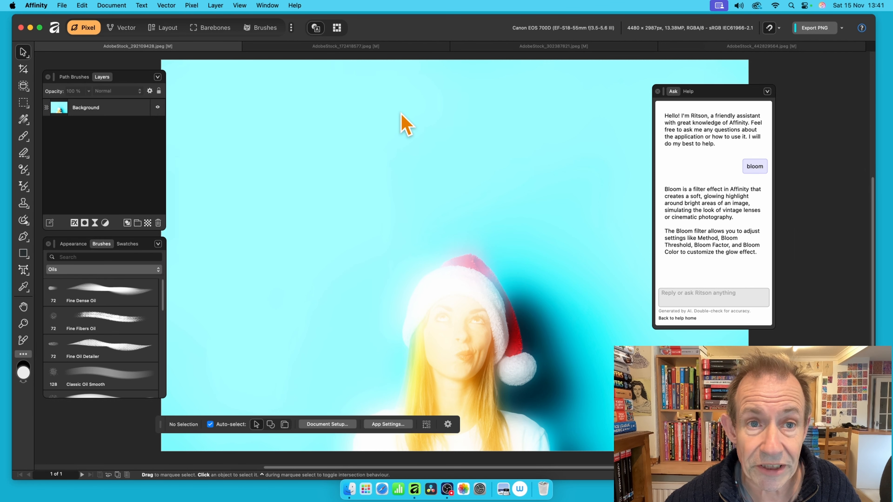
{"action": "left_click", "coordinate": [295, 6]}
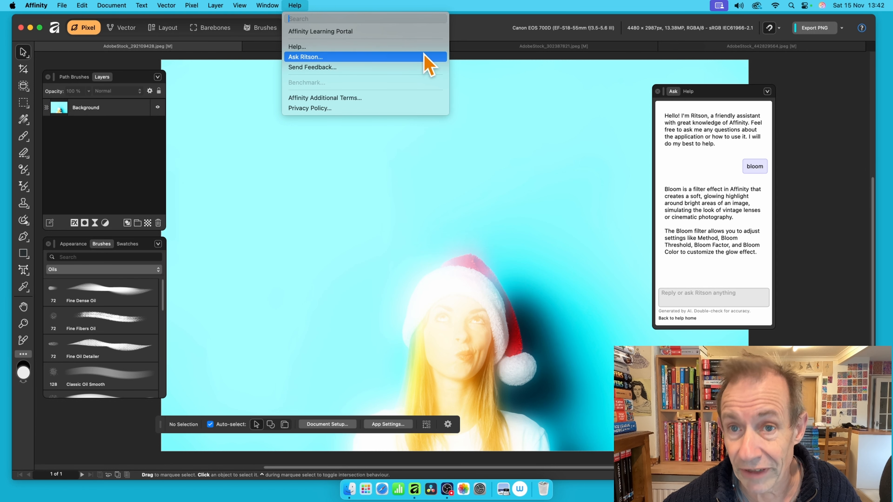
{"action": "left_click", "coordinate": [475, 29]}
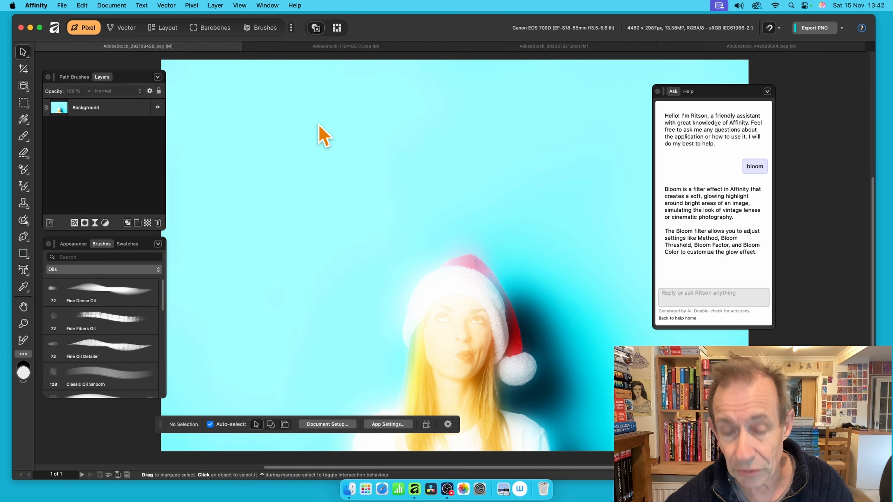
- Select the Background layer of the Santa hat portrait and undo its earlier Bloom effects
{"action": "key", "text": "super+a"}
{"action": "key", "text": "super+z"}
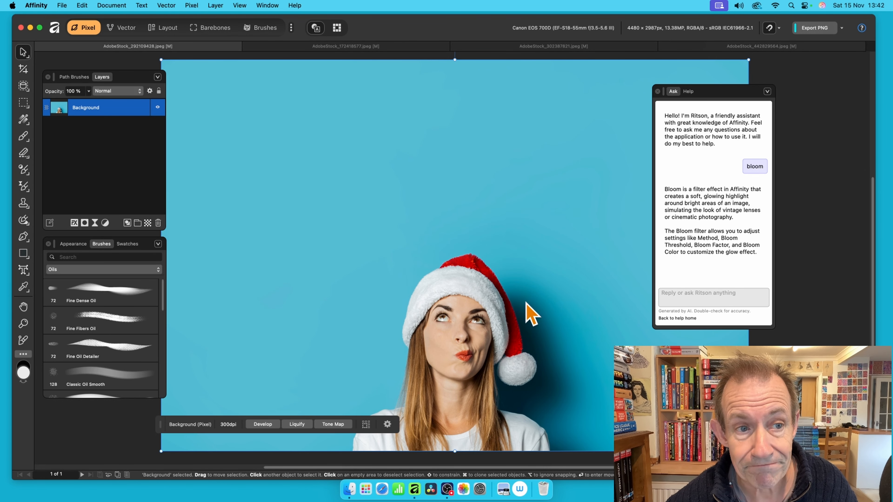
- Start the Bloom blur filter on the Background layer and move its dialog beside the woman's face
{"action": "left_click", "coordinate": [192, 6]}
{"action": "mouse_move", "coordinate": [193, 23]}
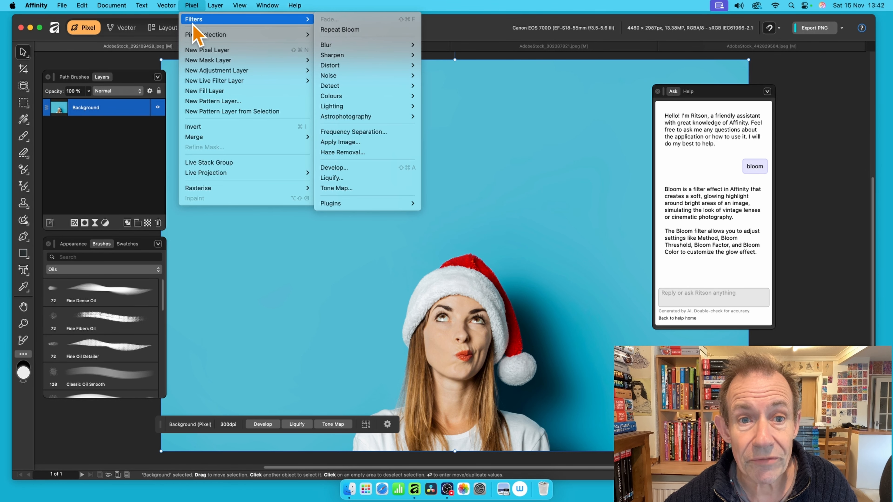
{"action": "mouse_move", "coordinate": [366, 45]}
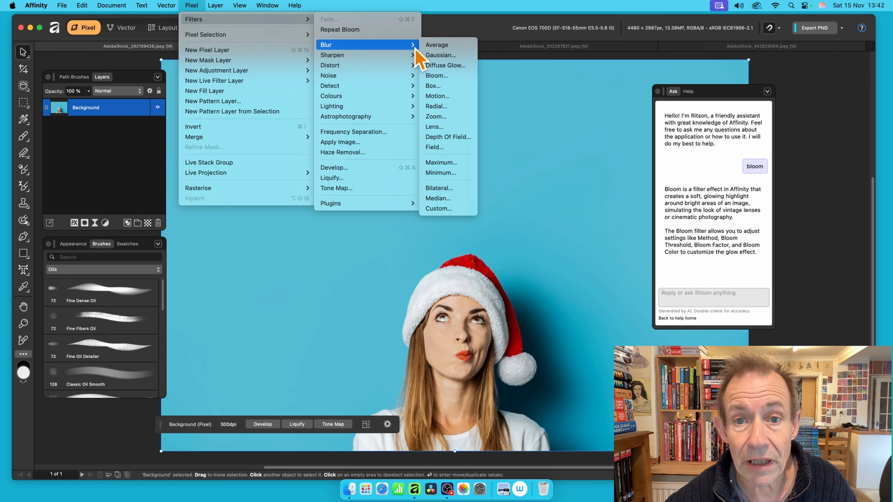
{"action": "left_click", "coordinate": [453, 79]}
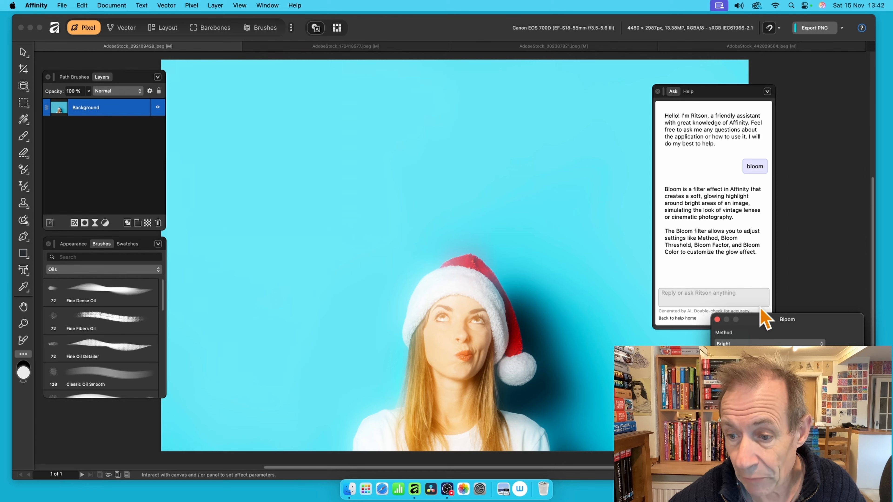
{"action": "left_click_drag", "start_coordinate": [729, 307], "coordinate": [315, 125]}
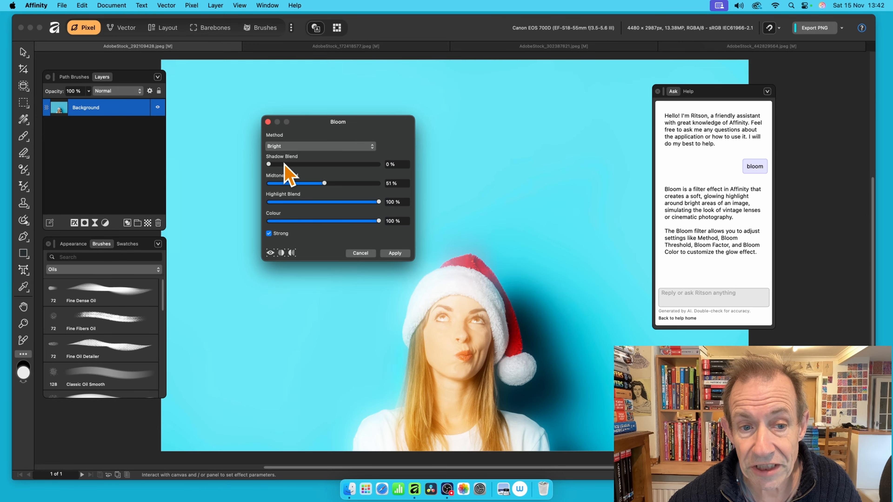
- Try different blend amounts for the Bloom, ending with Shadow Blend 0 %, Midtone Blend 0 % and Highlight Blend 100 %
{"action": "left_click_drag", "start_coordinate": [282, 163], "coordinate": [388, 164]}
{"action": "left_click_drag", "start_coordinate": [325, 185], "coordinate": [287, 183]}
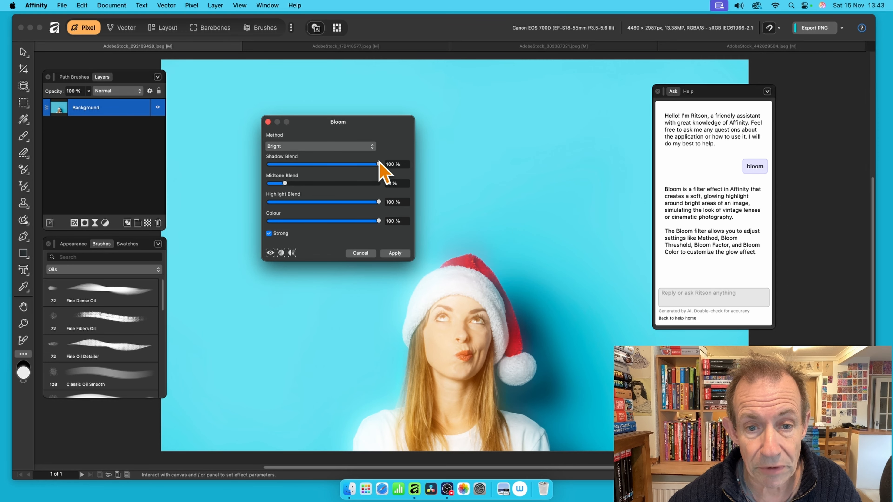
{"action": "left_click_drag", "start_coordinate": [378, 164], "coordinate": [269, 183]}
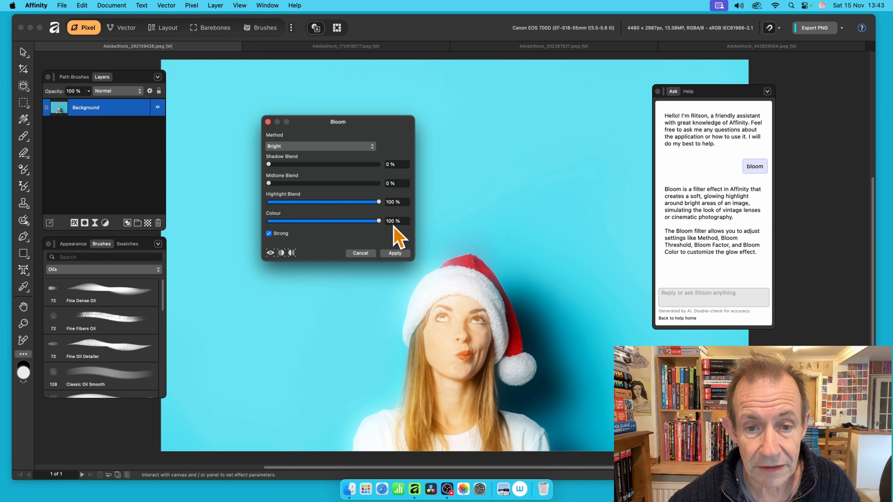
{"action": "left_click_drag", "start_coordinate": [379, 204], "coordinate": [432, 234]}
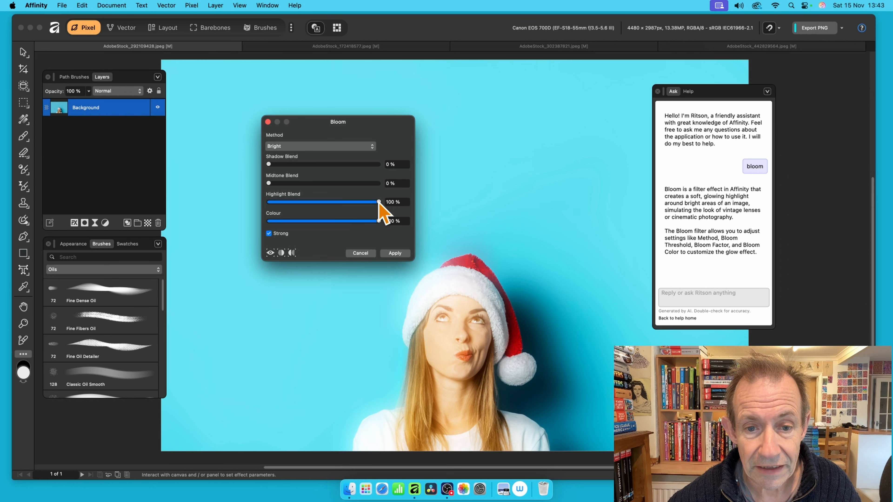
{"action": "mouse_move", "coordinate": [379, 203]}
{"action": "left_mouse_down"}
{"action": "mouse_move", "coordinate": [281, 202]}
{"action": "mouse_move", "coordinate": [395, 202]}
{"action": "left_mouse_up"}
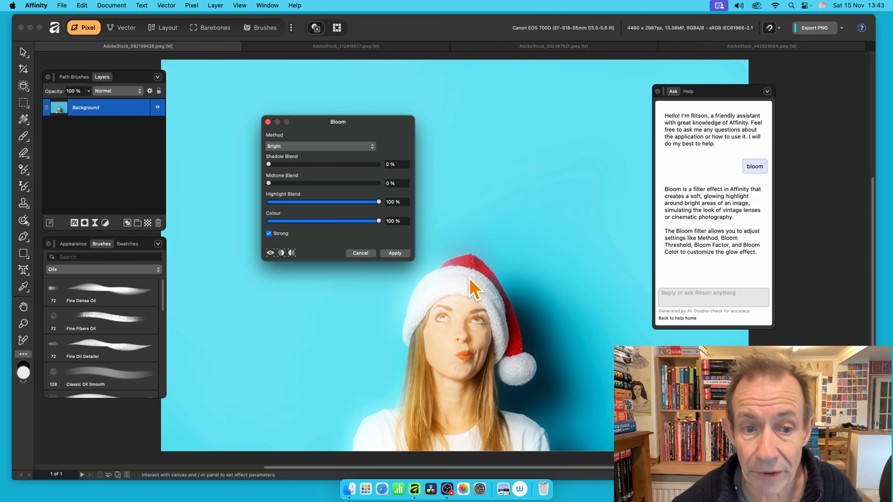
- Change the Bloom method to Contrast and compare the effect with Strong disabled and enabled
{"action": "left_click", "coordinate": [287, 147]}
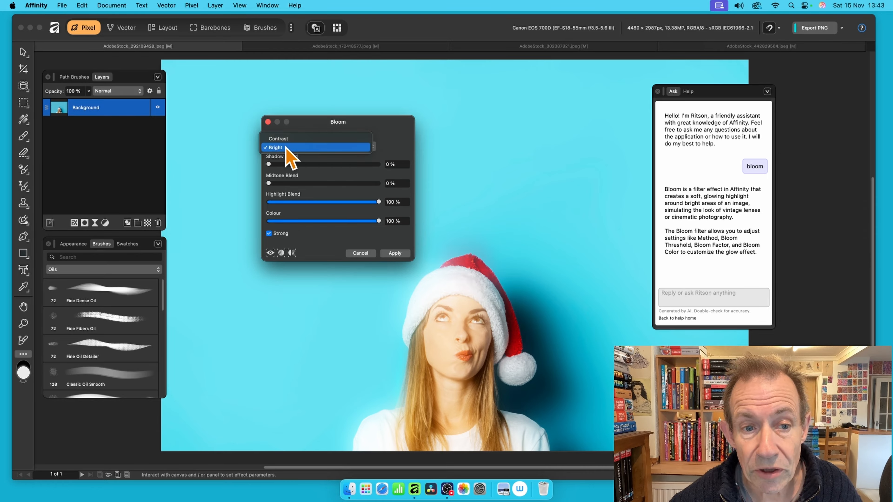
{"action": "left_click", "coordinate": [285, 139]}
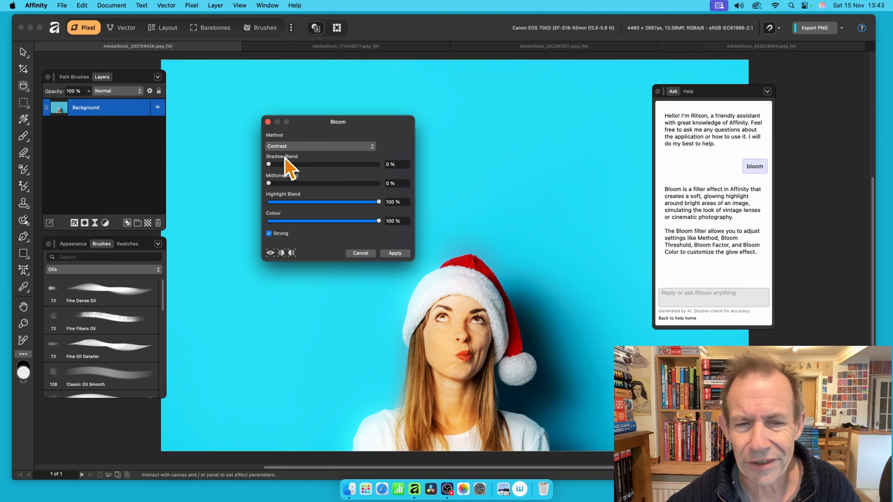
{"action": "left_click", "coordinate": [269, 234]}
{"action": "left_click", "coordinate": [269, 234]}
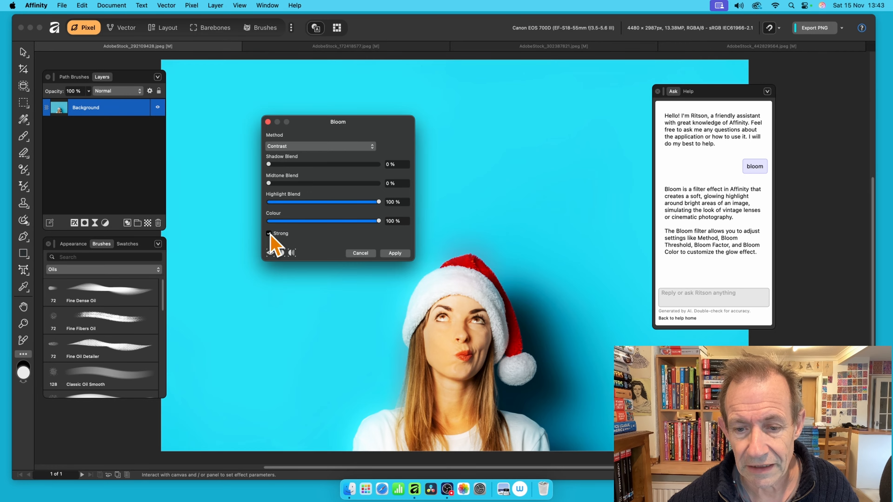
{"action": "left_click", "coordinate": [269, 234]}
{"action": "left_click", "coordinate": [269, 233]}
{"action": "left_click", "coordinate": [269, 234]}
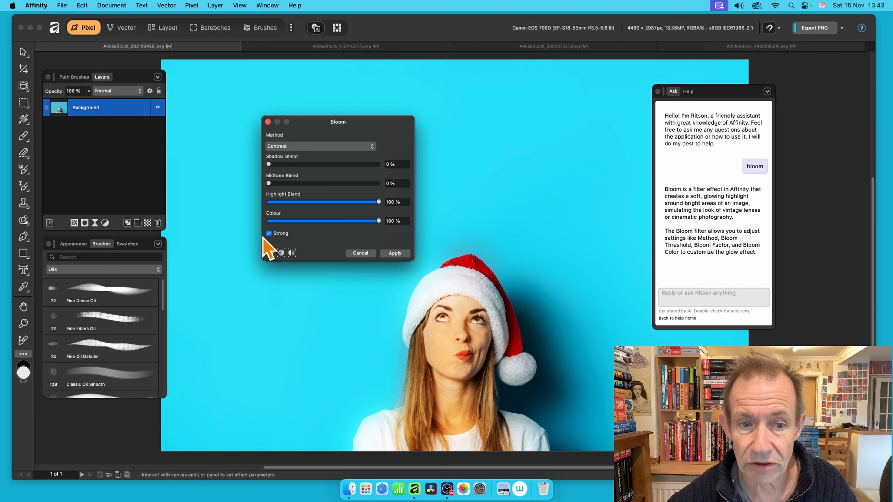
- Keep the Contrast method, compare Strong off and on again, and apply the Bloom with Strong enabled
{"action": "left_click", "coordinate": [322, 148]}
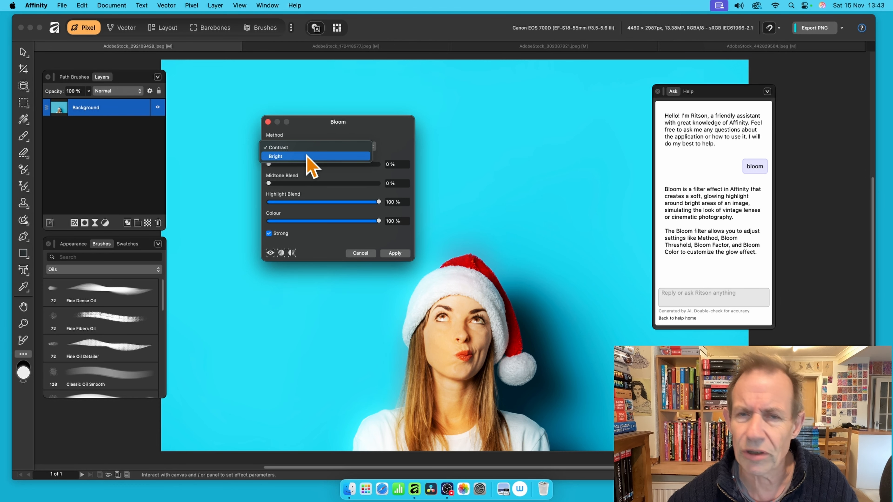
{"action": "left_click", "coordinate": [272, 236]}
{"action": "left_click", "coordinate": [269, 233]}
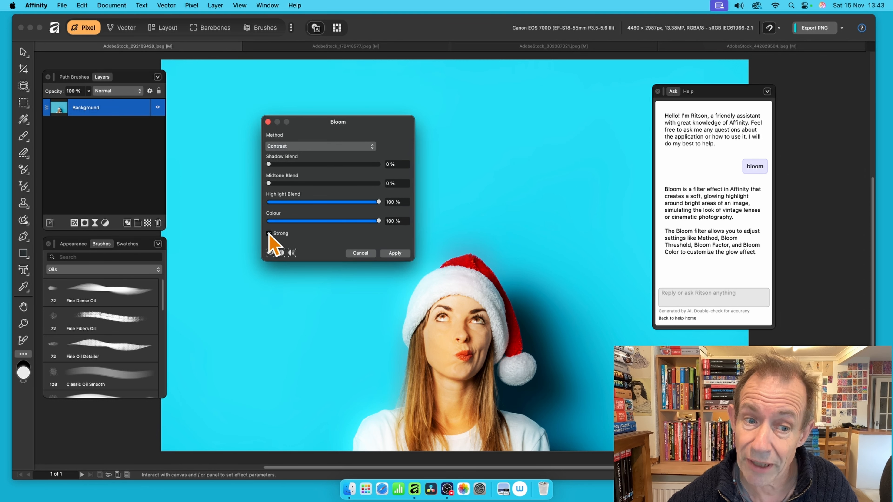
{"action": "left_click", "coordinate": [269, 233]}
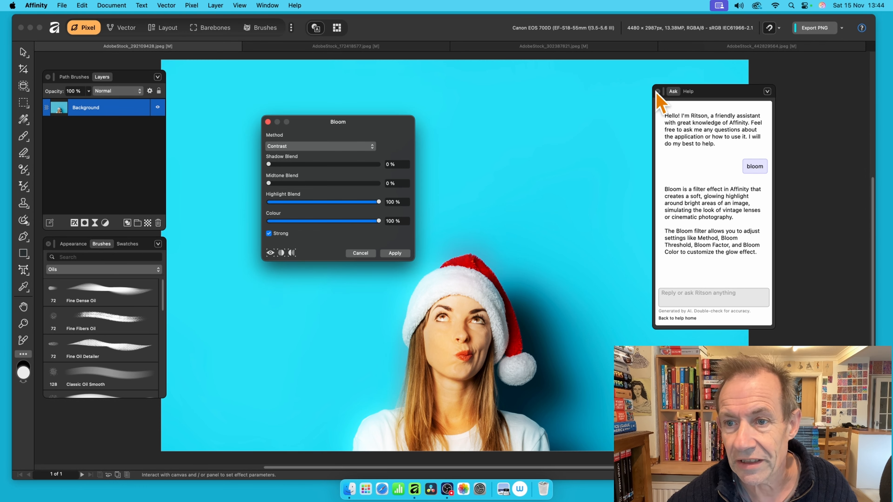
{"action": "left_click", "coordinate": [393, 254]}
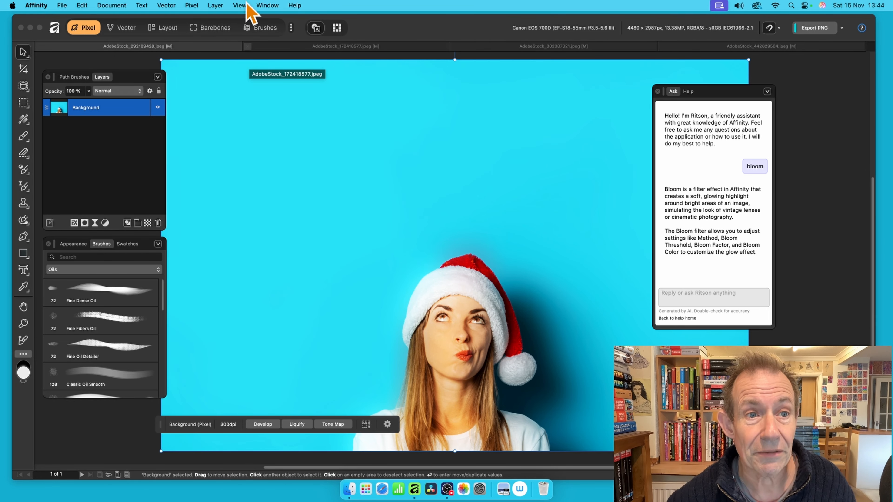
- Repeat the Bloom filter twice on the portrait to intensify the glow, and undo the repeats
{"action": "left_click", "coordinate": [192, 5]}
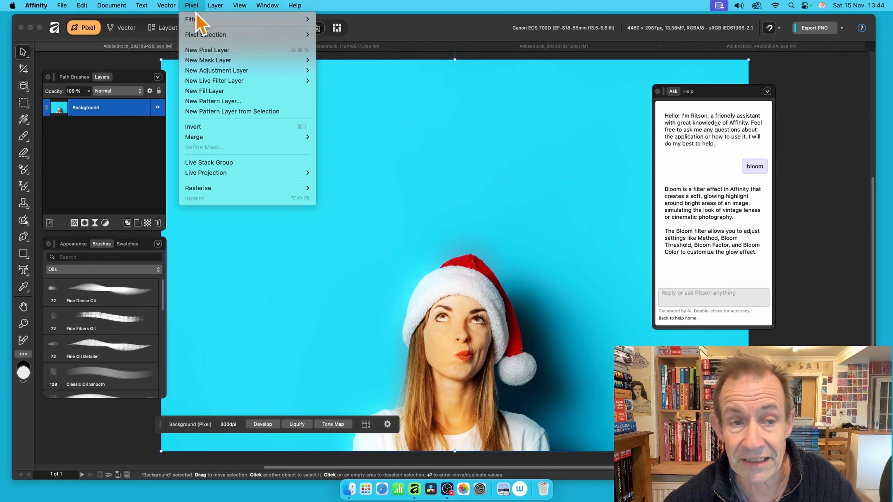
{"action": "mouse_move", "coordinate": [199, 20]}
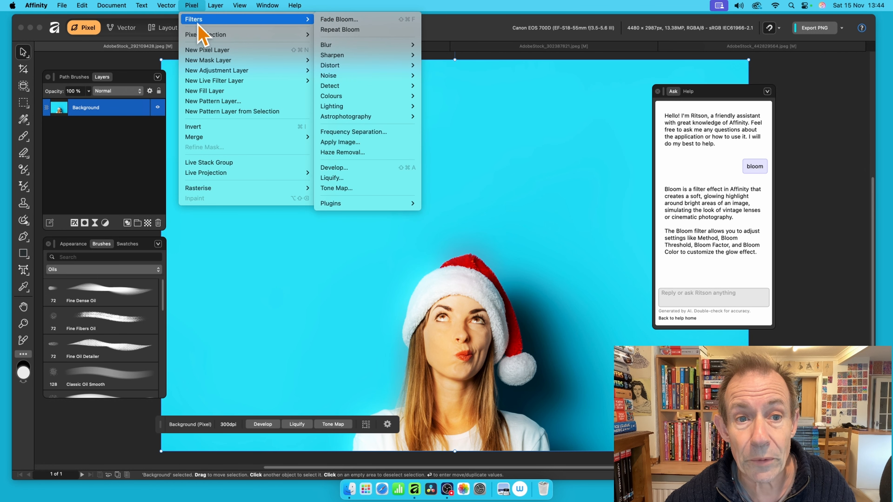
{"action": "left_click", "coordinate": [340, 30]}
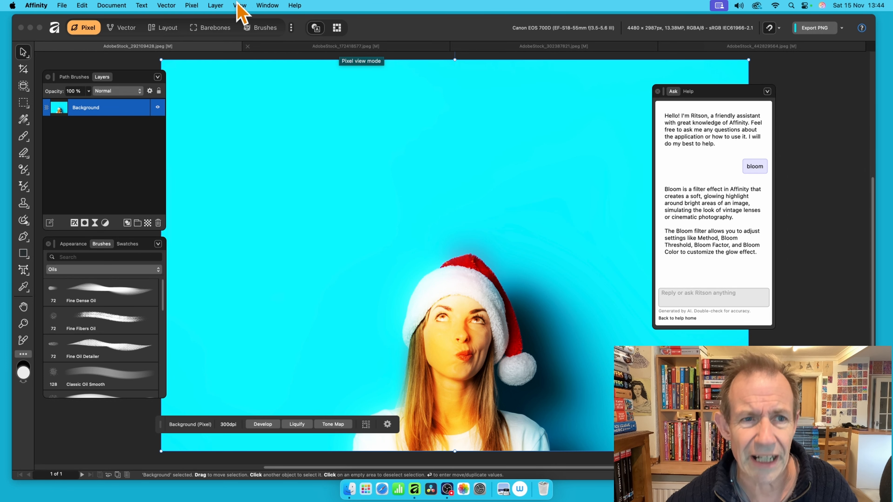
{"action": "left_click", "coordinate": [188, 5]}
{"action": "mouse_move", "coordinate": [193, 20]}
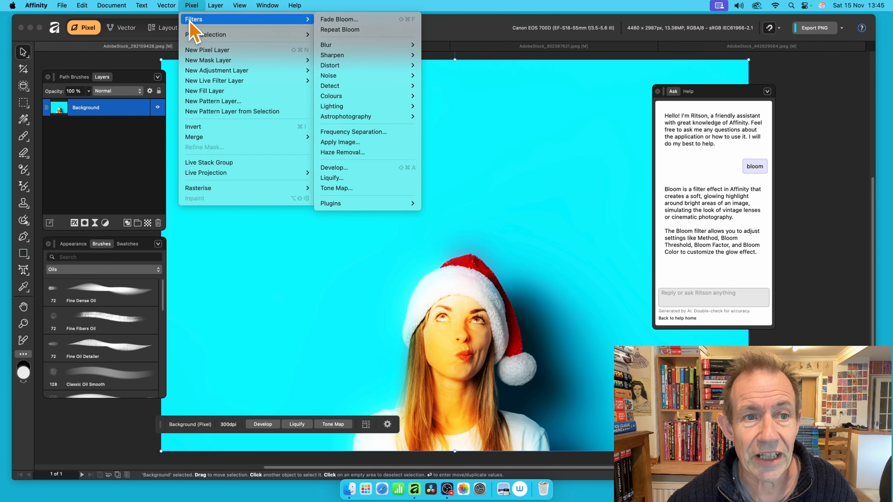
{"action": "left_click", "coordinate": [332, 30]}
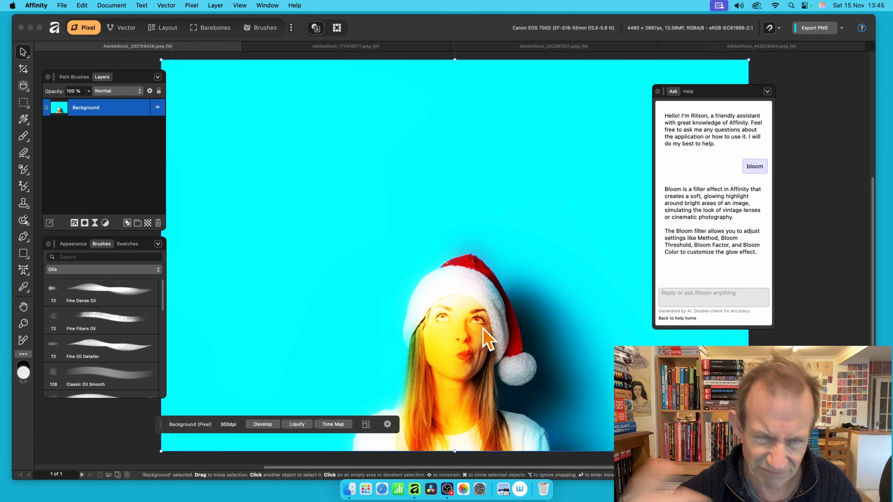
{"action": "key", "text": "super+z"}
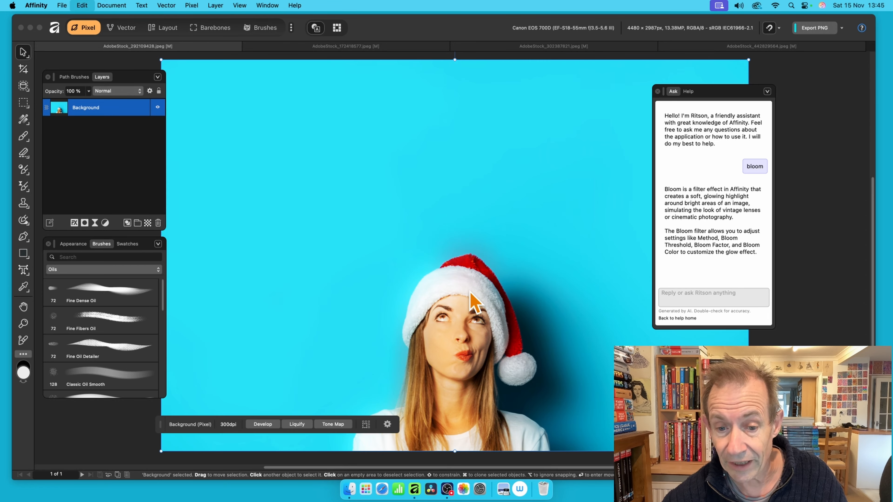
- Apply another Bloom filter to the portrait using the Bright method
{"action": "left_click", "coordinate": [192, 6]}
{"action": "mouse_move", "coordinate": [197, 19]}
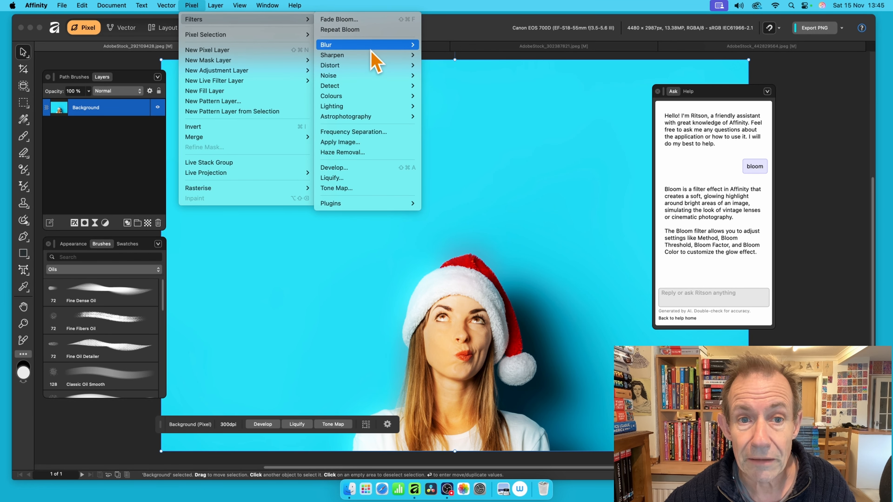
{"action": "mouse_move", "coordinate": [374, 45]}
{"action": "left_click", "coordinate": [443, 77]}
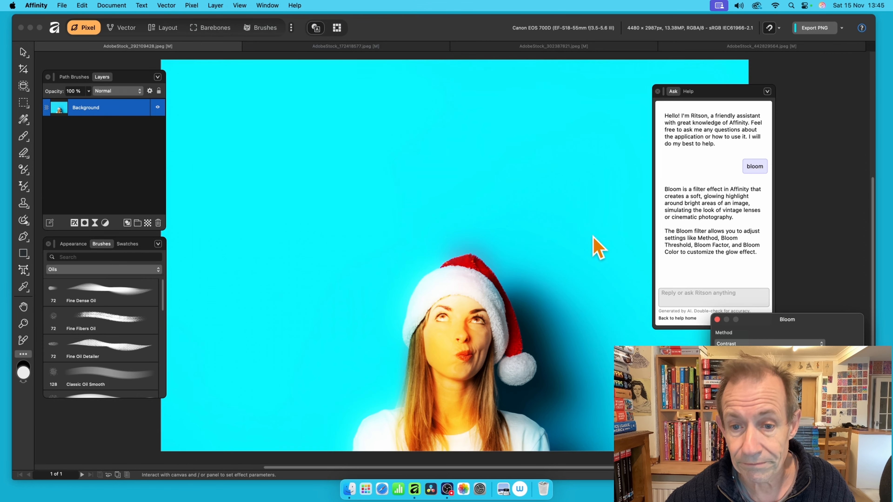
{"action": "left_click", "coordinate": [344, 120]}
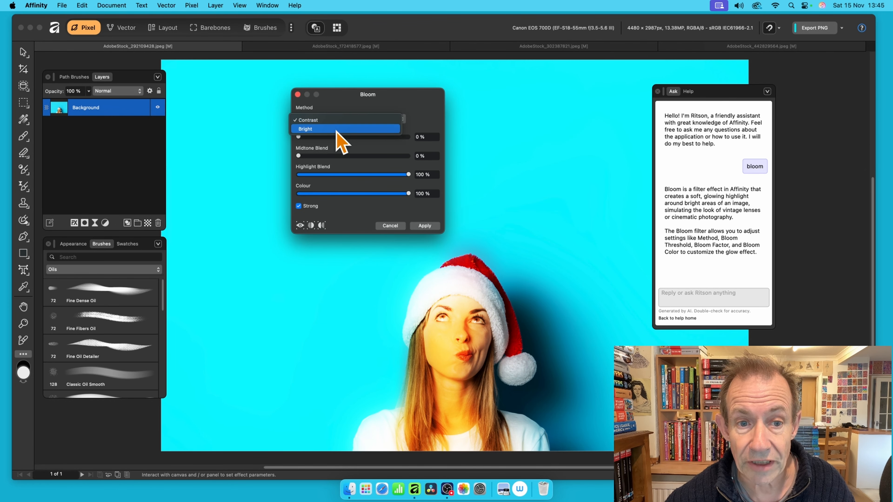
{"action": "left_click", "coordinate": [334, 131]}
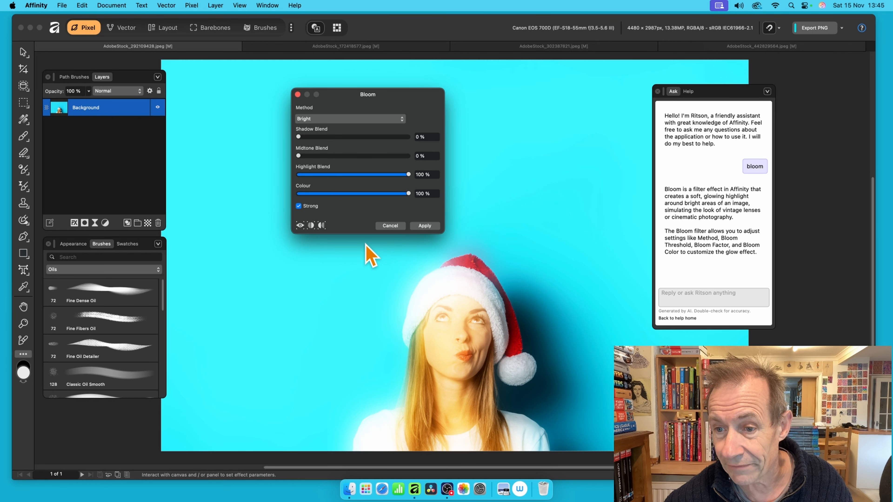
{"action": "left_click", "coordinate": [422, 225]}
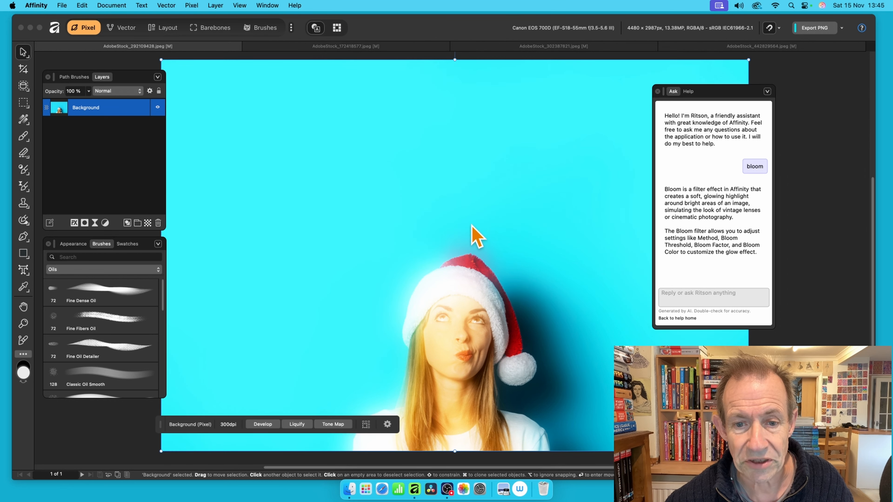
- Repeat the Bright Bloom on the portrait to strengthen its glow, and undo the Bright Bloom passes
{"action": "left_click", "coordinate": [215, 5]}
{"action": "mouse_move", "coordinate": [219, 22]}
{"action": "mouse_move", "coordinate": [196, 5]}
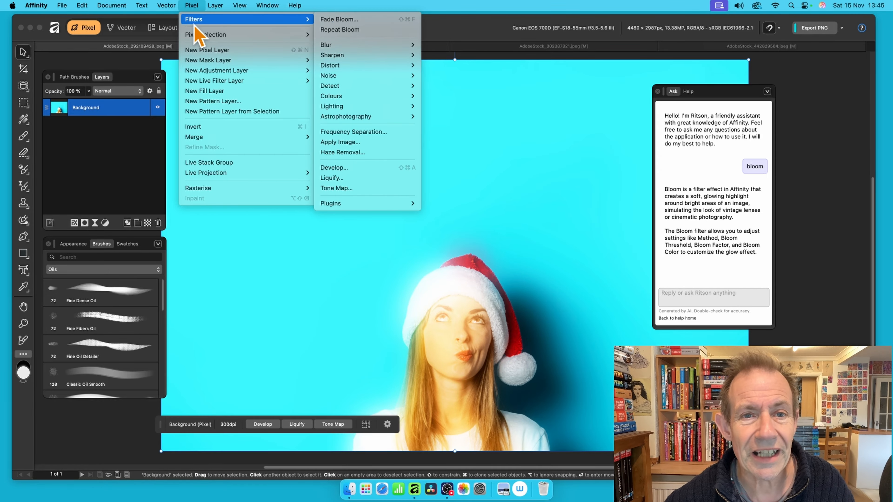
{"action": "mouse_move", "coordinate": [356, 47]}
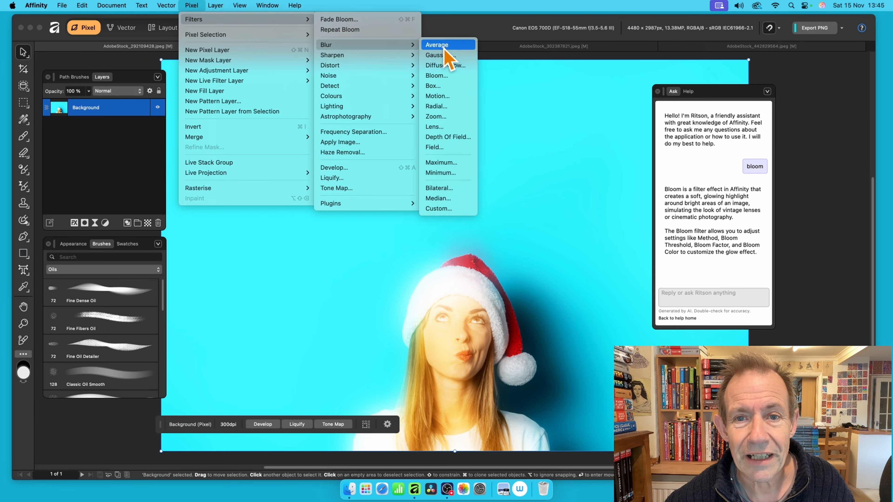
{"action": "left_click", "coordinate": [366, 30]}
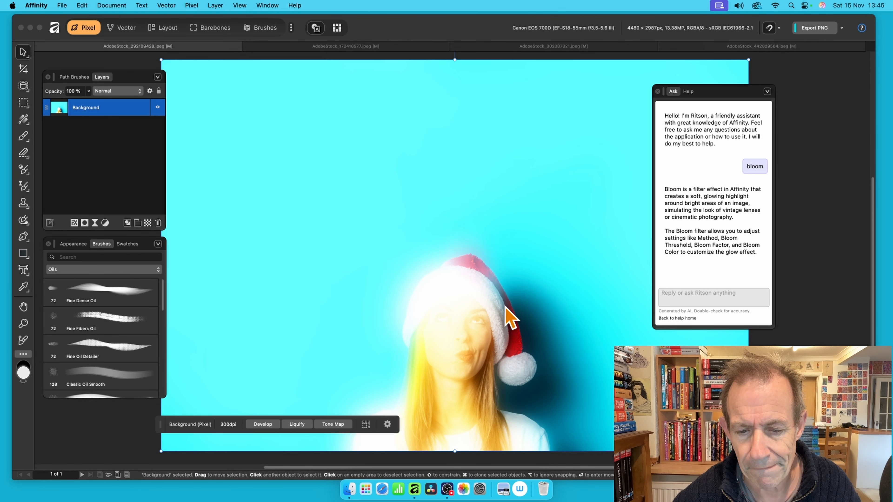
{"action": "key", "text": "super+z"}
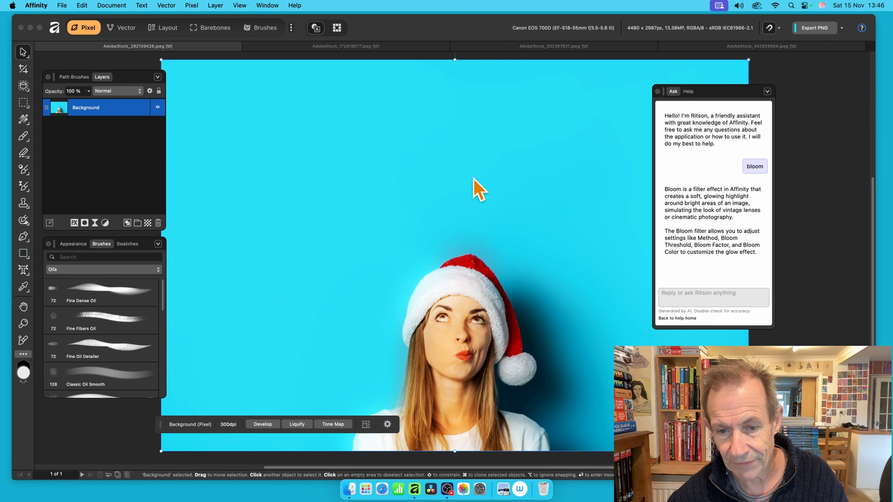
- Switch to the AdobeStock_172418577.jpeg document showing the man in a dark T-shirt
{"action": "left_click", "coordinate": [352, 48]}
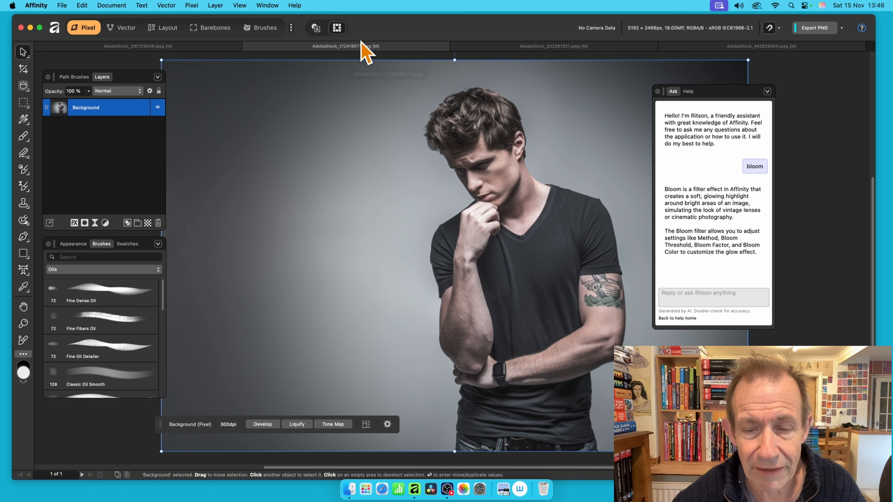
- Open the Bloom blur filter on the portrait of the man and set its method to Contrast
{"action": "left_click", "coordinate": [190, 7]}
{"action": "mouse_move", "coordinate": [193, 25]}
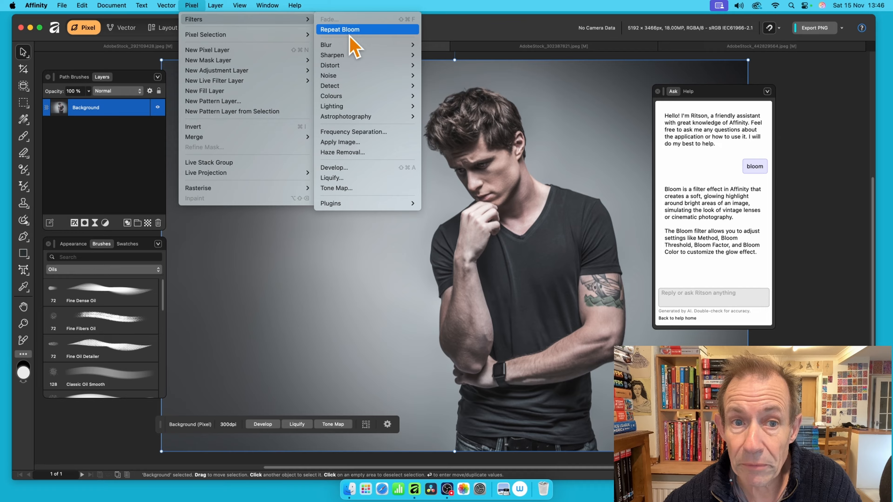
{"action": "mouse_move", "coordinate": [350, 45]}
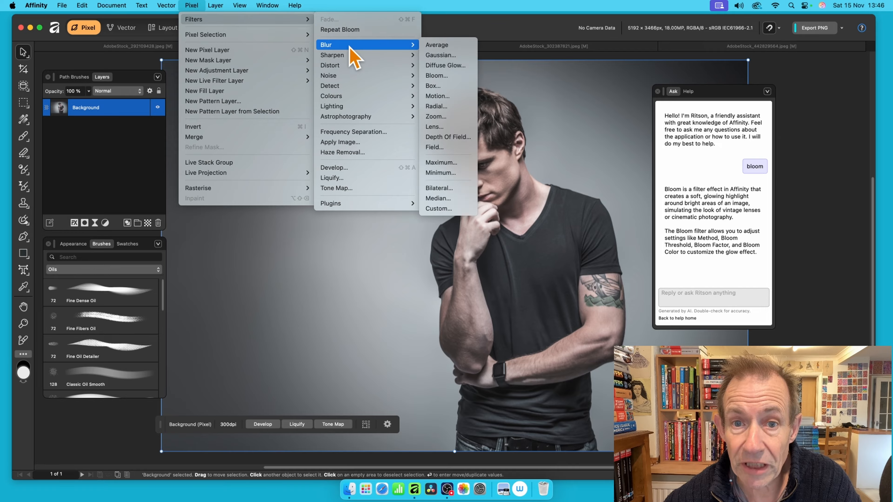
{"action": "left_click", "coordinate": [454, 77]}
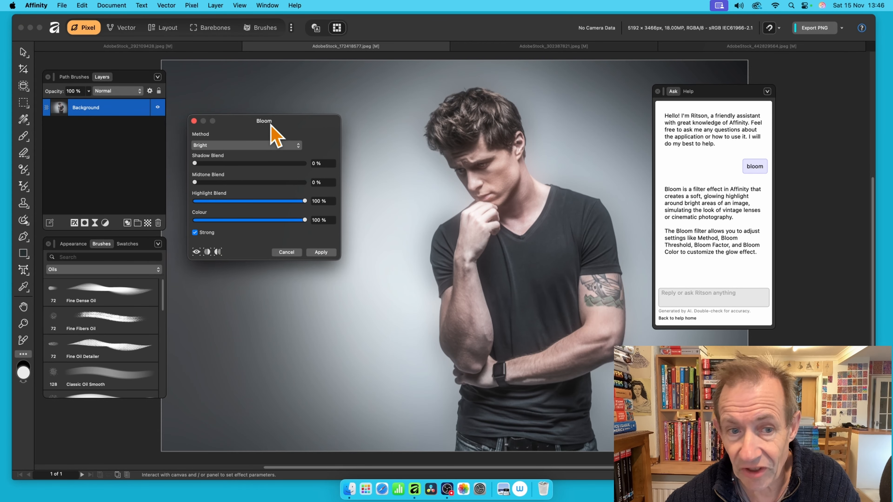
{"action": "left_click_drag", "start_coordinate": [270, 124], "coordinate": [272, 124]}
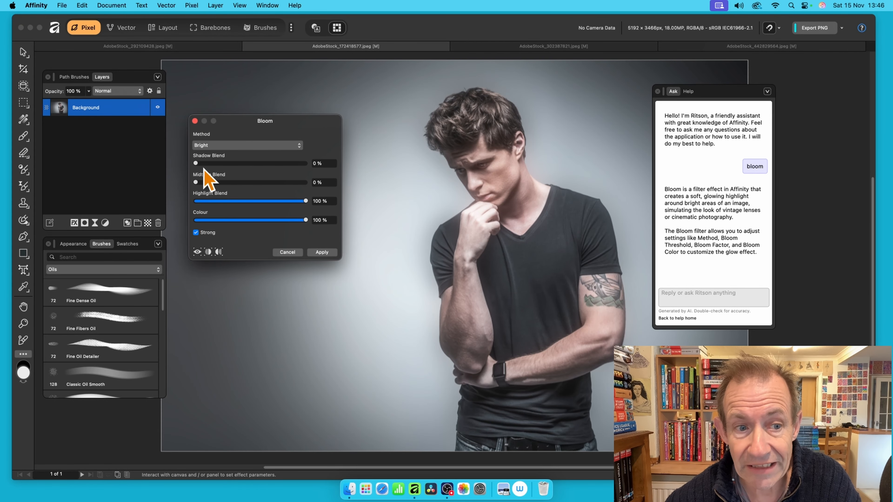
{"action": "left_click", "coordinate": [244, 146]}
{"action": "left_click", "coordinate": [246, 141]}
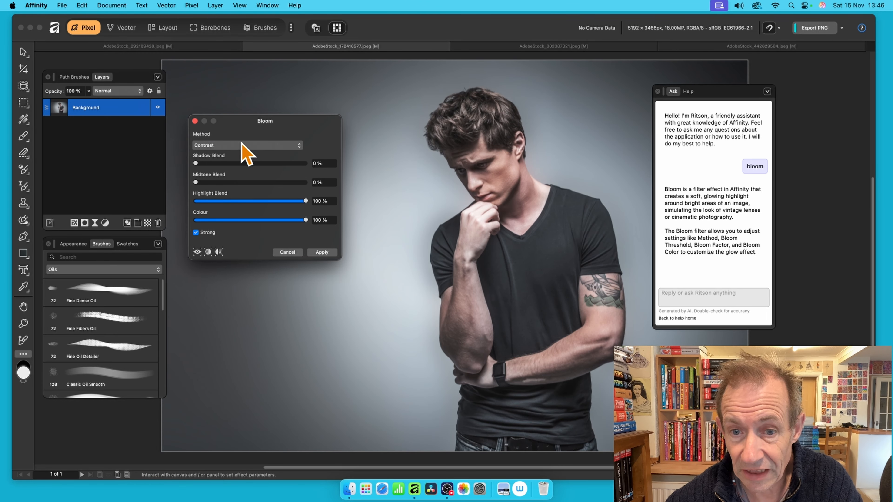
- Set the Bloom's Shadow Blend to 98%, Midtone Blend to 100% and Colour to 42%, trying Highlight Blend at 0% before restoring 100%
{"action": "left_click_drag", "start_coordinate": [244, 167], "coordinate": [305, 165]}
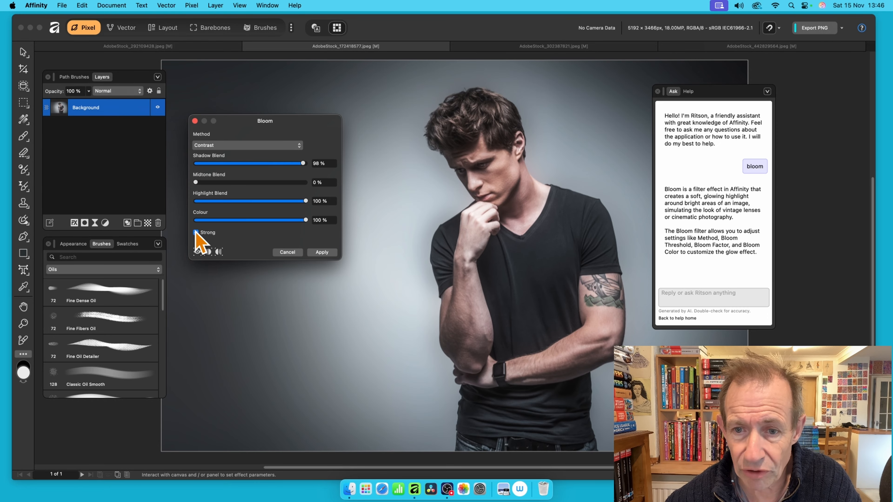
{"action": "left_click_drag", "start_coordinate": [196, 183], "coordinate": [328, 192]}
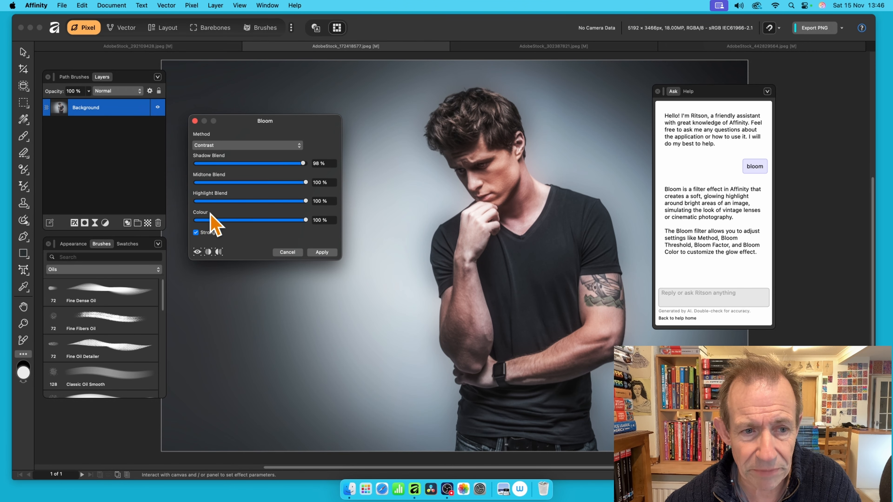
{"action": "left_click_drag", "start_coordinate": [306, 202], "coordinate": [170, 214]}
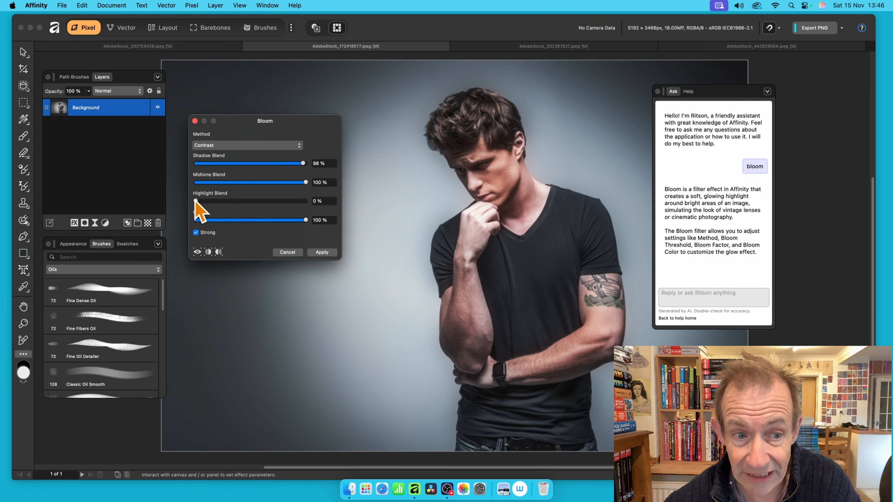
{"action": "left_click_drag", "start_coordinate": [196, 202], "coordinate": [246, 227]}
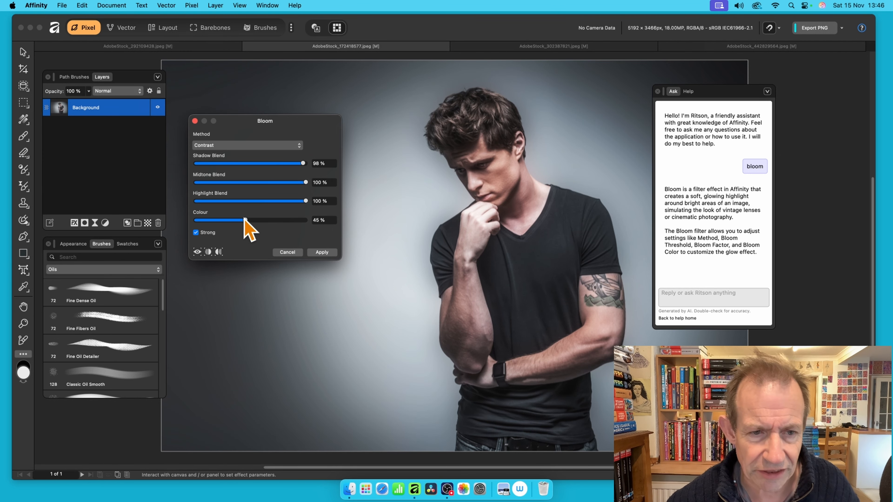
{"action": "mouse_move", "coordinate": [246, 221]}
{"action": "left_mouse_down"}
{"action": "mouse_move", "coordinate": [199, 221]}
{"action": "mouse_move", "coordinate": [229, 221]}
{"action": "left_mouse_up"}
- Change the Bloom method to Bright and compare the glow with Strong off and on, leaving it on
{"action": "left_click", "coordinate": [237, 145]}
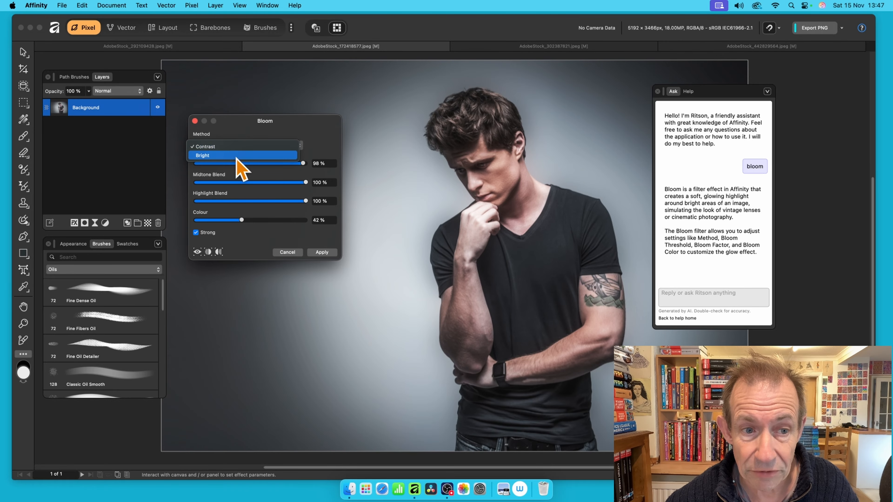
{"action": "left_click", "coordinate": [237, 156]}
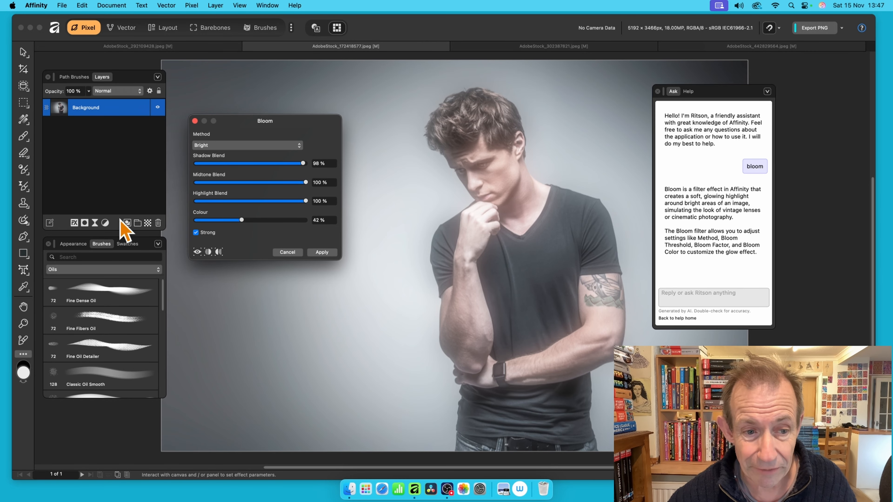
{"action": "left_click", "coordinate": [196, 233]}
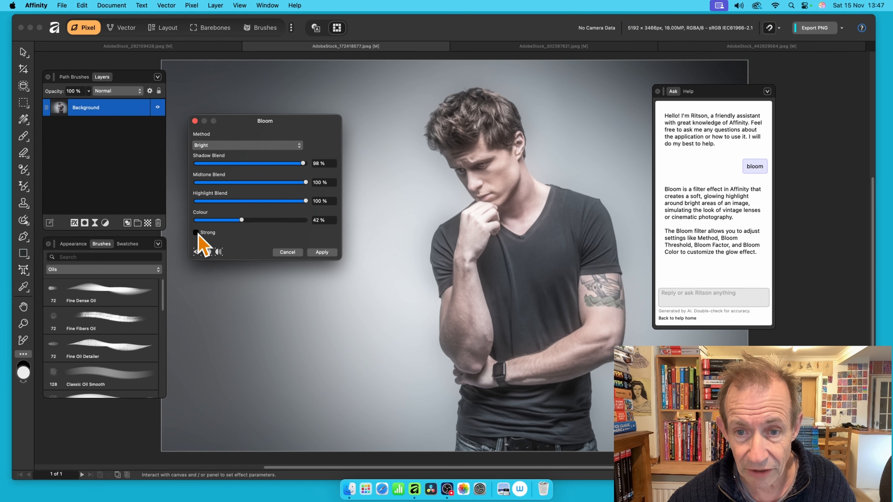
{"action": "left_click", "coordinate": [196, 233]}
{"action": "left_click", "coordinate": [196, 233]}
{"action": "left_click", "coordinate": [196, 232]}
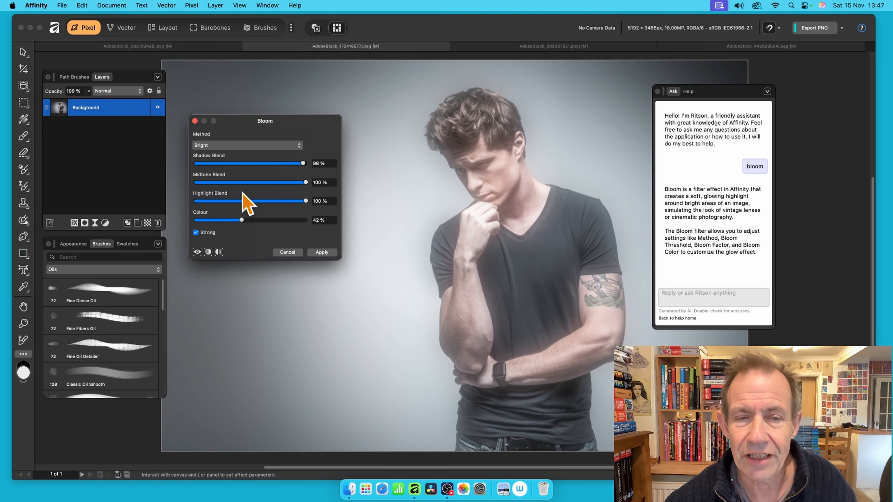
- Set Midtone and Highlight Blend to 0% and Shadow Blend to 100%, and apply the Bloom filter
{"action": "left_click_drag", "start_coordinate": [304, 183], "coordinate": [186, 194]}
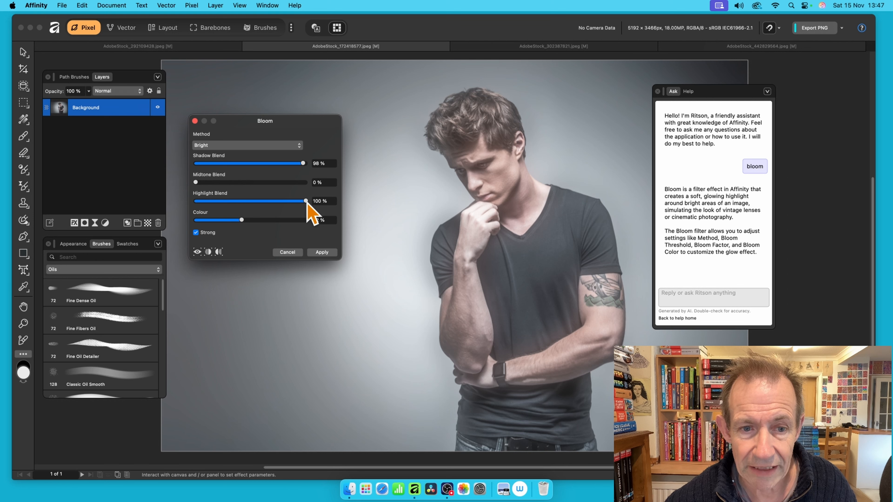
{"action": "left_click_drag", "start_coordinate": [306, 202], "coordinate": [190, 207]}
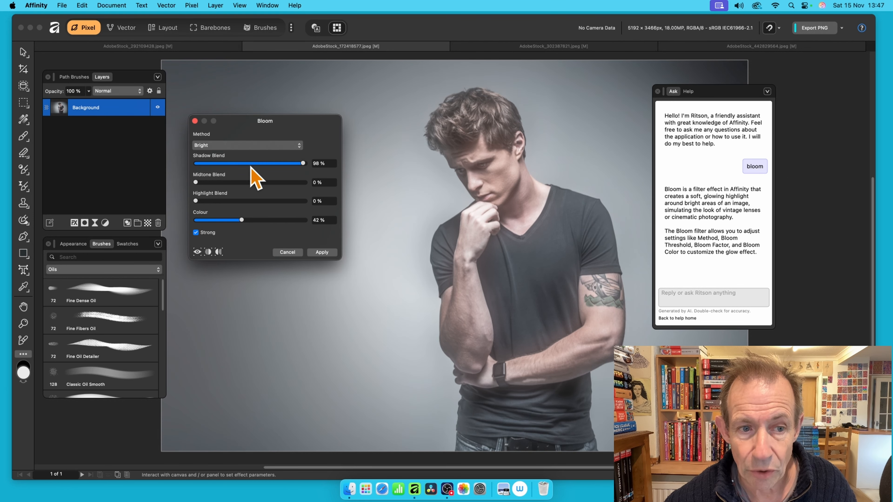
{"action": "left_click_drag", "start_coordinate": [304, 164], "coordinate": [227, 187]}
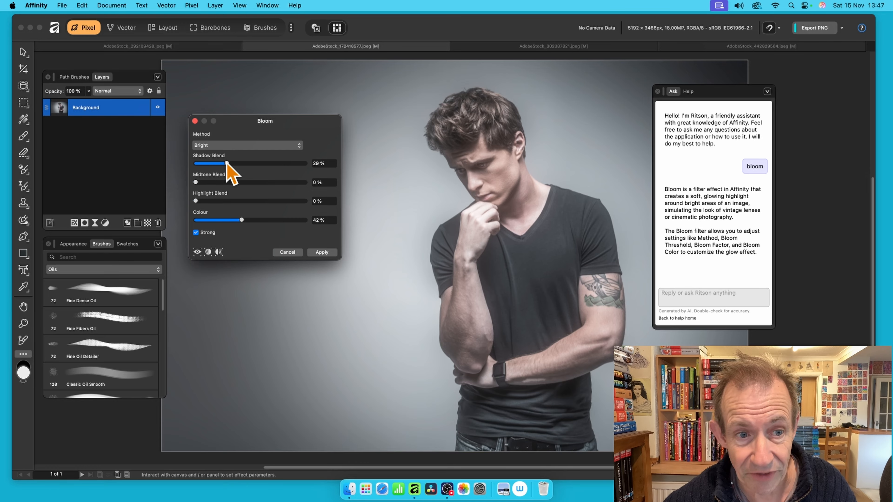
{"action": "left_click_drag", "start_coordinate": [227, 164], "coordinate": [254, 173]}
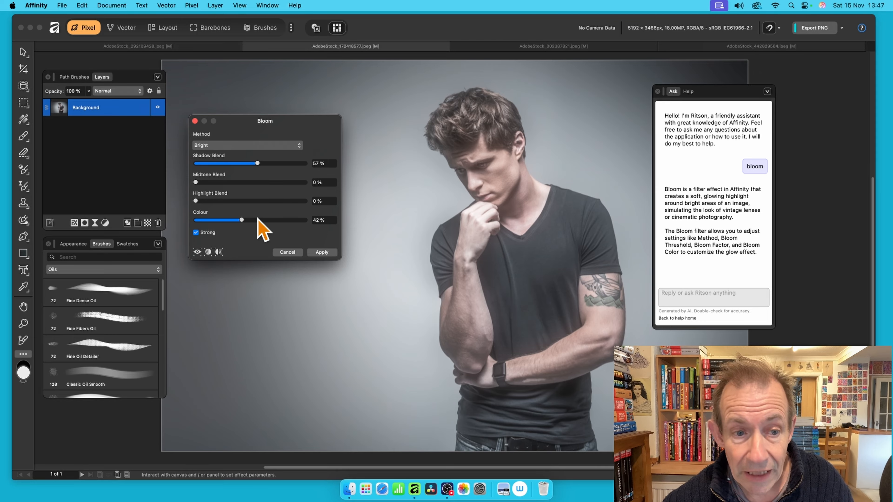
{"action": "left_click_drag", "start_coordinate": [258, 163], "coordinate": [309, 164]}
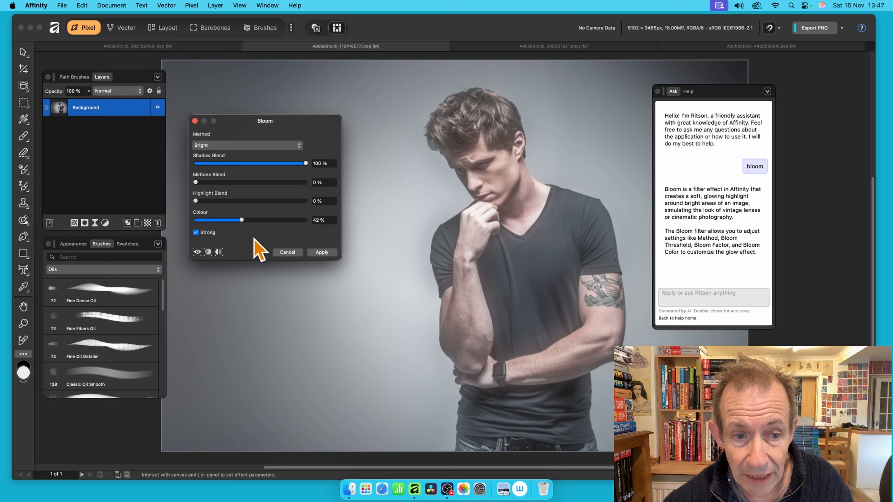
{"action": "left_click", "coordinate": [329, 252]}
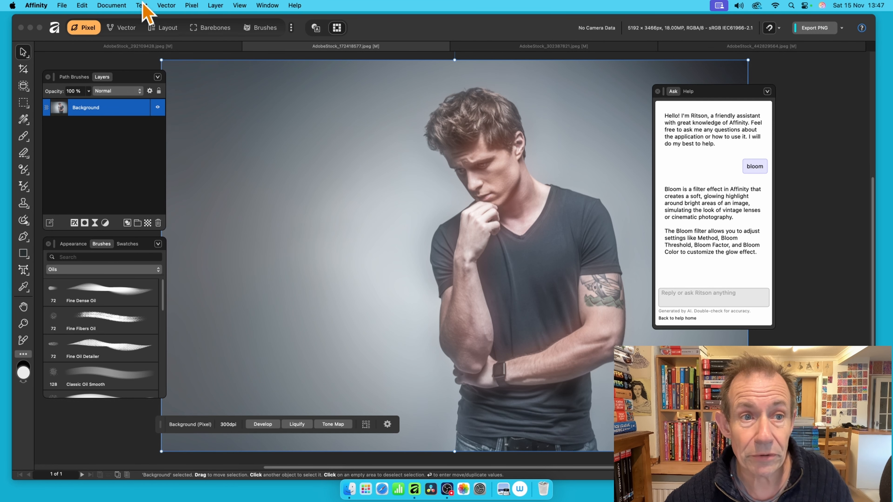
- Open Fade for the applied Bloom and set the fade amount to 70%
{"action": "left_click", "coordinate": [199, 4]}
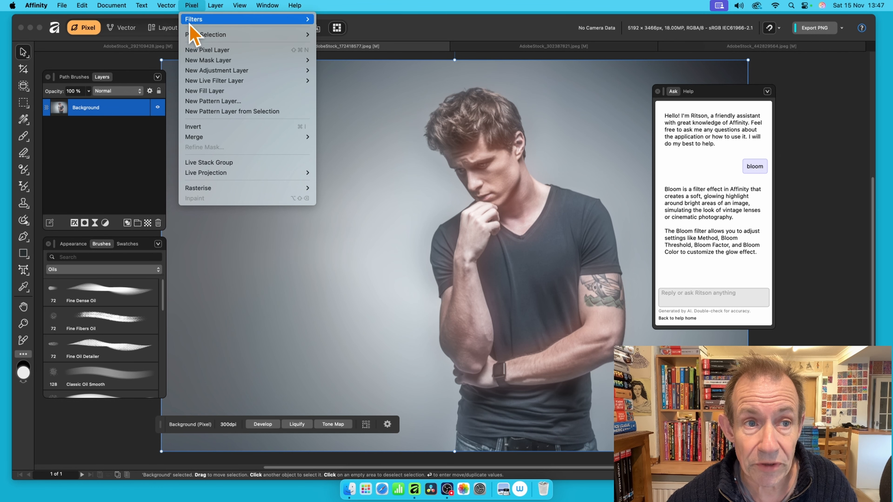
{"action": "mouse_move", "coordinate": [204, 19]}
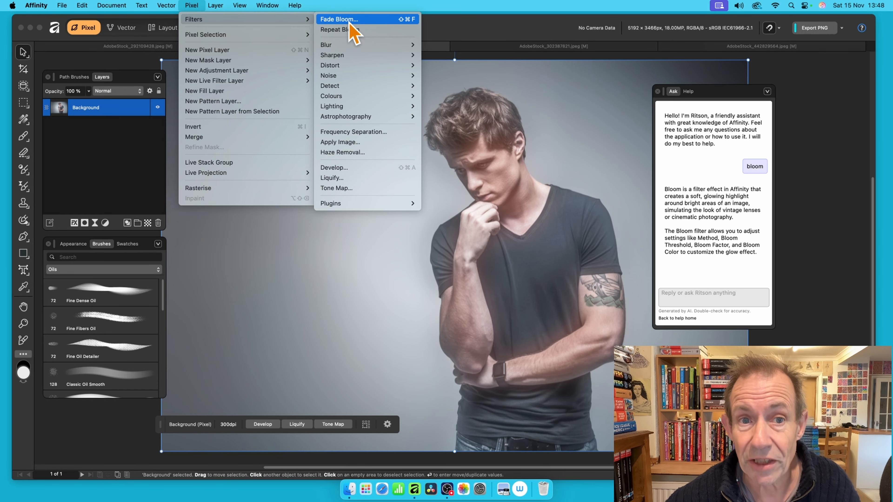
{"action": "left_click", "coordinate": [349, 22]}
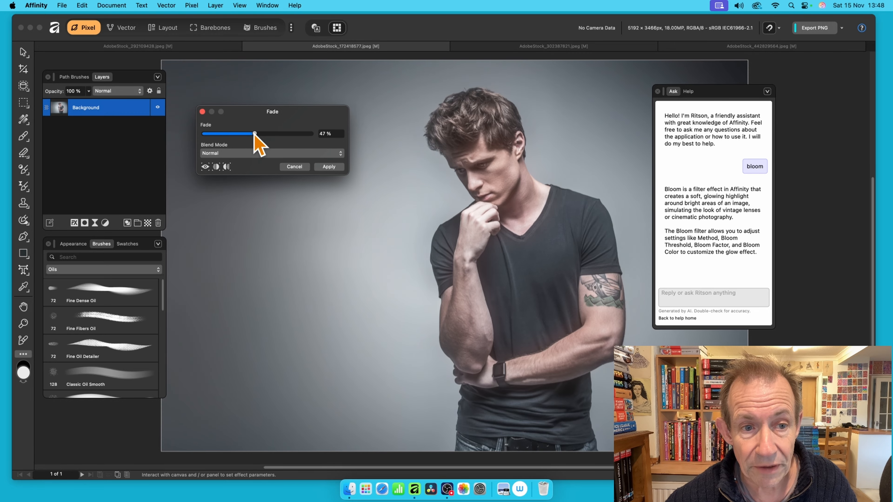
{"action": "left_click_drag", "start_coordinate": [254, 135], "coordinate": [285, 143]}
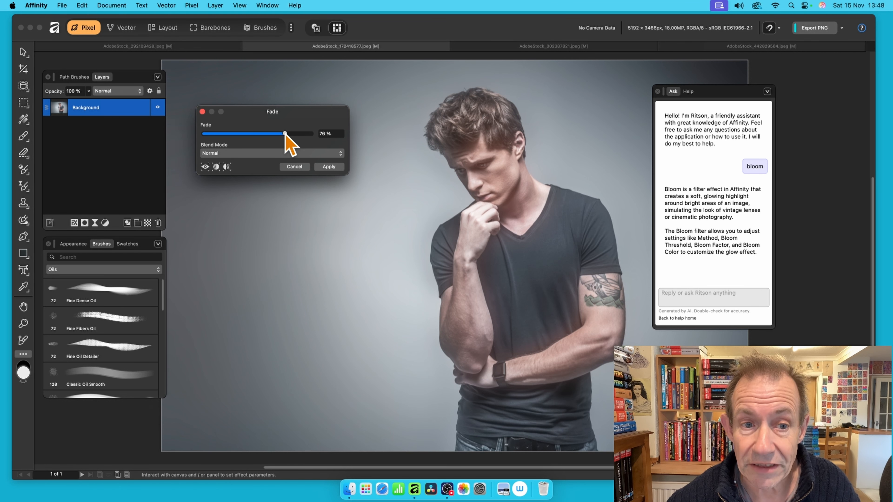
{"action": "mouse_move", "coordinate": [285, 134]}
{"action": "left_mouse_down"}
{"action": "mouse_move", "coordinate": [259, 135]}
{"action": "mouse_move", "coordinate": [279, 136]}
{"action": "left_mouse_up"}
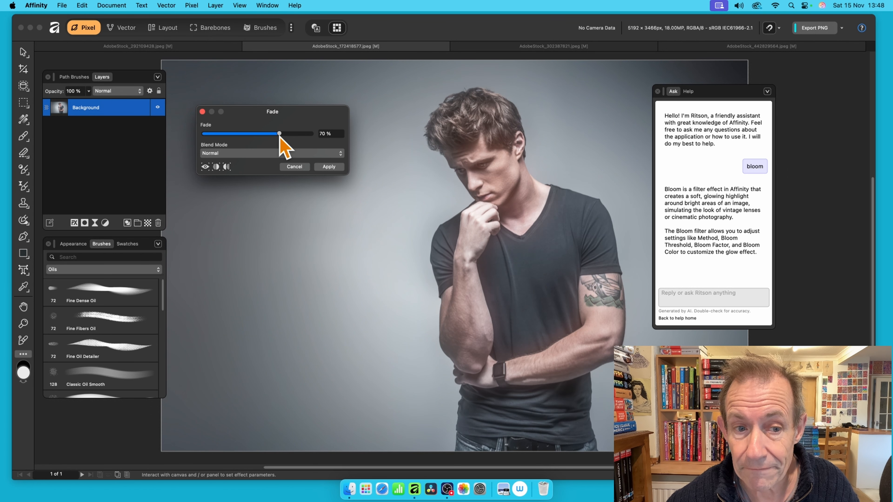
- Try the Hard Mix blend mode for the Bloom fade at 64%
{"action": "left_click", "coordinate": [257, 153]}
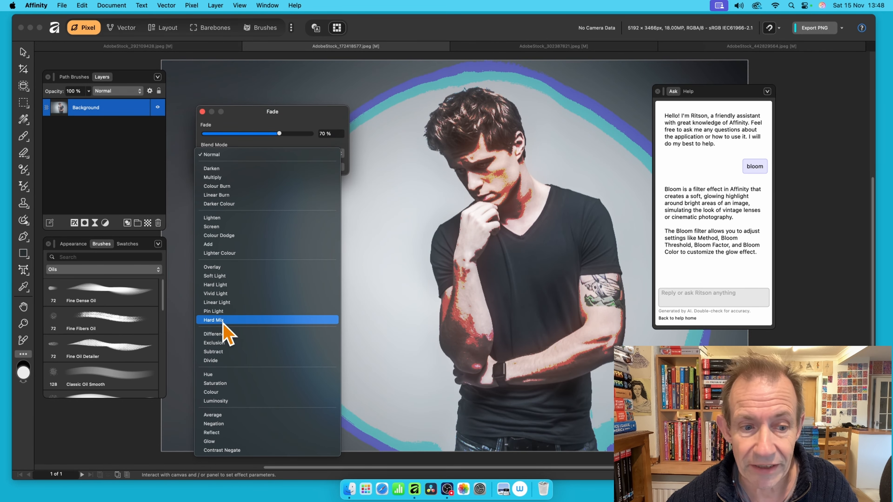
{"action": "left_click", "coordinate": [226, 320]}
{"action": "mouse_move", "coordinate": [279, 134]}
{"action": "left_mouse_down"}
{"action": "mouse_move", "coordinate": [211, 139]}
{"action": "mouse_move", "coordinate": [320, 143]}
{"action": "mouse_move", "coordinate": [234, 144]}
{"action": "mouse_move", "coordinate": [286, 162]}
{"action": "mouse_move", "coordinate": [275, 148]}
{"action": "left_mouse_up"}
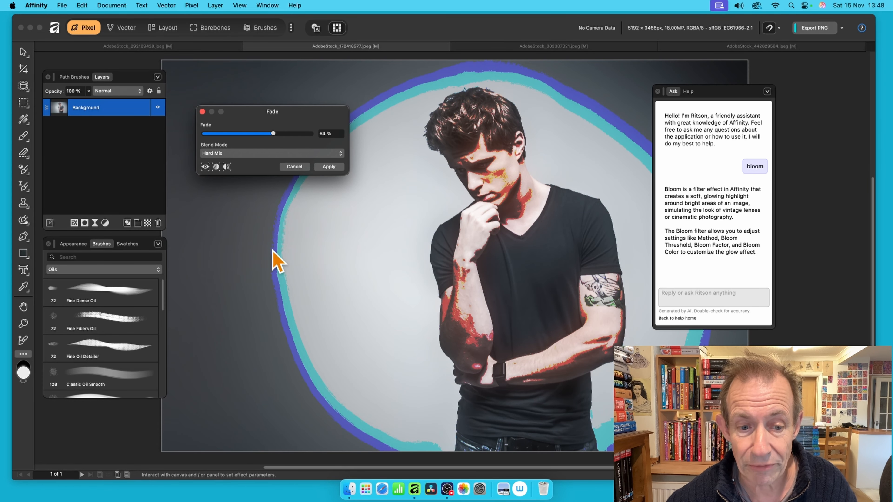
- Change the fade's blend mode to Colour Burn, set the fade to 20% and apply it
{"action": "left_click", "coordinate": [274, 154]}
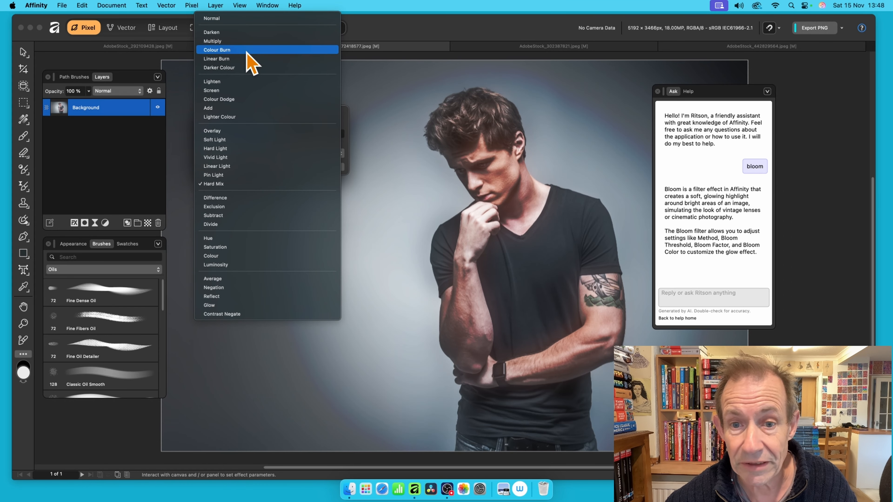
{"action": "left_click", "coordinate": [247, 50]}
{"action": "left_click_drag", "start_coordinate": [266, 136], "coordinate": [225, 133]}
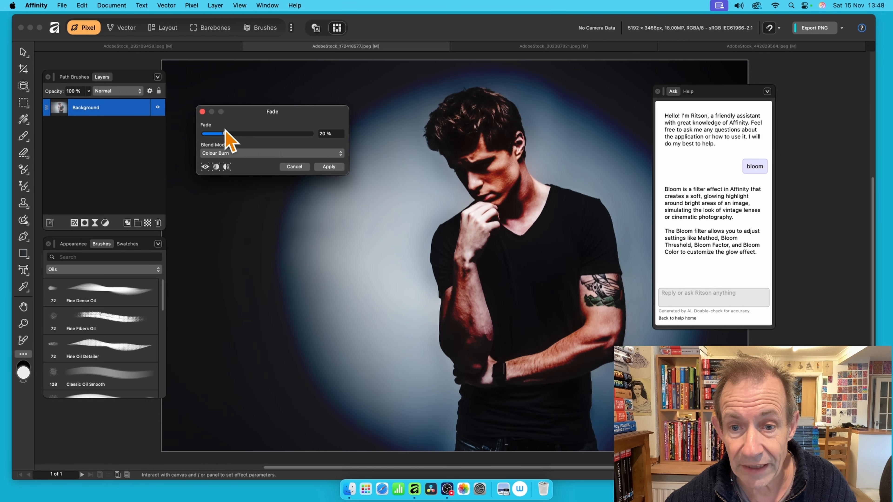
{"action": "left_click", "coordinate": [332, 167]}
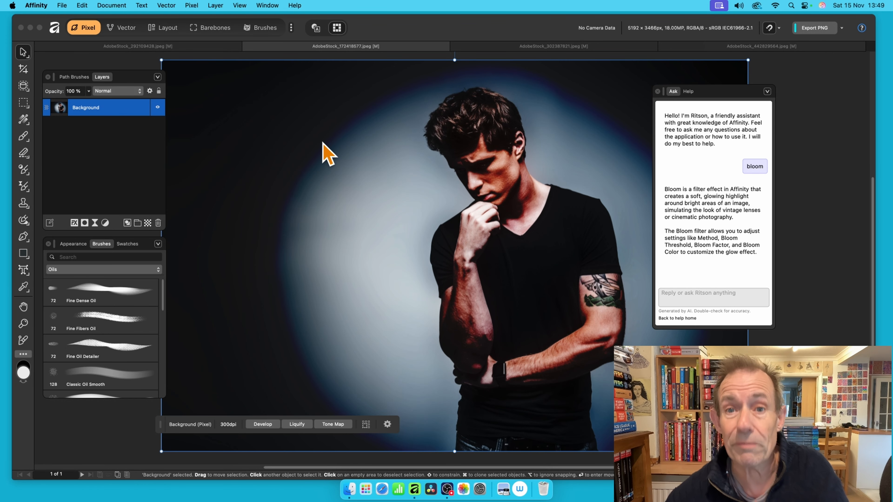
- Repeat the Bloom filter twice on the faded portrait to build up a stronger glow
{"action": "left_click", "coordinate": [191, 5]}
{"action": "mouse_move", "coordinate": [190, 19]}
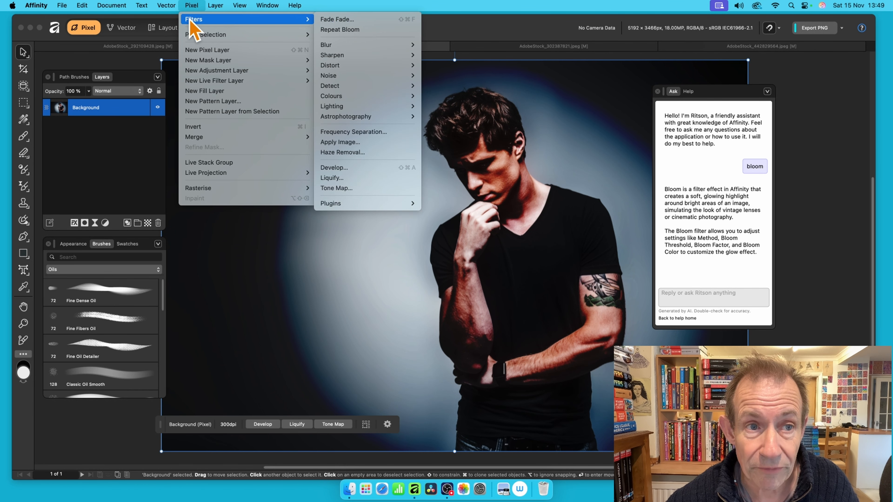
{"action": "left_click", "coordinate": [376, 28]}
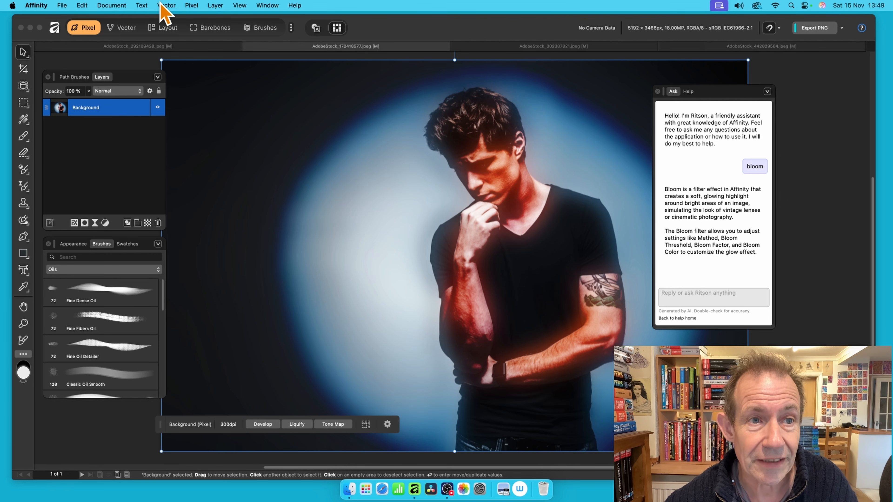
{"action": "left_click", "coordinate": [192, 5]}
{"action": "mouse_move", "coordinate": [201, 19]}
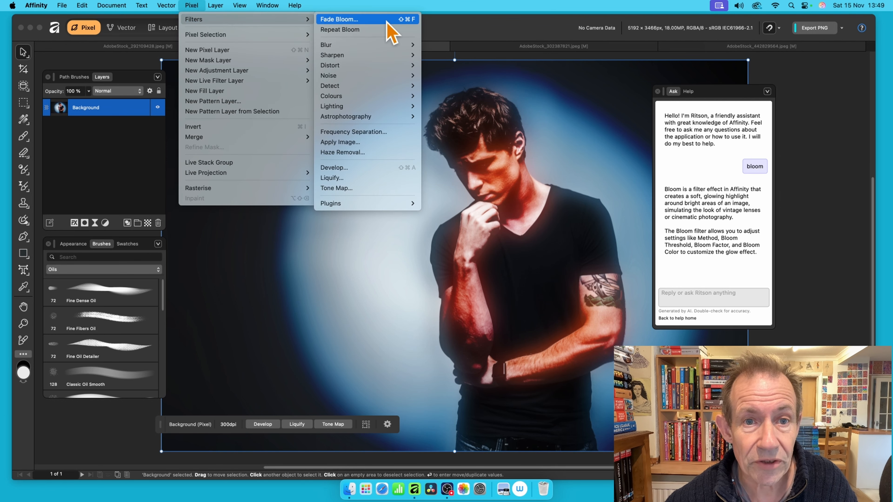
{"action": "left_click", "coordinate": [360, 29]}
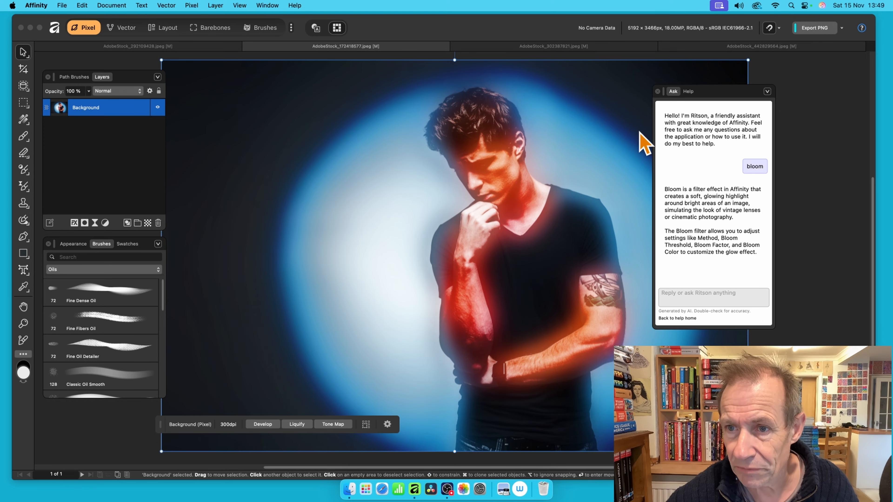
- Close the help assistant panel and undo the two repeated Bloom passes
{"action": "left_click", "coordinate": [659, 92]}
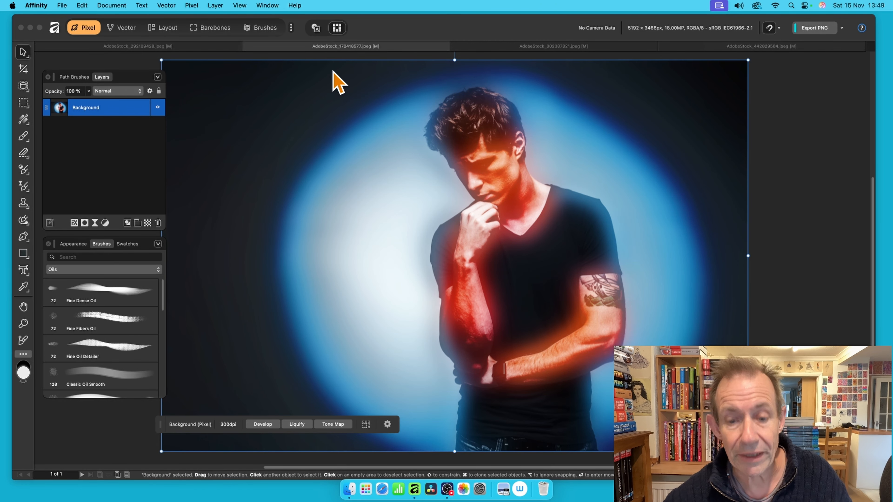
{"action": "key", "text": "super+z"}
{"action": "key", "text": "super+z"}
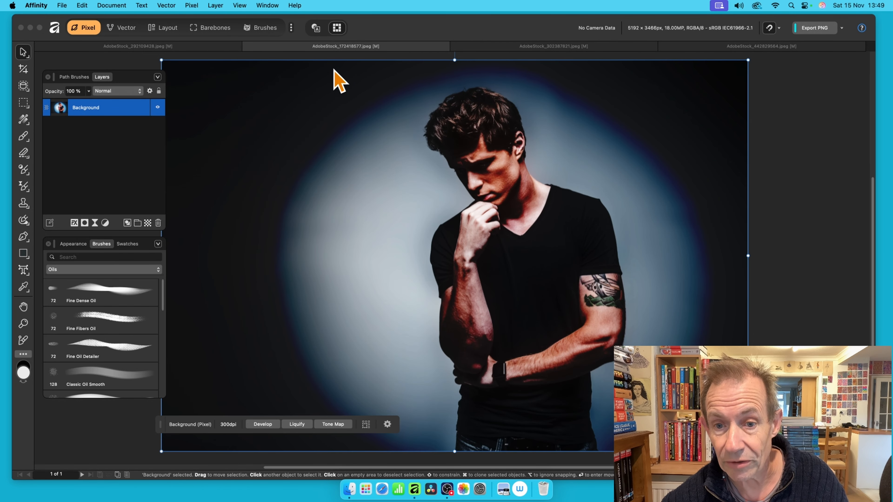
- Undo the remaining Bloom edits on the male portrait and switch to the fireworks and clock tower photo
{"action": "key", "text": "super+z"}
{"action": "key", "text": "super+z"}
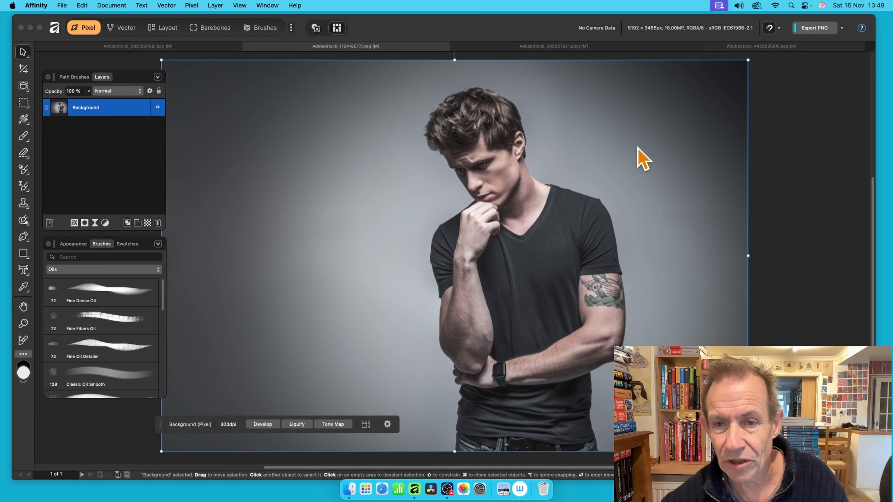
{"action": "left_click", "coordinate": [547, 53]}
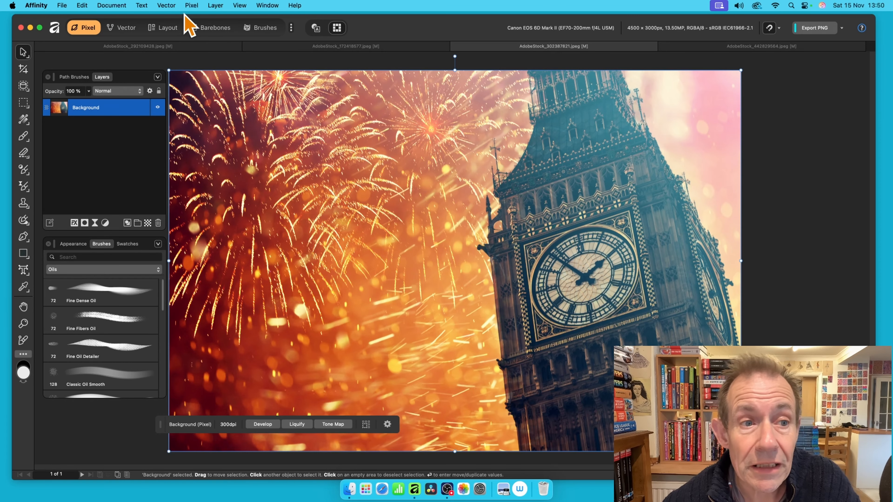
- Add a live Bloom filter to the clock tower photo and move its settings over the fireworks
{"action": "left_click", "coordinate": [192, 5]}
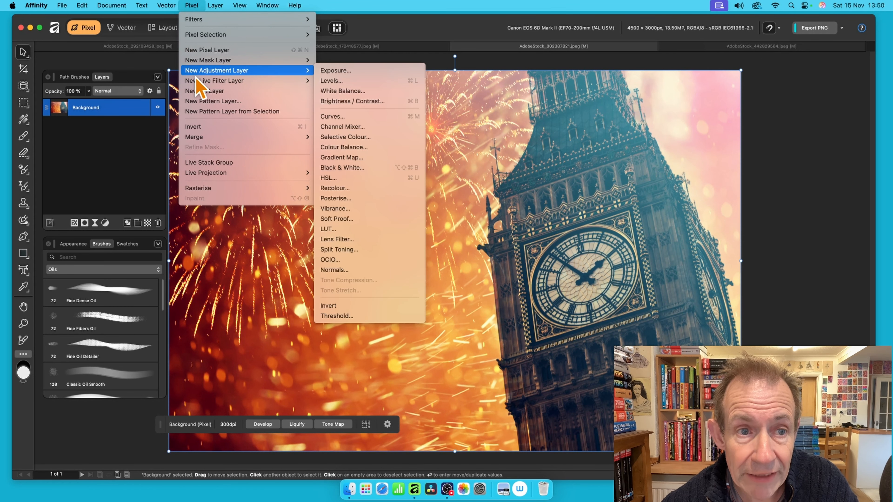
{"action": "mouse_move", "coordinate": [198, 82]}
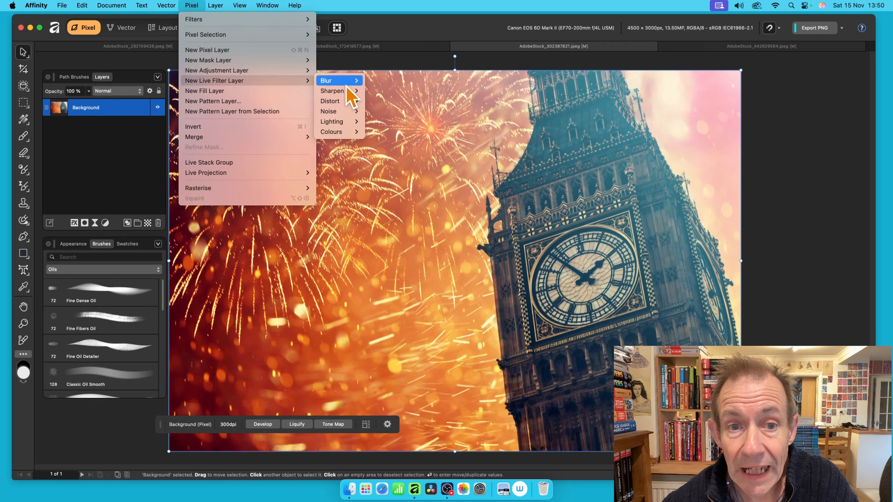
{"action": "mouse_move", "coordinate": [348, 82]}
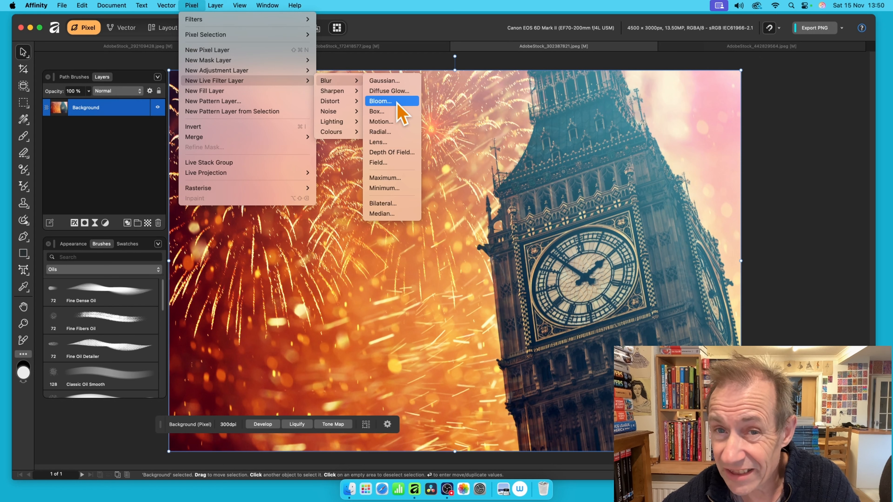
{"action": "left_click", "coordinate": [380, 101]}
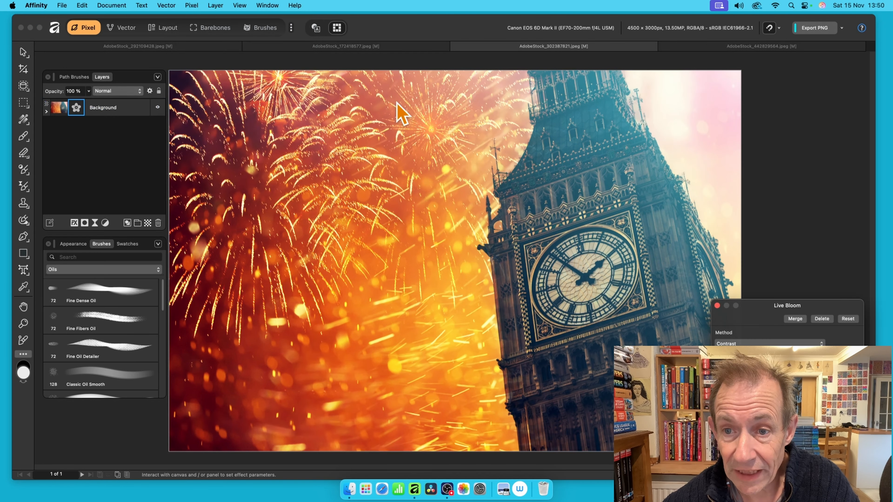
{"action": "left_click_drag", "start_coordinate": [778, 312], "coordinate": [346, 161]}
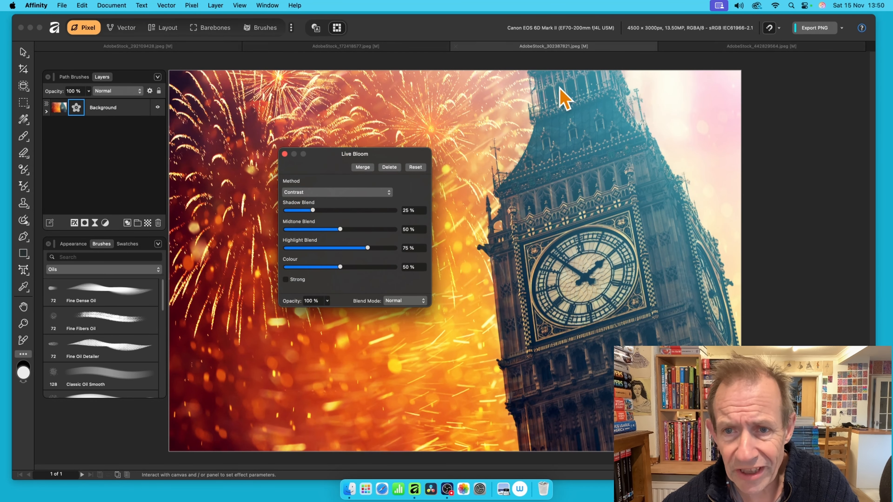
- Using the Contrast method, set Shadow Blend to 0%, Midtone Blend and Highlight Blend to 100%, and Colour to 54%
{"action": "left_click", "coordinate": [318, 192]}
{"action": "left_click", "coordinate": [318, 192]}
{"action": "left_click_drag", "start_coordinate": [320, 211], "coordinate": [294, 243]}
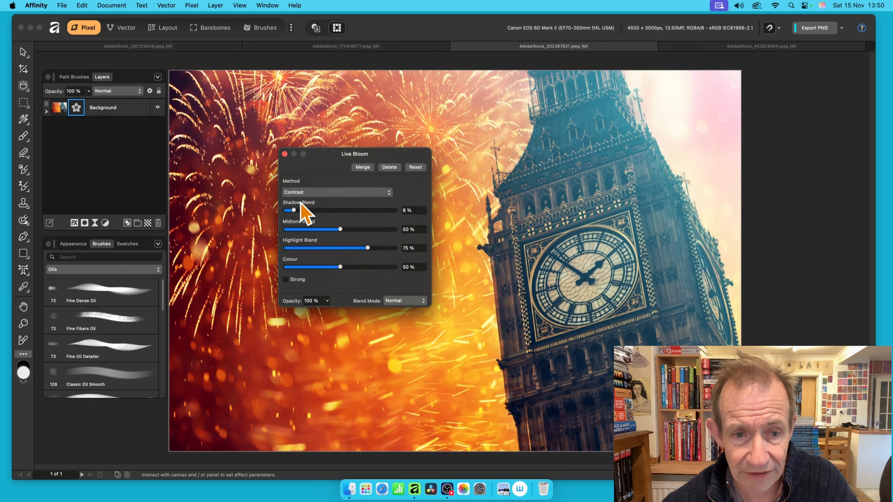
{"action": "left_click_drag", "start_coordinate": [300, 212], "coordinate": [269, 225]}
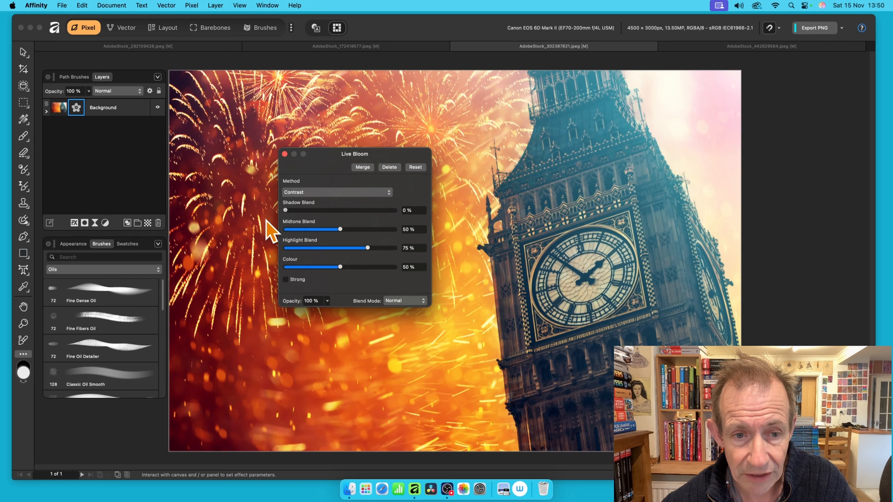
{"action": "left_click_drag", "start_coordinate": [340, 231], "coordinate": [455, 276]}
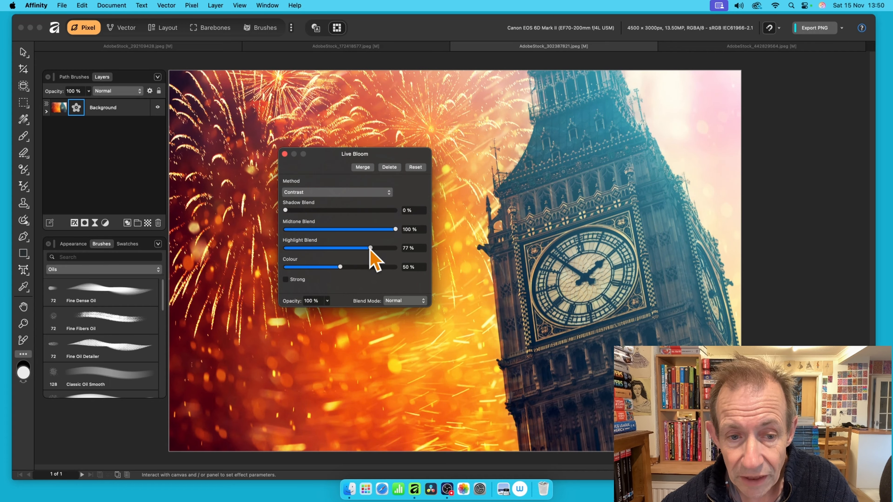
{"action": "left_click_drag", "start_coordinate": [369, 251], "coordinate": [441, 271]}
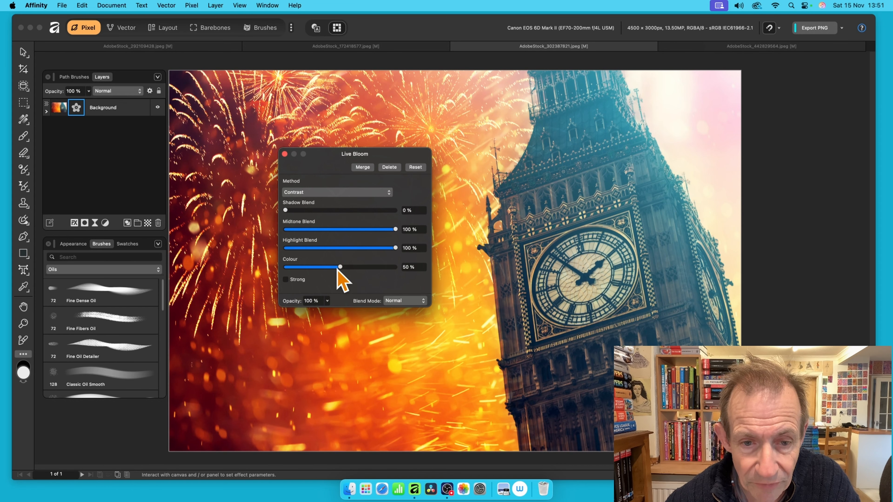
{"action": "mouse_move", "coordinate": [349, 267]}
{"action": "left_mouse_down"}
{"action": "mouse_move", "coordinate": [391, 274]}
{"action": "mouse_move", "coordinate": [331, 274]}
{"action": "mouse_move", "coordinate": [348, 270]}
{"action": "left_mouse_up"}
- Switch the live Bloom to the Bright method, set Shadow Blend to 17% and enable Strong
{"action": "left_click", "coordinate": [309, 193]}
{"action": "left_click", "coordinate": [306, 203]}
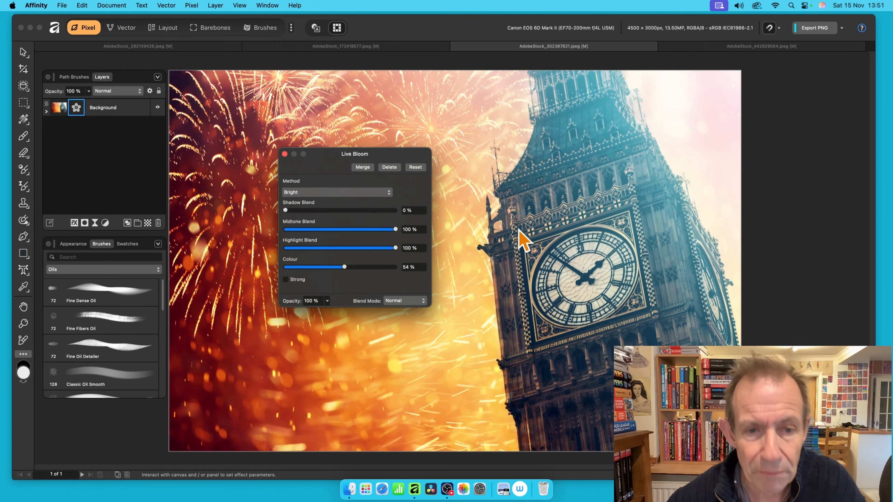
{"action": "left_click_drag", "start_coordinate": [286, 210], "coordinate": [517, 261]}
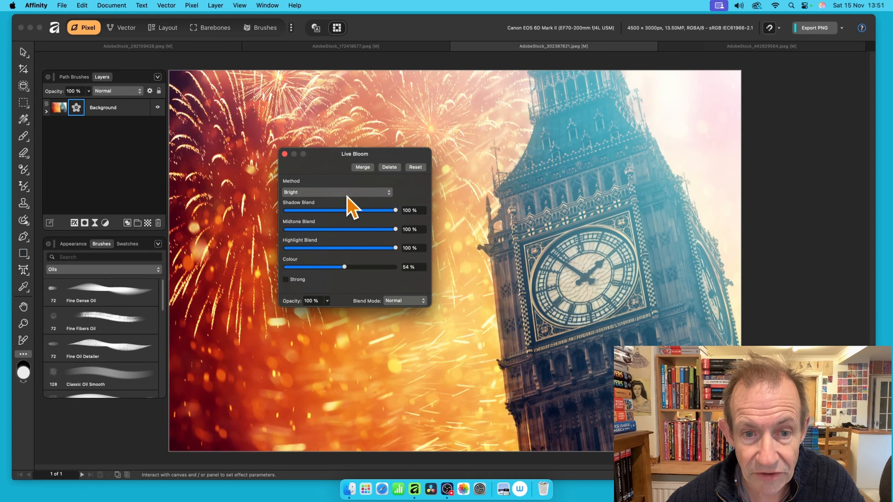
{"action": "left_click_drag", "start_coordinate": [395, 211], "coordinate": [304, 212]}
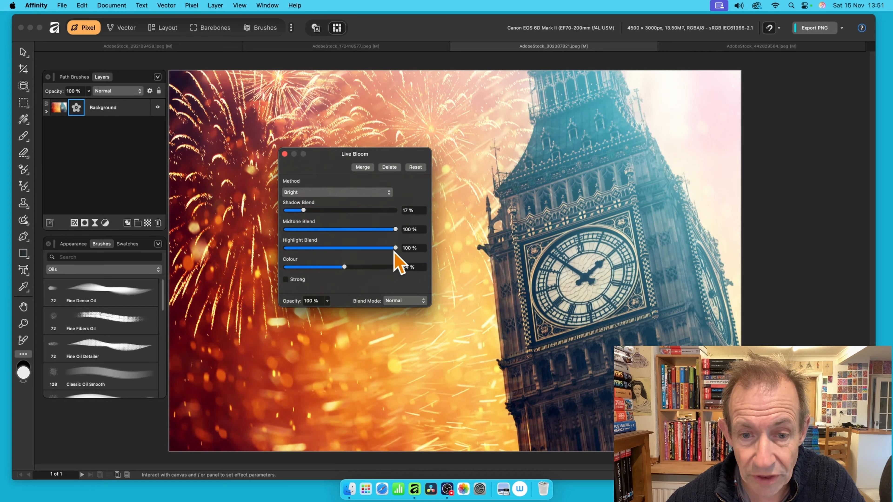
{"action": "left_click_drag", "start_coordinate": [395, 252], "coordinate": [426, 296]}
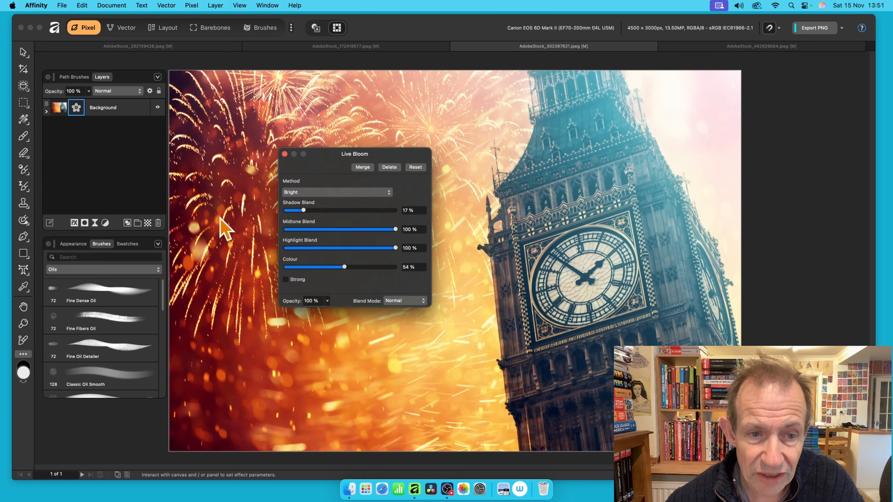
{"action": "left_click", "coordinate": [286, 280]}
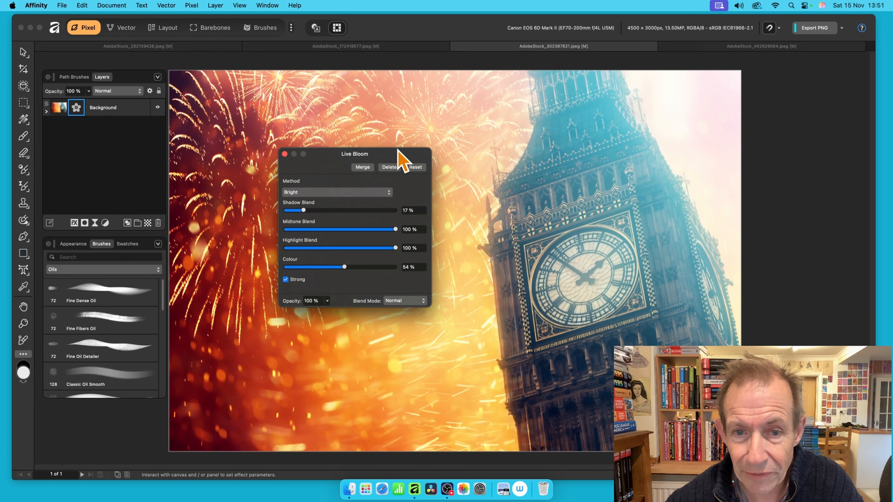
- Try the strong Bright bloom with Shadow Blend at 100% and Colour at 85%
{"action": "left_click_drag", "start_coordinate": [397, 151], "coordinate": [439, 133]}
{"action": "left_click_drag", "start_coordinate": [348, 194], "coordinate": [464, 203]}
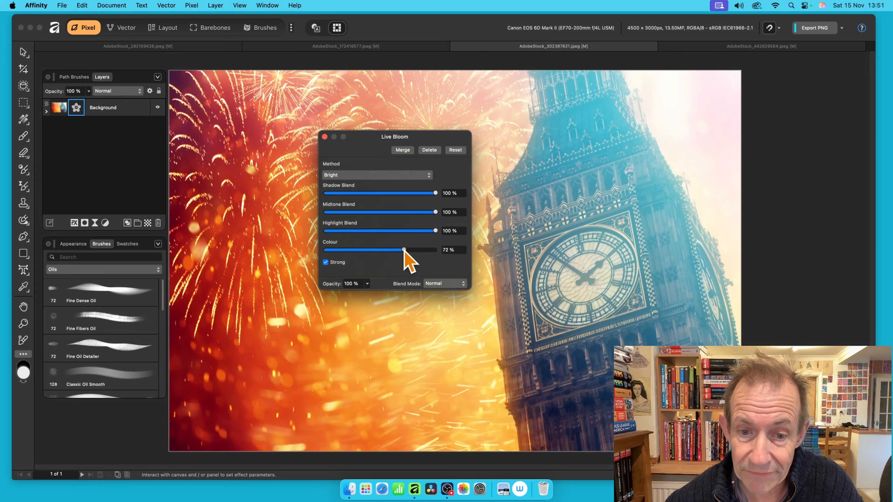
{"action": "left_click", "coordinate": [326, 262]}
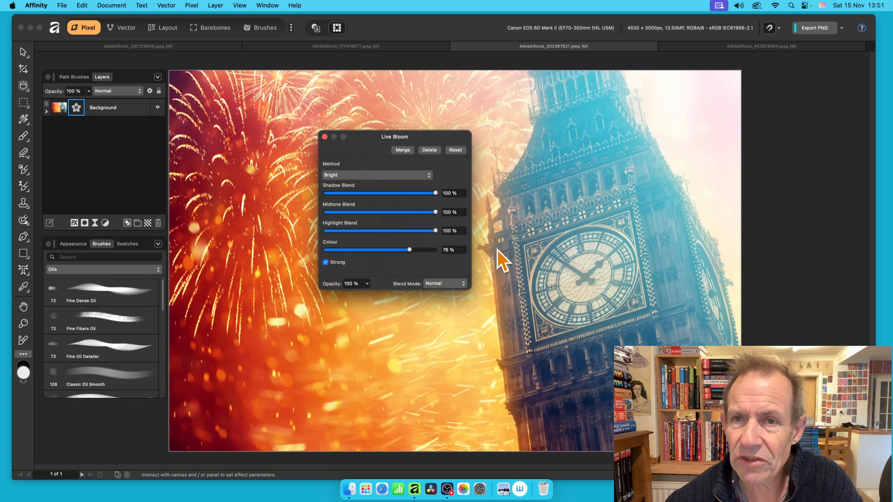
{"action": "left_click_drag", "start_coordinate": [410, 250], "coordinate": [453, 246]}
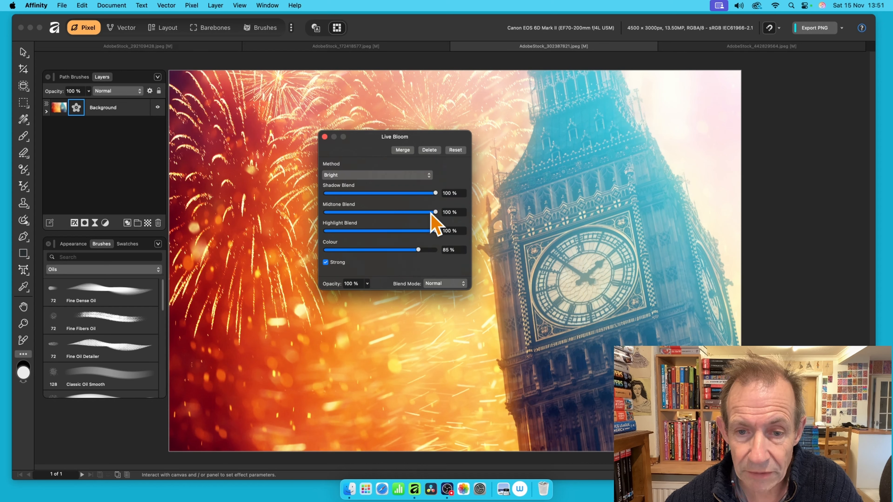
- Set the live Bloom's Midtone Blend and Shadow Blend to 0% and its Colour to 100%
{"action": "left_click_drag", "start_coordinate": [432, 212], "coordinate": [325, 213]}
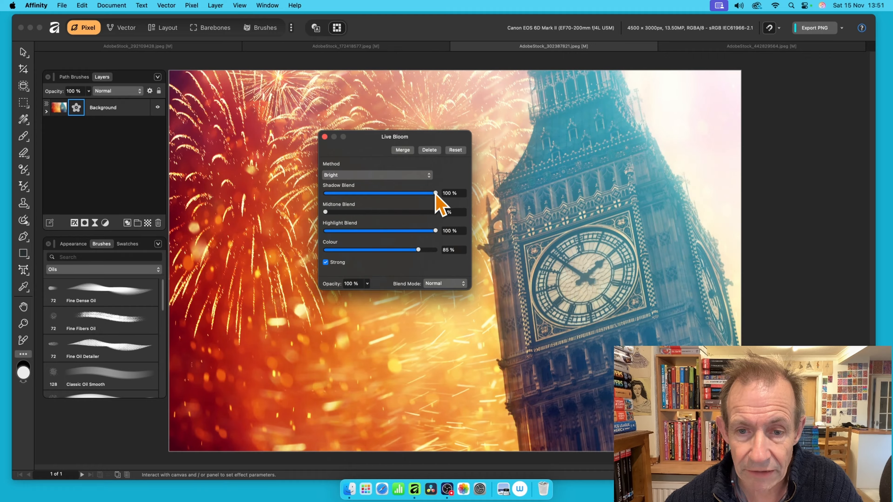
{"action": "left_click_drag", "start_coordinate": [435, 193], "coordinate": [324, 194]}
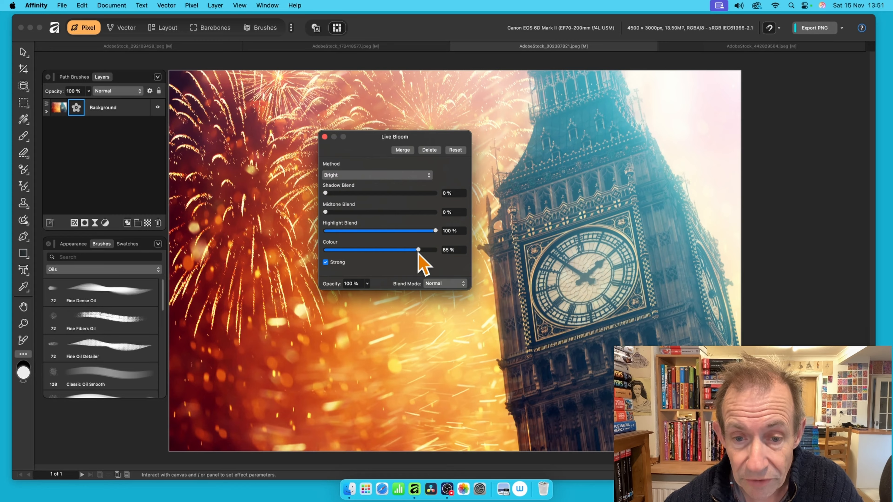
{"action": "left_click_drag", "start_coordinate": [418, 251], "coordinate": [478, 263]}
- Change the live Bloom's blend mode to Colour Dodge and set Midtone Blend to 7%
{"action": "left_click", "coordinate": [457, 284]}
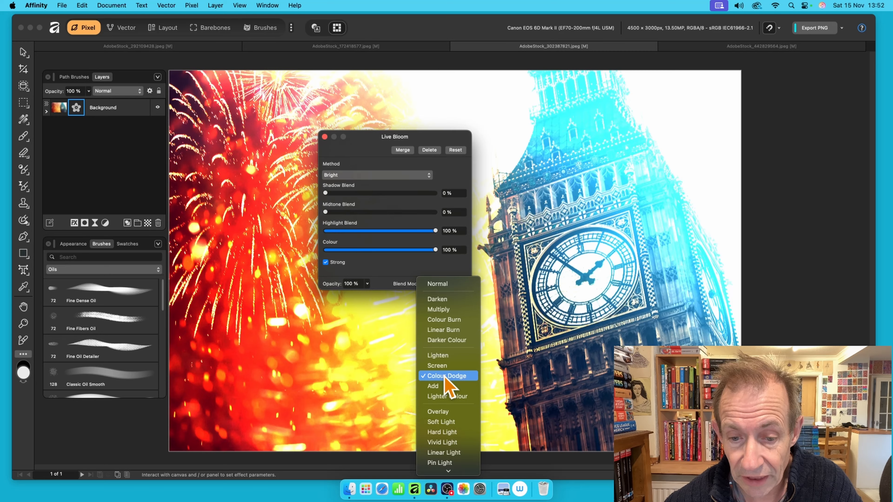
{"action": "left_click", "coordinate": [444, 377]}
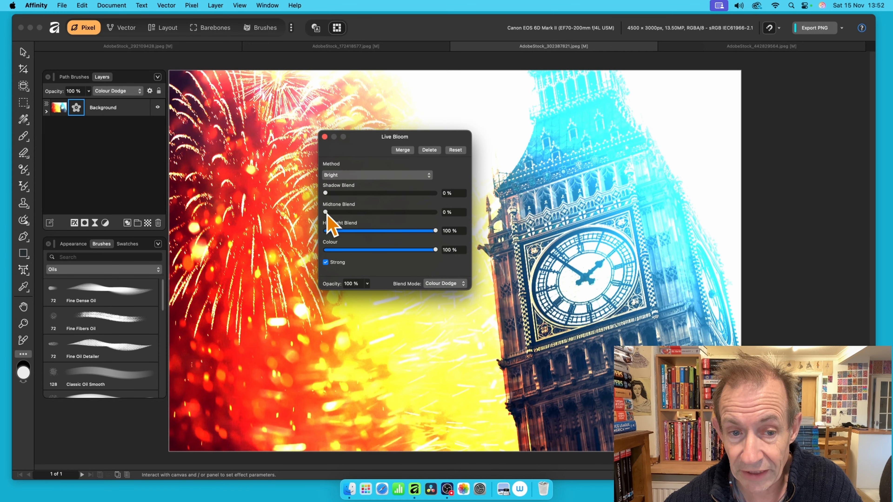
{"action": "mouse_move", "coordinate": [326, 215]}
{"action": "left_mouse_down"}
{"action": "mouse_move", "coordinate": [471, 227]}
{"action": "mouse_move", "coordinate": [323, 216]}
{"action": "mouse_move", "coordinate": [458, 231]}
{"action": "mouse_move", "coordinate": [333, 227]}
{"action": "left_mouse_up"}
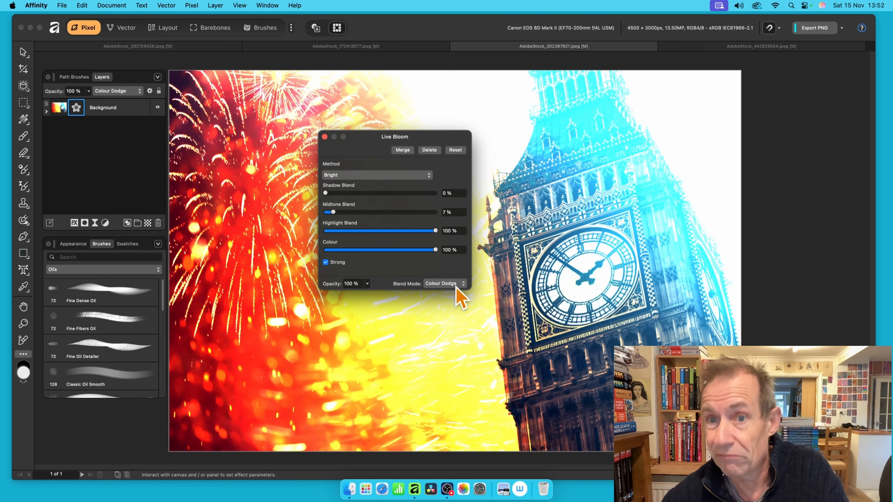
- Compare the Contrast method with Bright, keep Bright and close the live Bloom settings
{"action": "left_click", "coordinate": [362, 175]}
{"action": "left_click", "coordinate": [364, 169]}
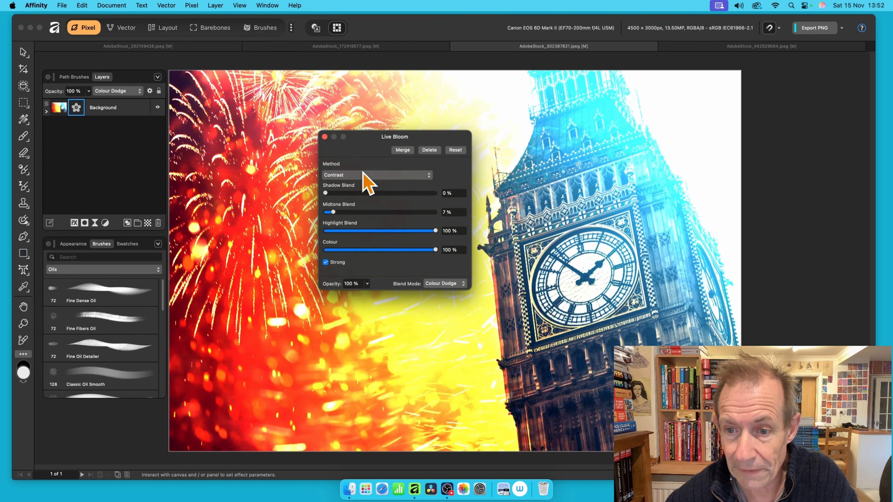
{"action": "left_click", "coordinate": [363, 173]}
{"action": "left_click", "coordinate": [363, 184]}
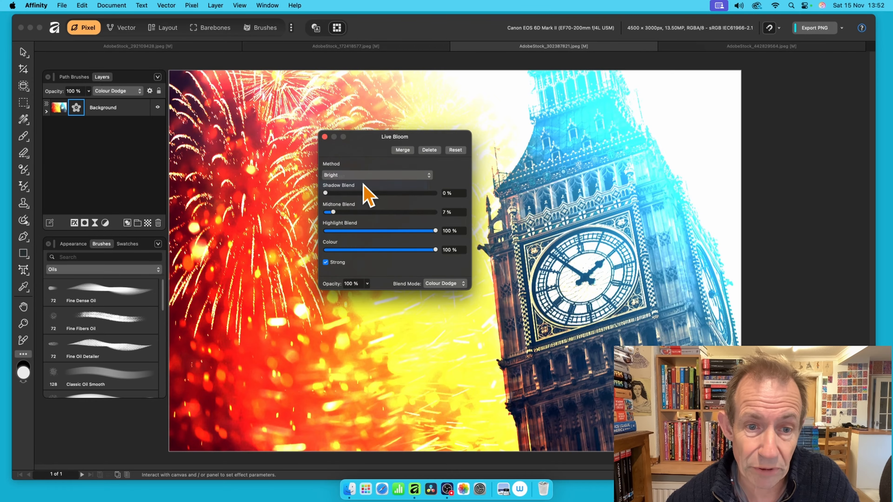
{"action": "left_click_drag", "start_coordinate": [323, 134], "coordinate": [323, 134]}
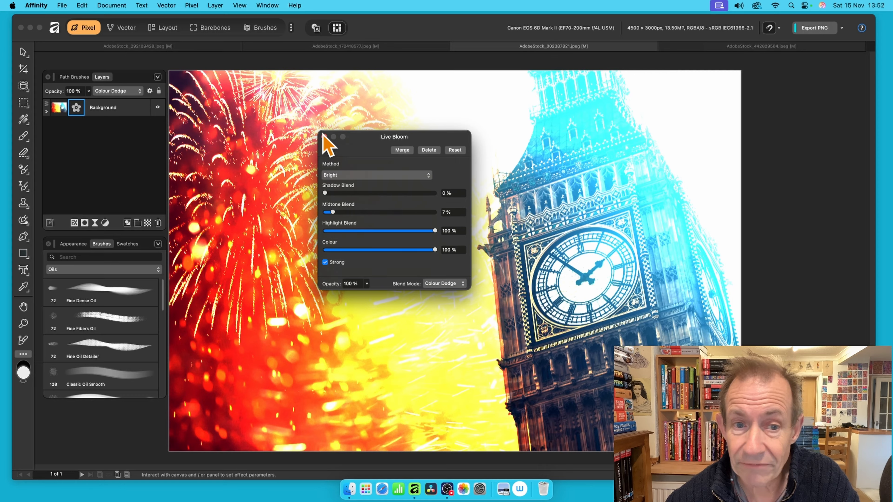
{"action": "left_click", "coordinate": [324, 137]}
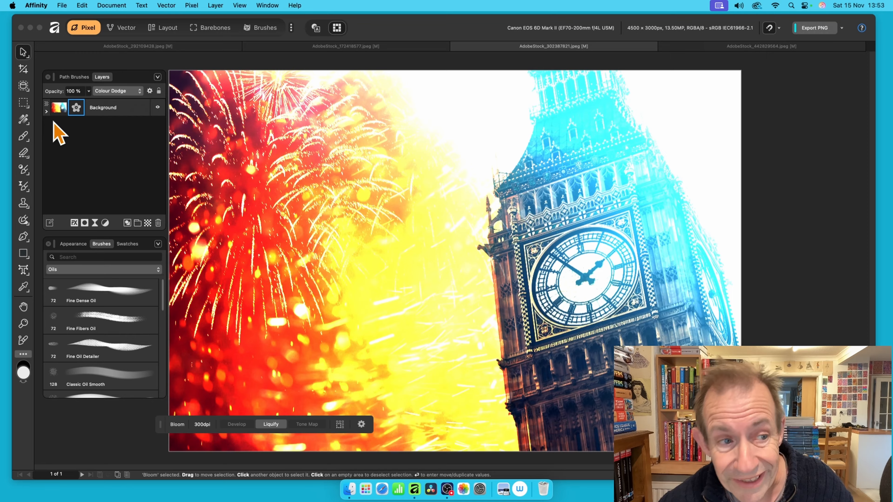
- Duplicate the Bloom layer nested under Background and set the copy's blend mode to Normal
{"action": "left_click", "coordinate": [47, 112]}
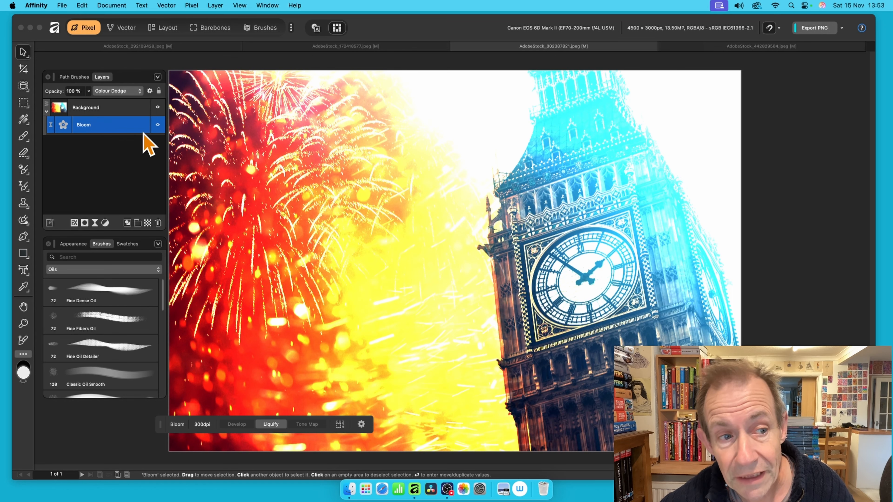
{"action": "right_click", "coordinate": [119, 126]}
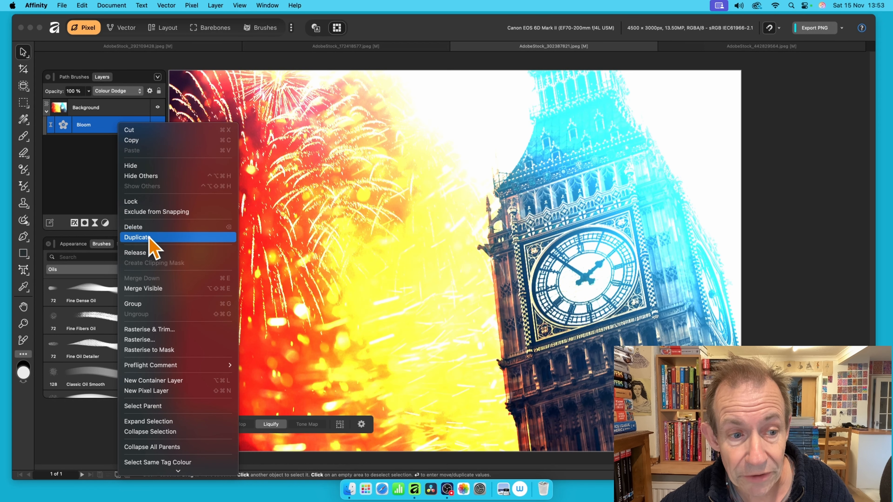
{"action": "left_click", "coordinate": [153, 242]}
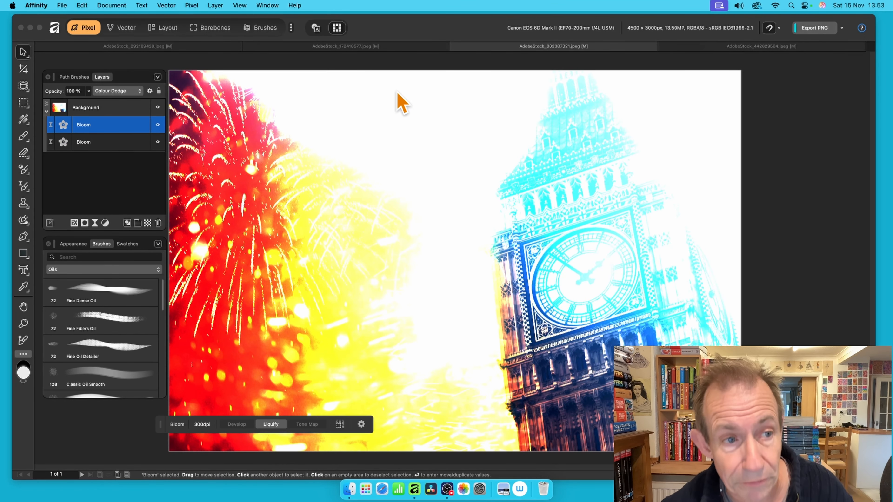
{"action": "left_click", "coordinate": [118, 91]}
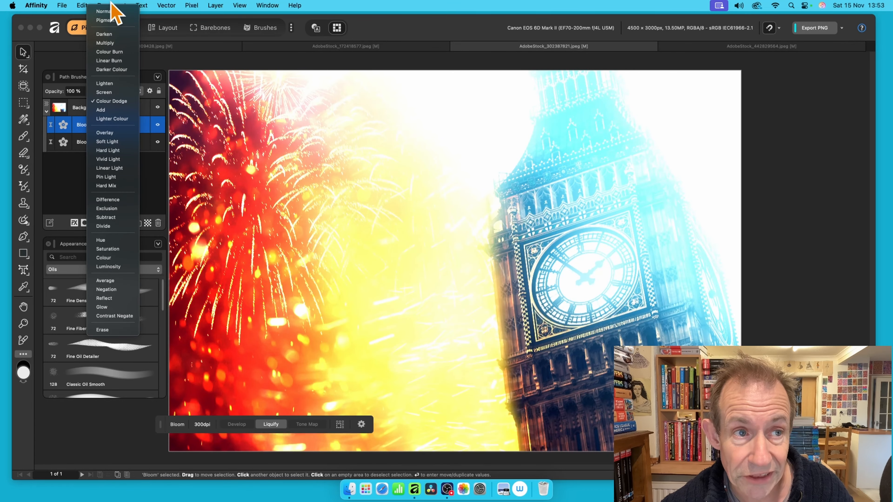
{"action": "left_click", "coordinate": [108, 14]}
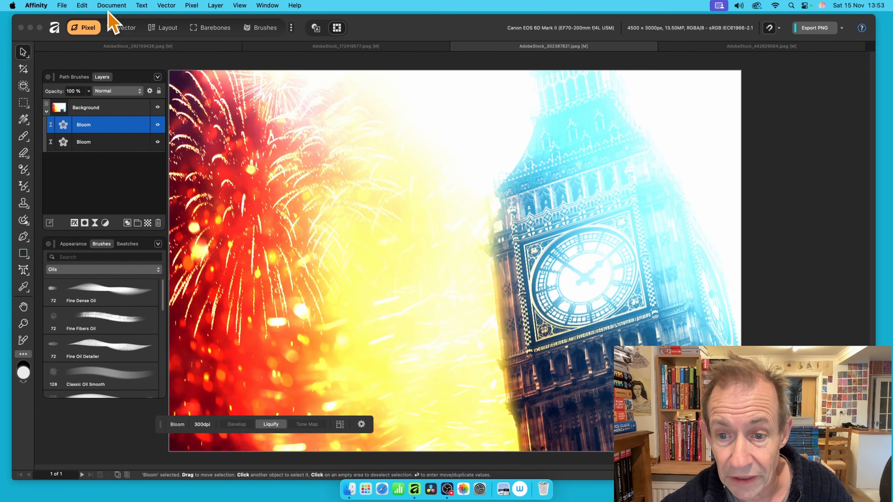
- Duplicate the Normal-mode Bloom layer once more, and delete both Bloom copies
{"action": "right_click", "coordinate": [110, 126]}
{"action": "left_click", "coordinate": [133, 235]}
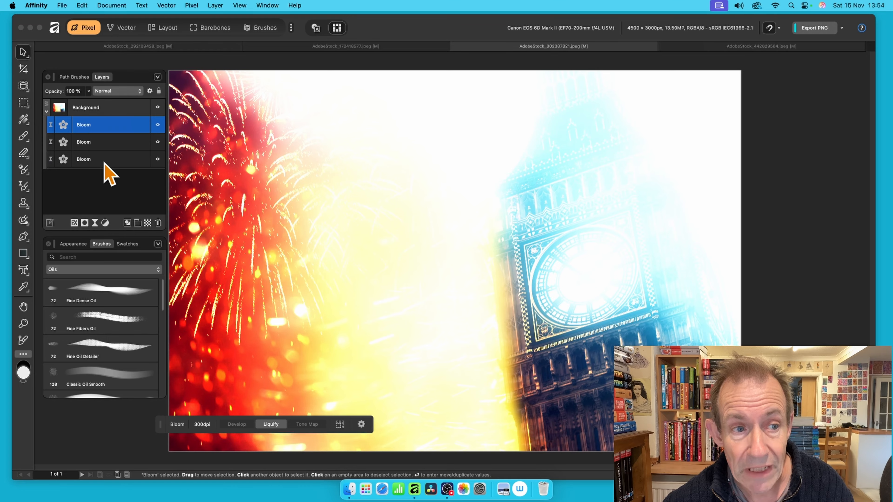
{"action": "key", "text": "Delete"}
{"action": "key", "text": "Delete"}
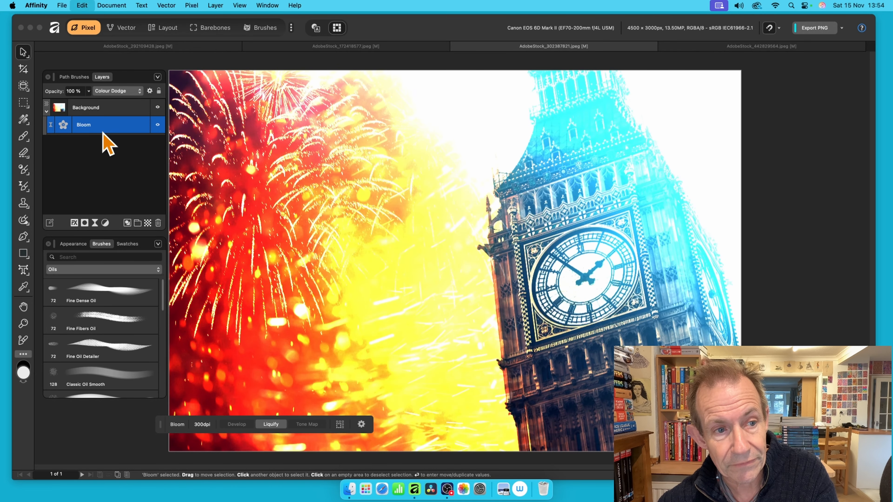
- Delete the remaining Bloom layer under Background and switch to the AdobeStock_292109428.jpeg document
{"action": "key", "text": "Delete"}
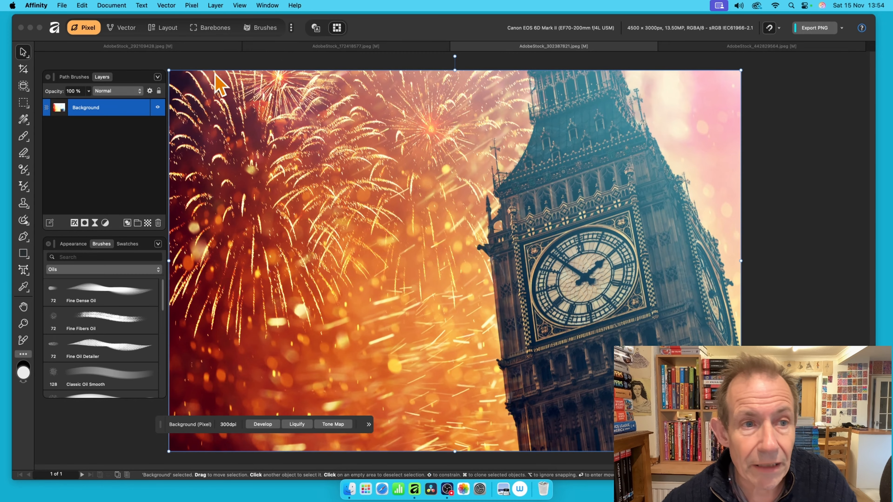
{"action": "left_click", "coordinate": [149, 47]}
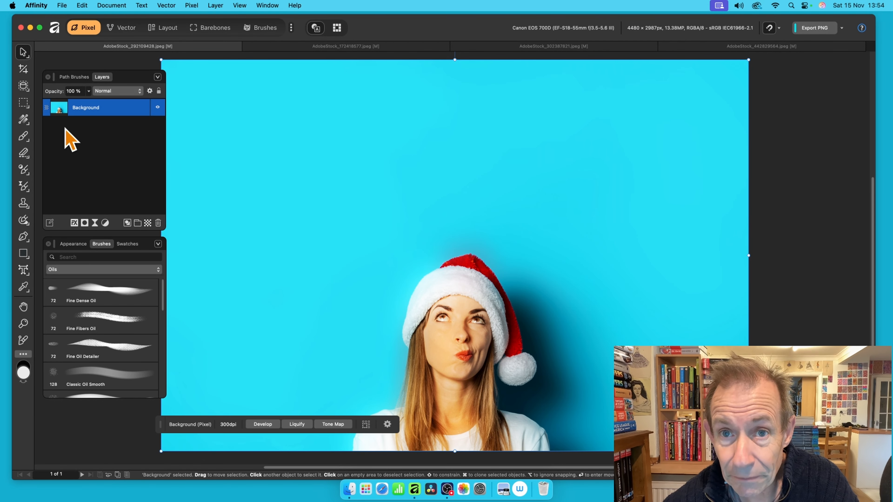
- Apply a destructive Gaussian Blur with a 35.9 px radius to the Background layer of the Santa-hat photo
{"action": "left_click", "coordinate": [192, 6]}
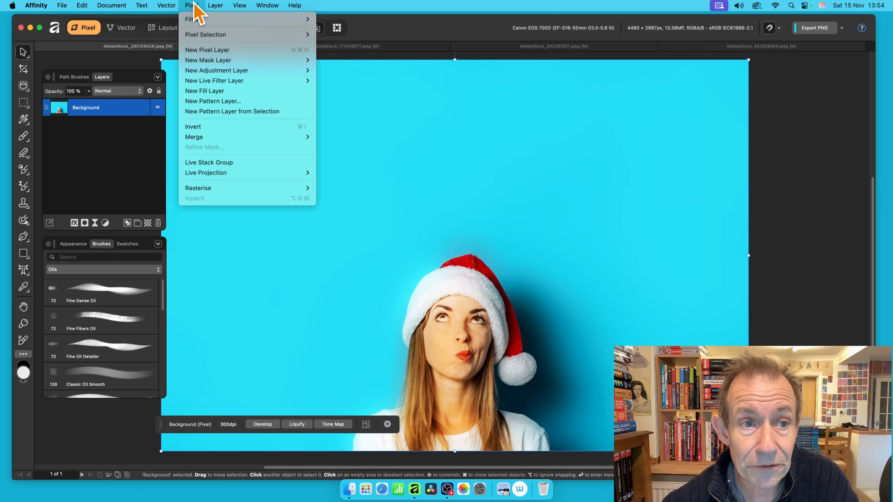
{"action": "mouse_move", "coordinate": [195, 21]}
{"action": "mouse_move", "coordinate": [362, 45]}
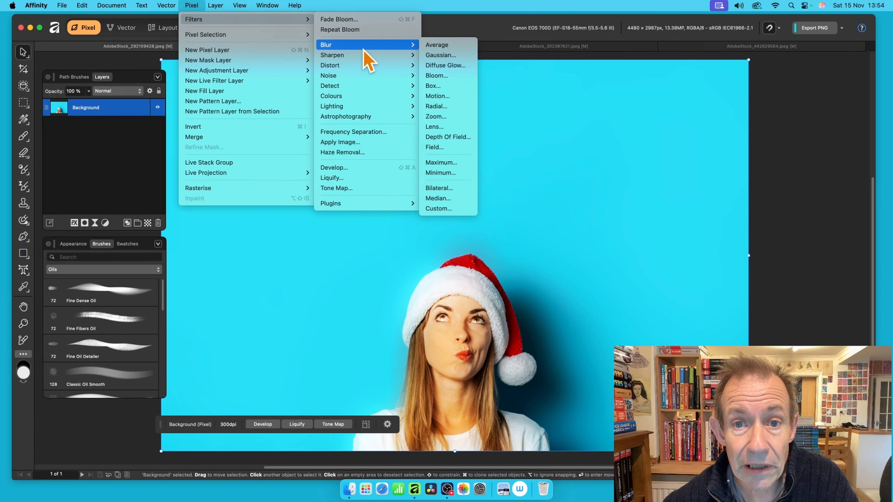
{"action": "left_click", "coordinate": [458, 57]}
{"action": "left_click_drag", "start_coordinate": [756, 387], "coordinate": [582, 286]}
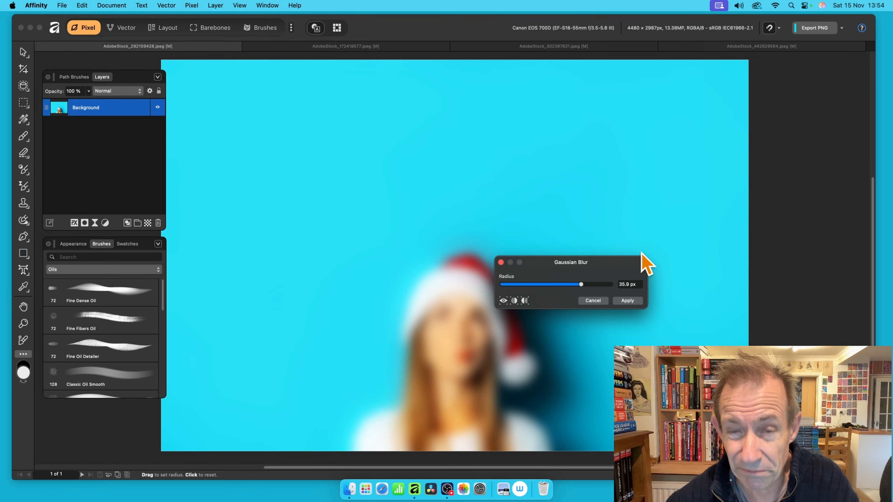
{"action": "left_click", "coordinate": [635, 301]}
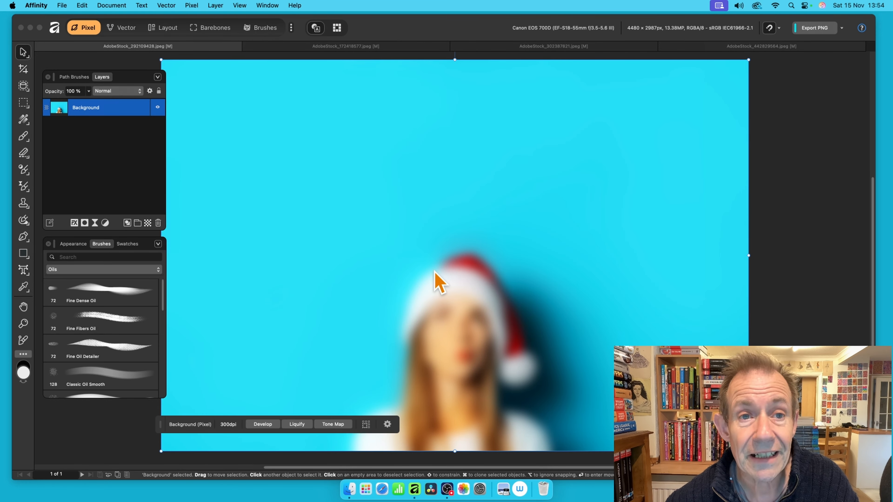
- Apply a Strong, Bright-method Bloom filter to the blurred photo with Shadow Blend 100%, Midtone Blend 33%, Highlight Blend 100% and Colour 0%
{"action": "left_click", "coordinate": [185, 5]}
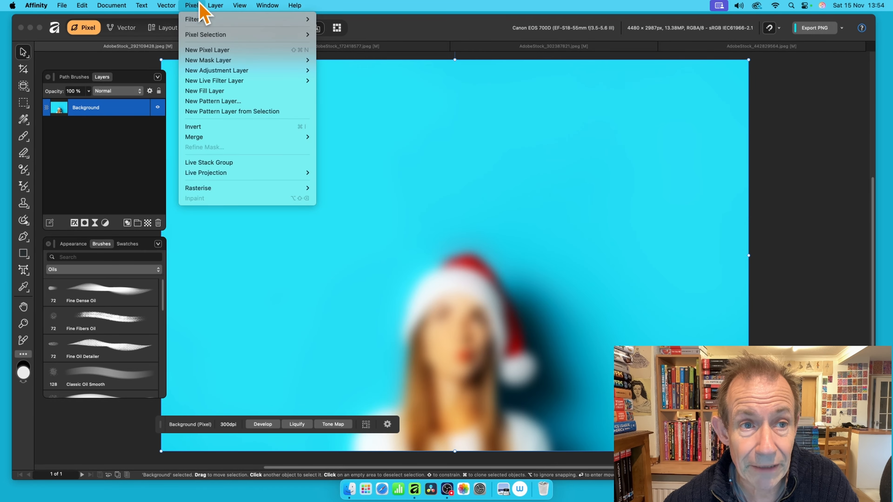
{"action": "mouse_move", "coordinate": [265, 24]}
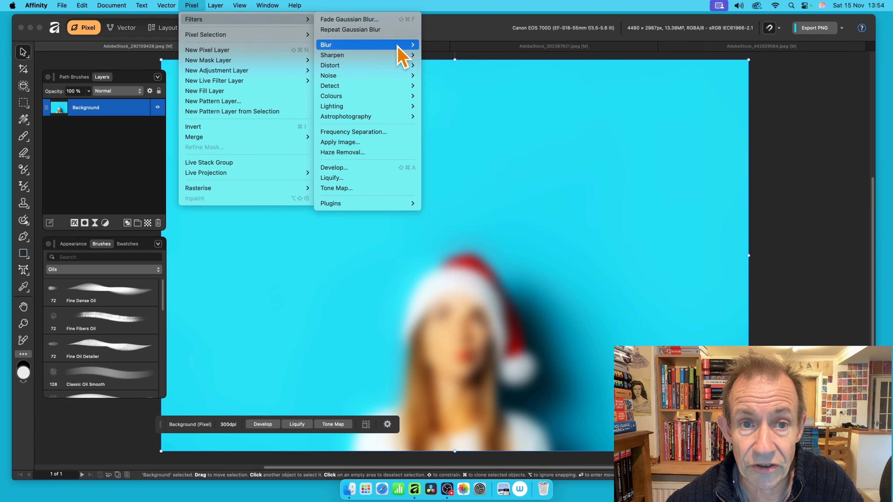
{"action": "mouse_move", "coordinate": [398, 47]}
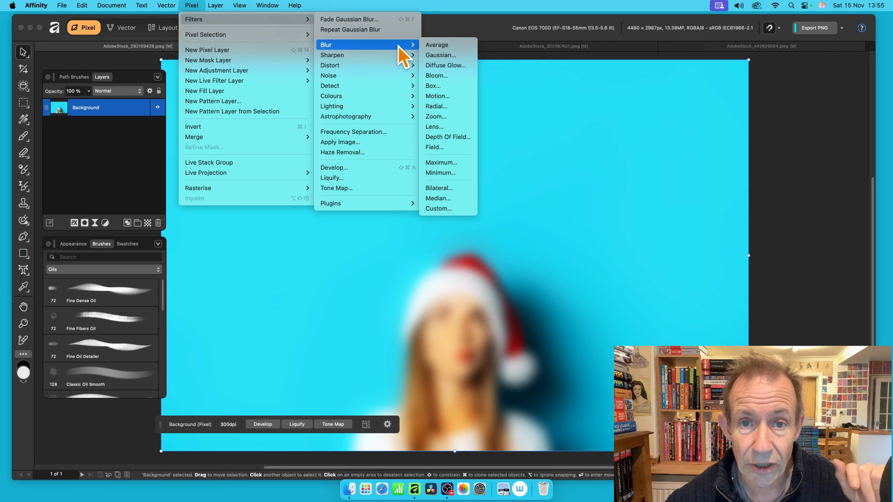
{"action": "left_click", "coordinate": [443, 76]}
{"action": "left_click_drag", "start_coordinate": [767, 318], "coordinate": [571, 162]}
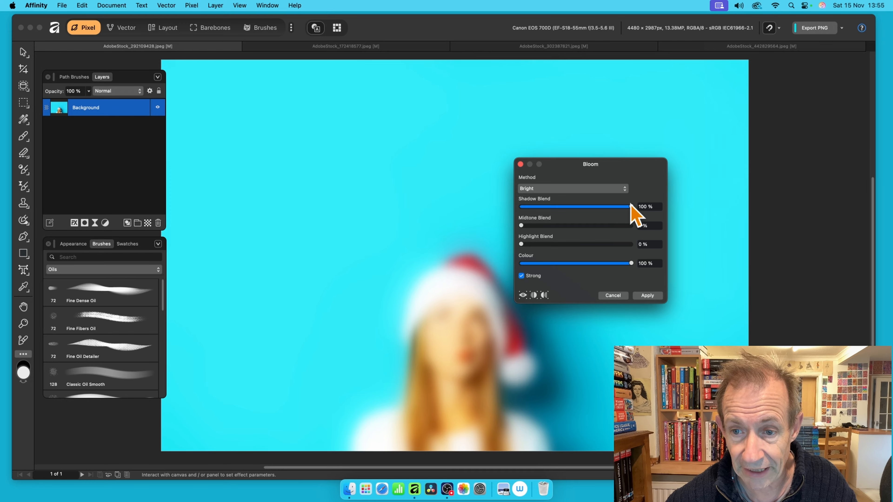
{"action": "left_click_drag", "start_coordinate": [629, 264], "coordinate": [510, 264]}
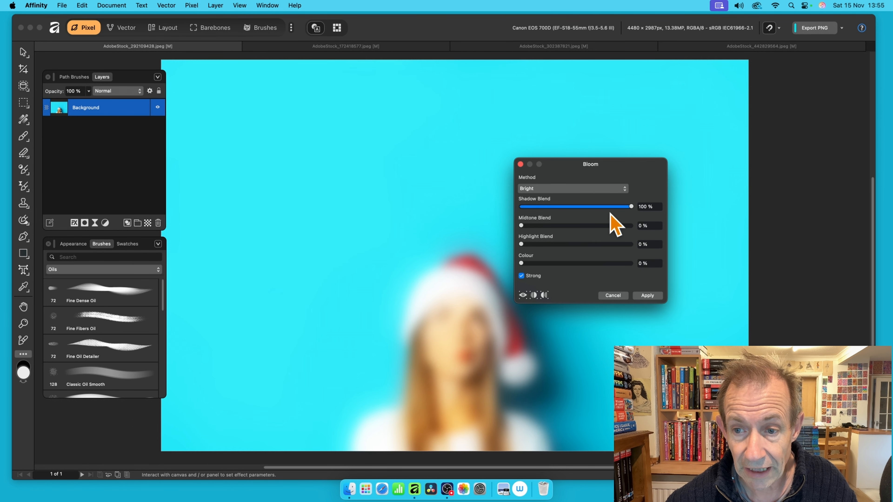
{"action": "left_click_drag", "start_coordinate": [631, 207], "coordinate": [726, 238]}
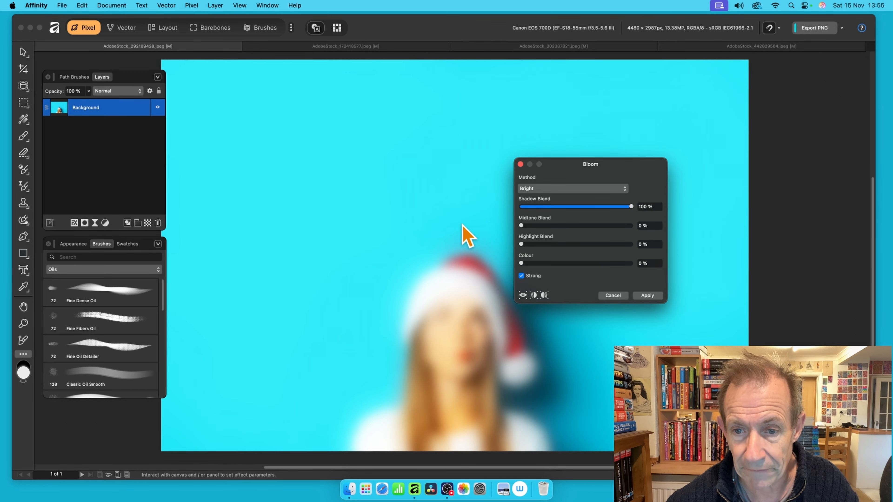
{"action": "left_click_drag", "start_coordinate": [531, 228], "coordinate": [558, 222]}
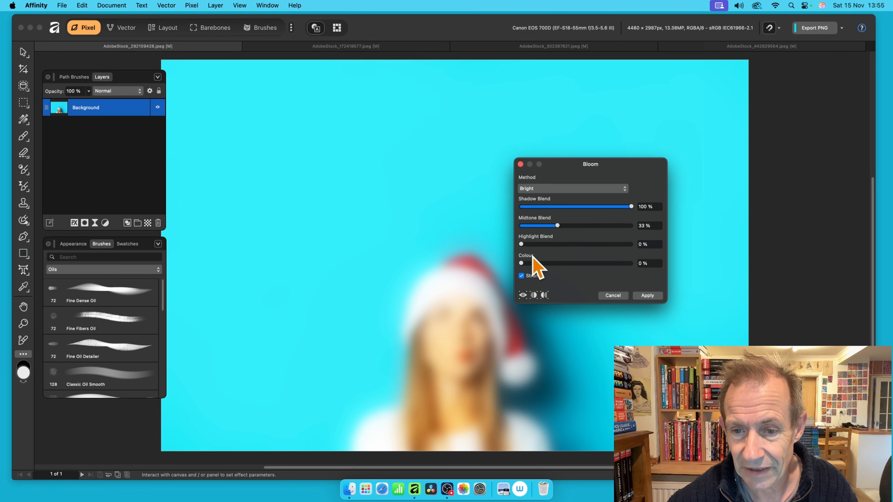
{"action": "left_click_drag", "start_coordinate": [522, 245], "coordinate": [642, 259]}
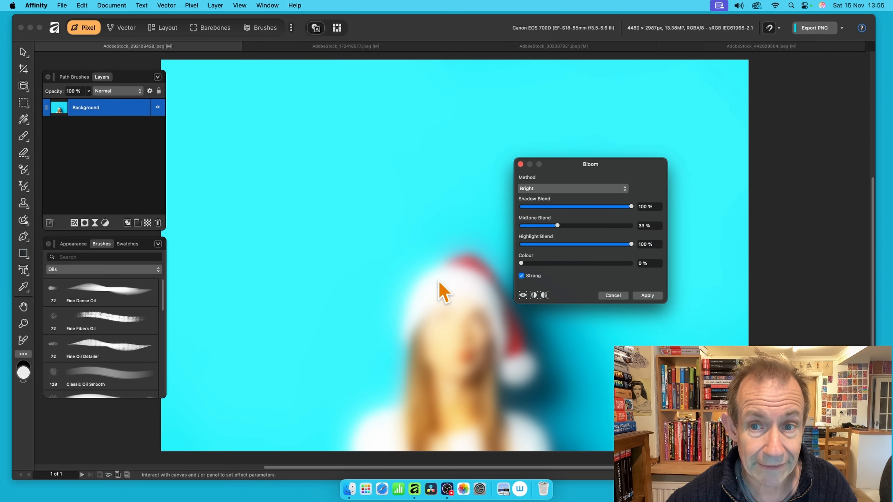
{"action": "left_click", "coordinate": [653, 298]}
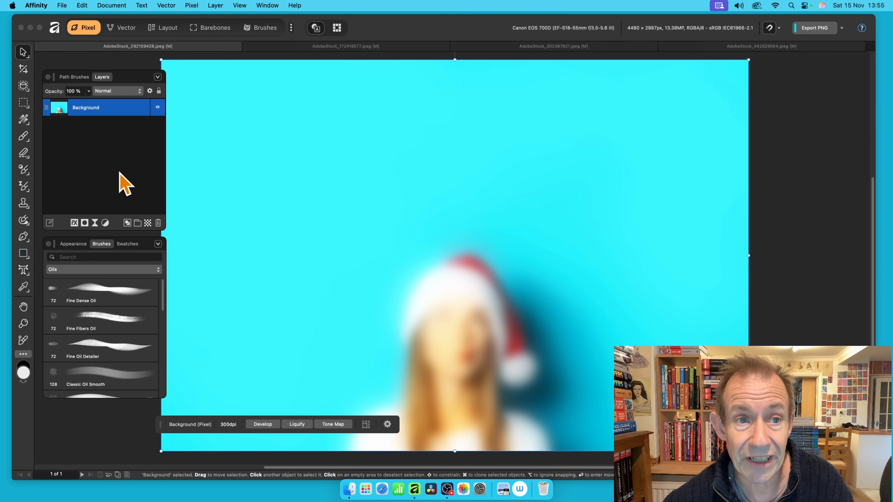
- Repeat the last Bloom filter on the blurred Santa-hat photo
{"action": "left_click", "coordinate": [192, 5]}
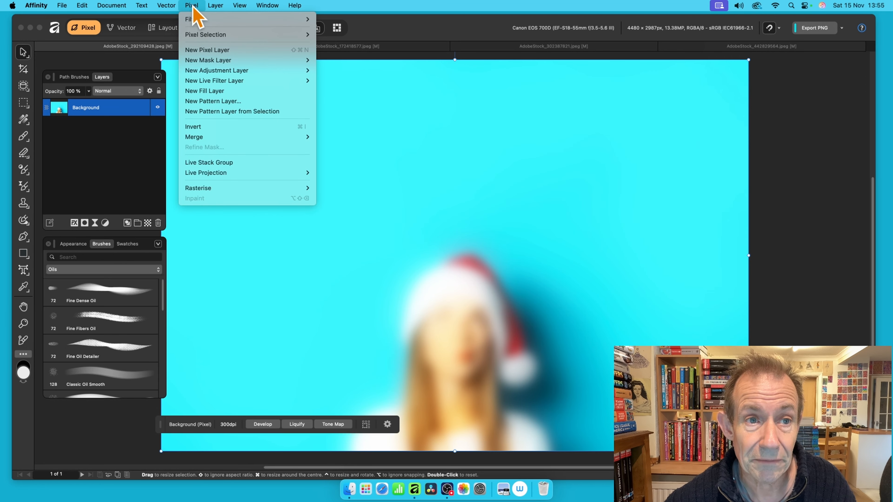
{"action": "mouse_move", "coordinate": [195, 20]}
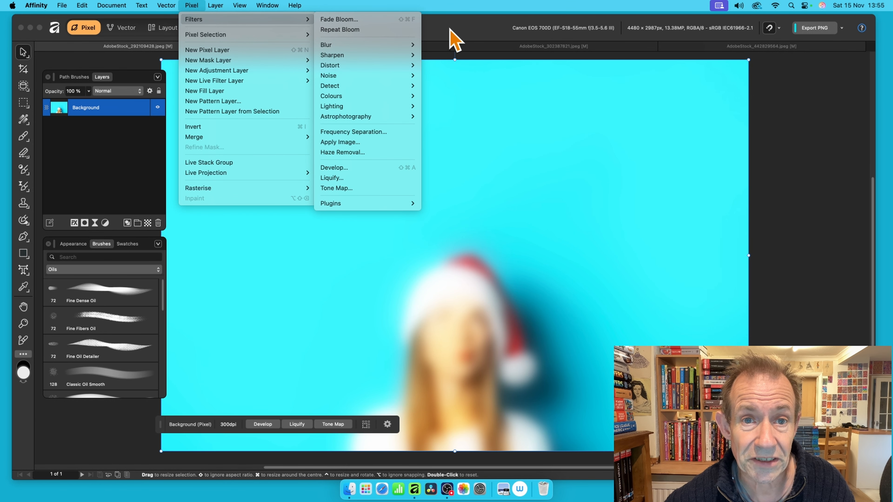
{"action": "left_click", "coordinate": [359, 30]}
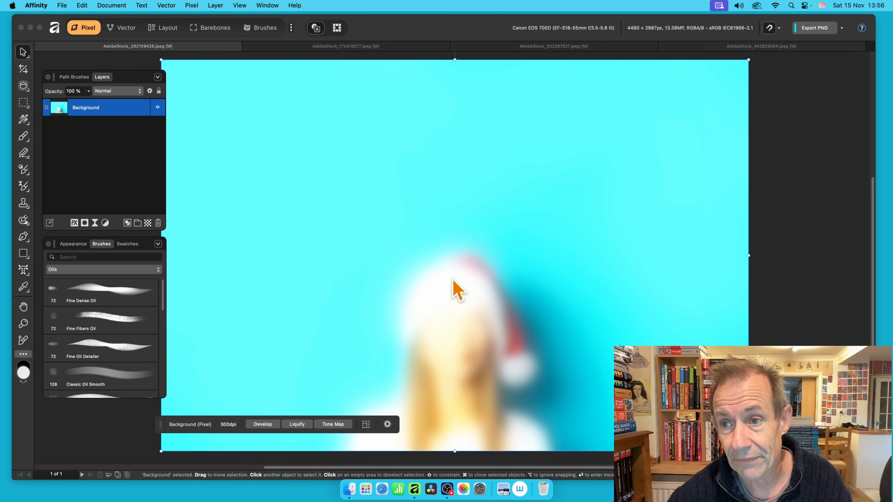
- Switch to AdobeStock_442829564.jpeg, open the destructive Bloom blur filter on its Background layer, and move its settings clear of the face
{"action": "left_click", "coordinate": [746, 47]}
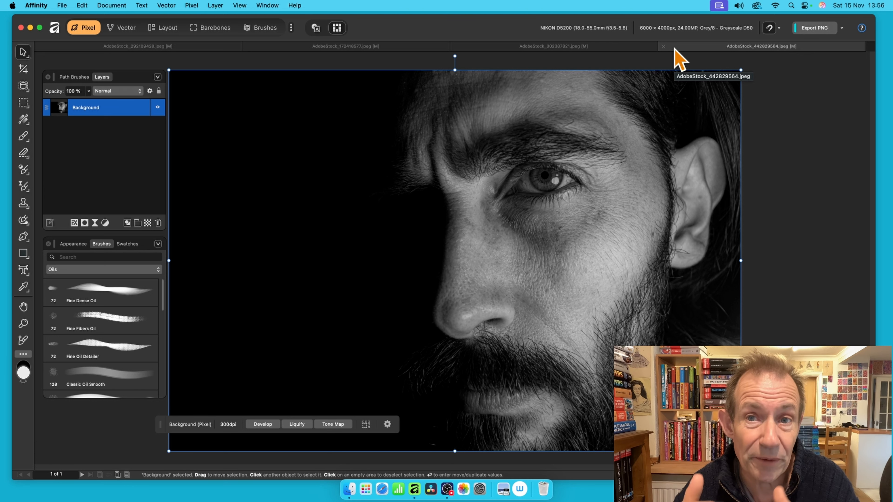
{"action": "left_click", "coordinate": [197, 5]}
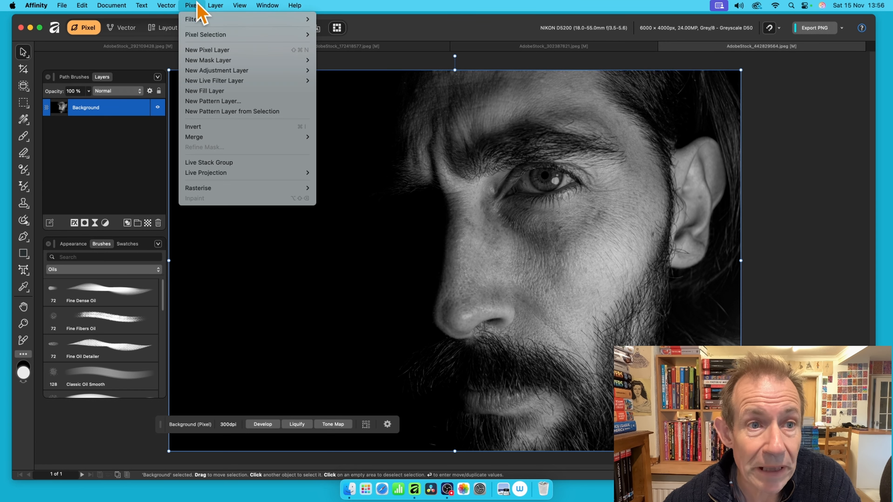
{"action": "mouse_move", "coordinate": [199, 24]}
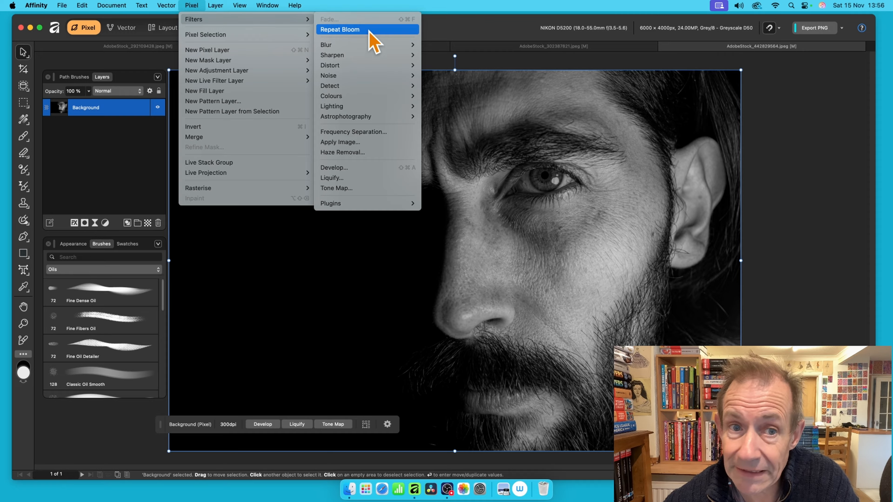
{"action": "mouse_move", "coordinate": [370, 45]}
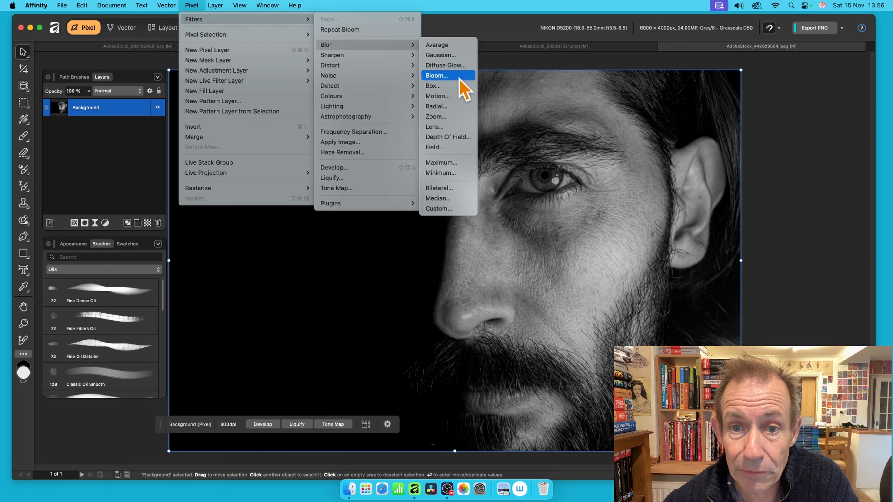
{"action": "left_click", "coordinate": [443, 76]}
{"action": "left_click_drag", "start_coordinate": [787, 321], "coordinate": [254, 123]}
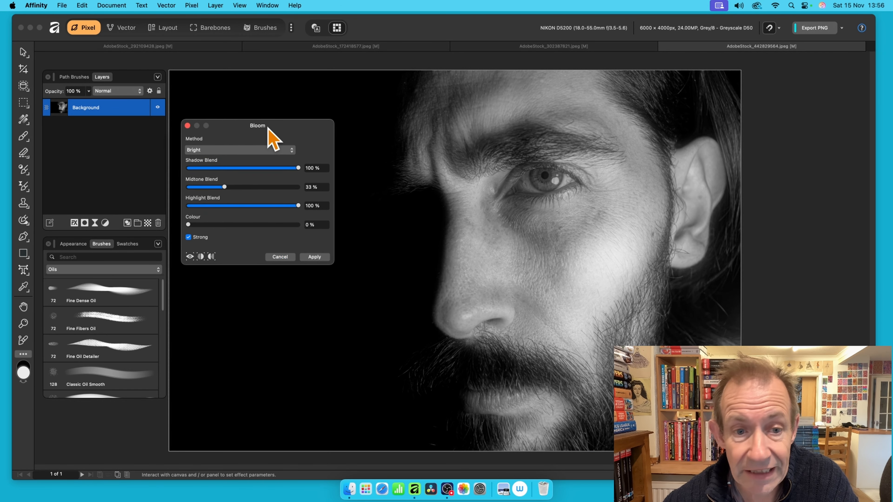
- Set the Bloom method to Contrast with Midtone Blend 94%, Highlight Blend 100% and Colour 0%
{"action": "left_click", "coordinate": [228, 148]}
{"action": "left_click", "coordinate": [232, 140]}
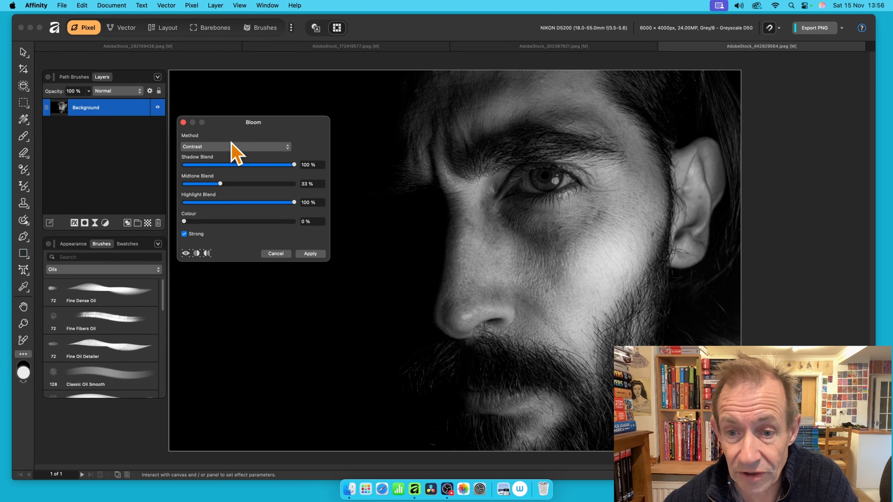
{"action": "left_click_drag", "start_coordinate": [221, 184], "coordinate": [407, 200]}
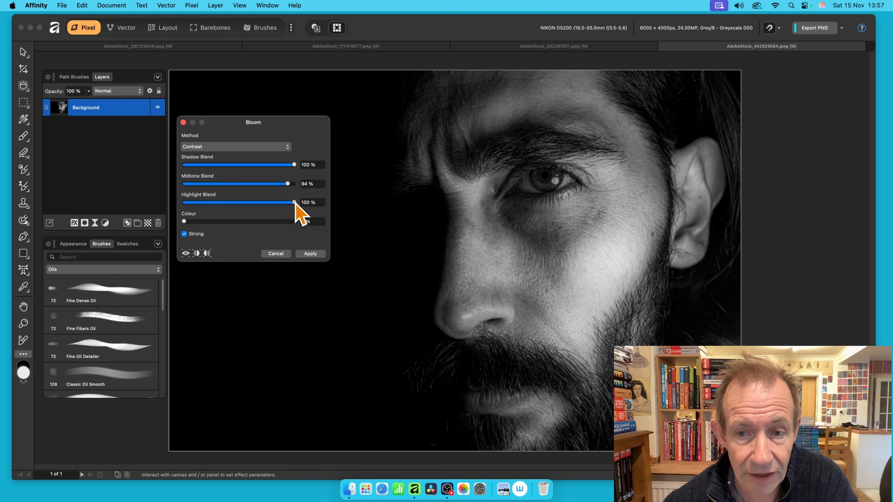
{"action": "left_click_drag", "start_coordinate": [295, 203], "coordinate": [325, 224]}
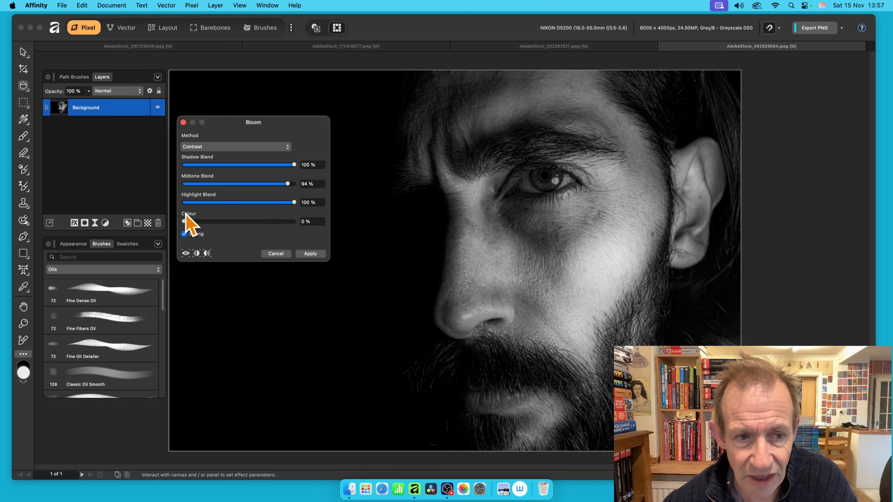
{"action": "left_click_drag", "start_coordinate": [186, 223], "coordinate": [145, 221]}
- Compare the Contrast-method Bloom with Strong on and off, leaving Strong off
{"action": "left_click", "coordinate": [190, 234]}
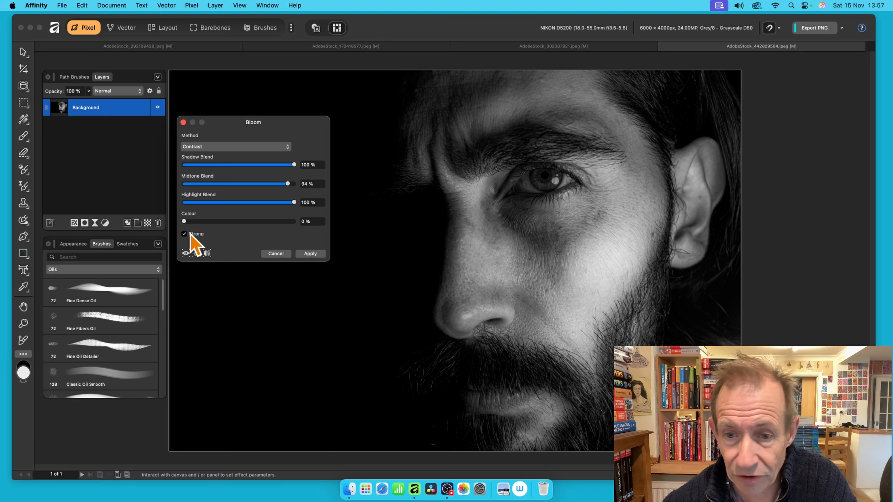
{"action": "left_click", "coordinate": [190, 234]}
{"action": "left_click", "coordinate": [190, 233]}
{"action": "left_click", "coordinate": [189, 234]}
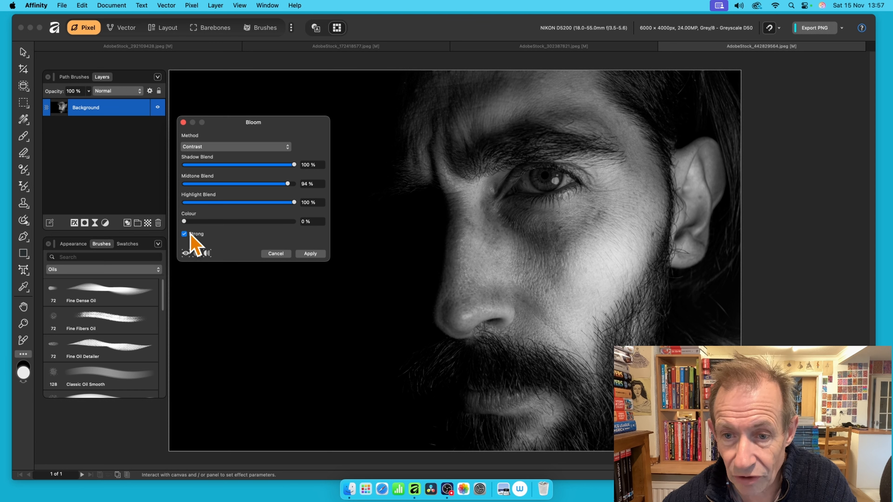
{"action": "left_click", "coordinate": [189, 233]}
{"action": "left_click", "coordinate": [190, 234]}
{"action": "left_click", "coordinate": [190, 234]}
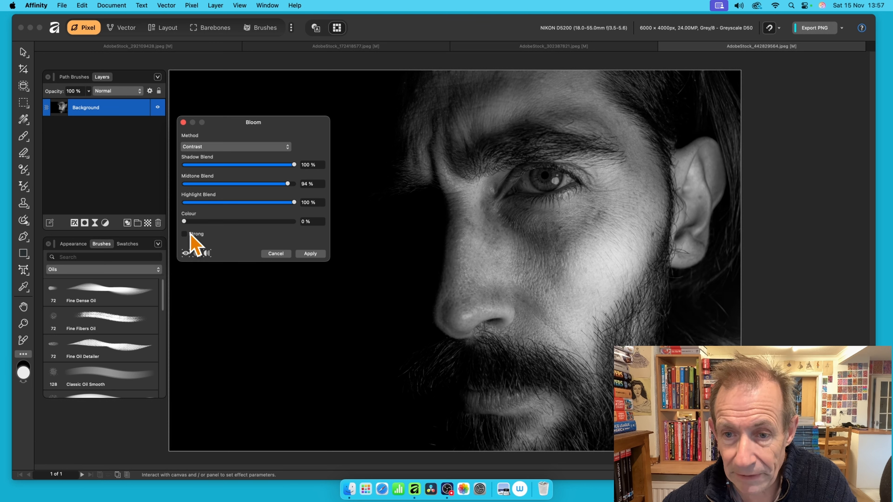
{"action": "left_click", "coordinate": [189, 233]}
{"action": "left_click", "coordinate": [190, 234]}
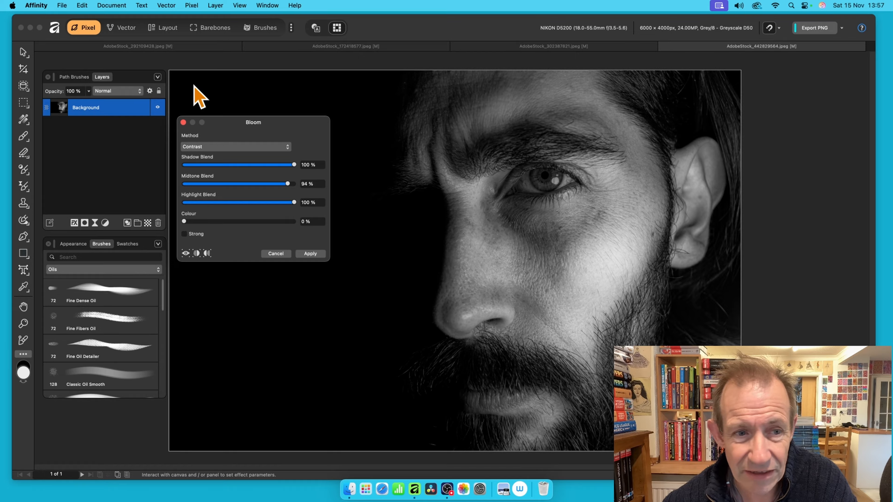
- Set the Bloom method to Bright, enable Strong and apply the filter to the greyscale portrait
{"action": "left_click", "coordinate": [232, 146]}
{"action": "left_click", "coordinate": [231, 157]}
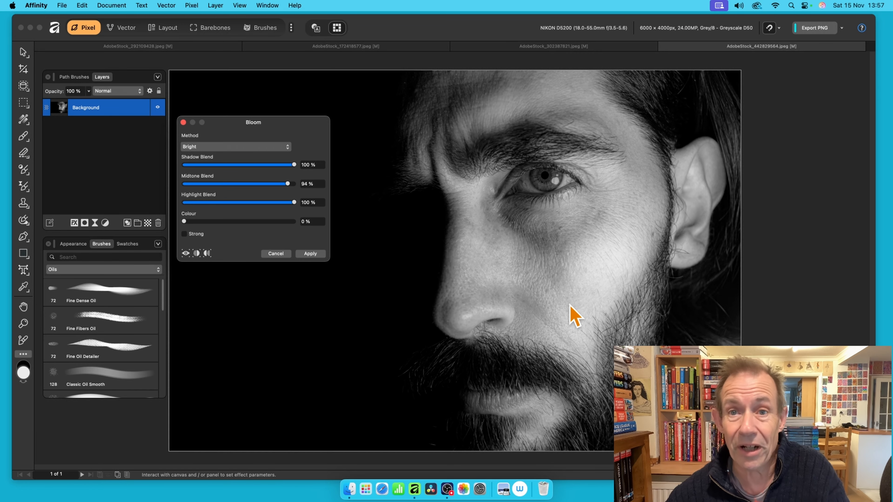
{"action": "left_click", "coordinate": [185, 234]}
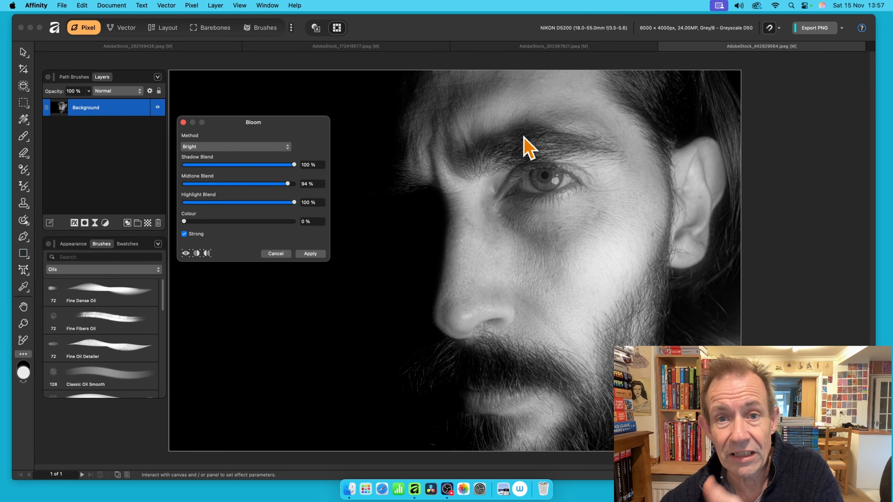
{"action": "left_click", "coordinate": [311, 254]}
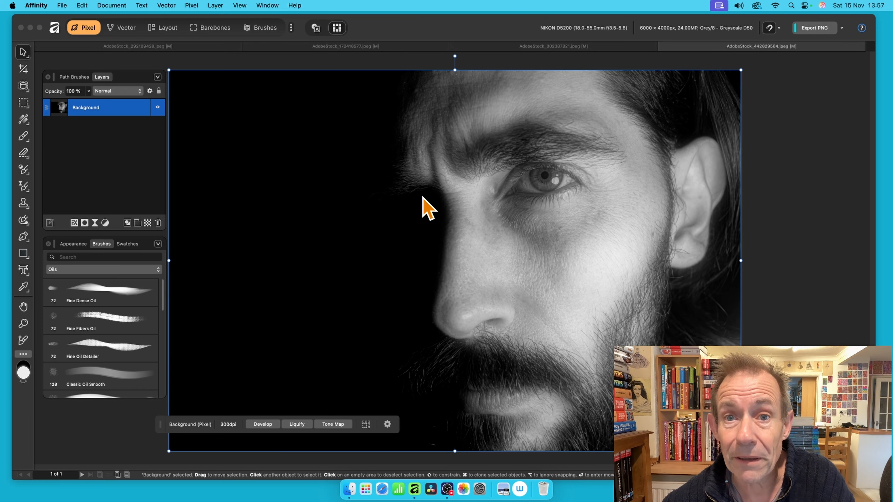
- Reopen the destructive Bloom blur filter on the greyscale portrait's Background layer and move its settings beside the face
{"action": "left_click", "coordinate": [192, 6]}
{"action": "left_click", "coordinate": [197, 21]}
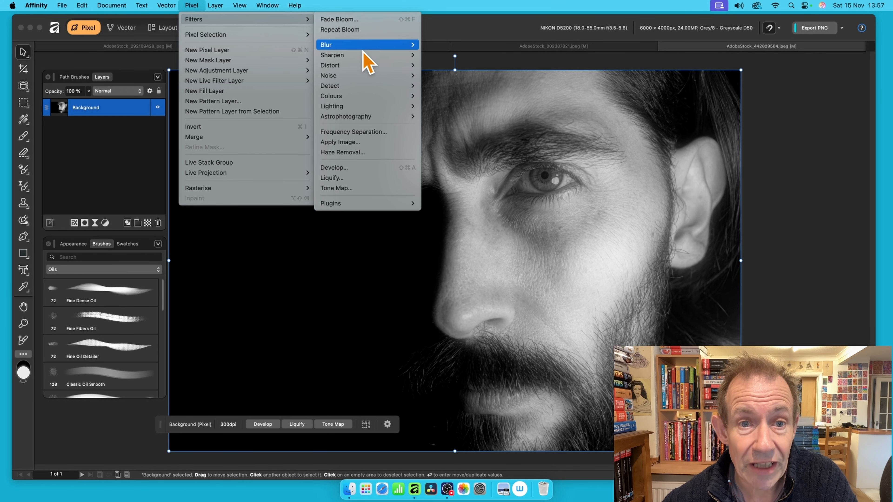
{"action": "mouse_move", "coordinate": [349, 46]}
{"action": "left_click", "coordinate": [451, 77]}
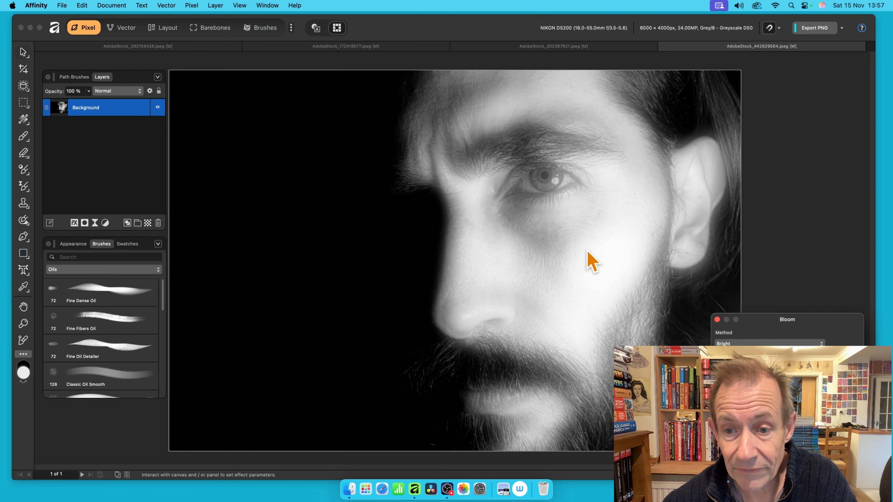
{"action": "left_click_drag", "start_coordinate": [782, 322], "coordinate": [290, 146]}
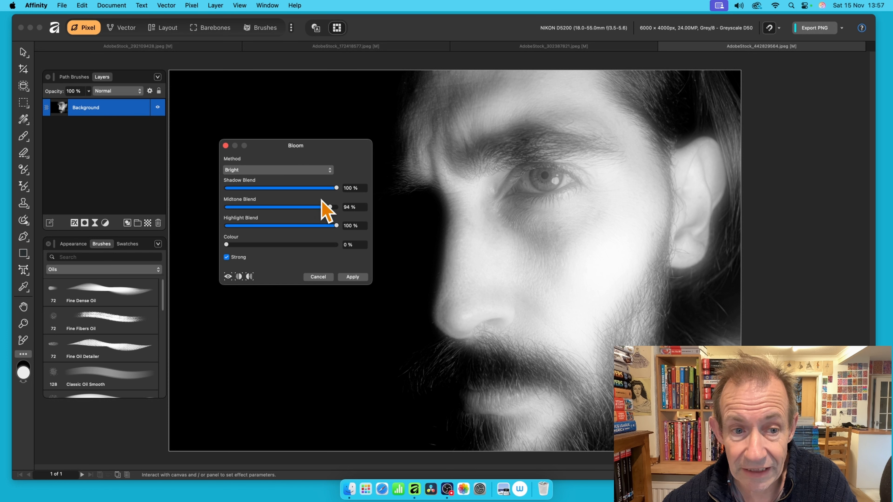
- Set Midtone Blend to 55% with Shadow and Highlight Blend at 100% and Colour 0%, and compare Strong on and off, leaving it on
{"action": "left_click_drag", "start_coordinate": [334, 188], "coordinate": [355, 212]}
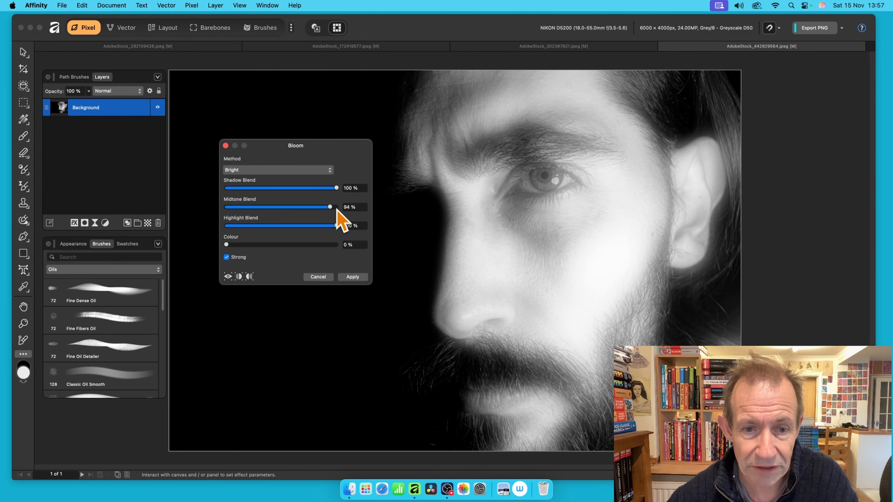
{"action": "left_click_drag", "start_coordinate": [335, 210], "coordinate": [286, 230]}
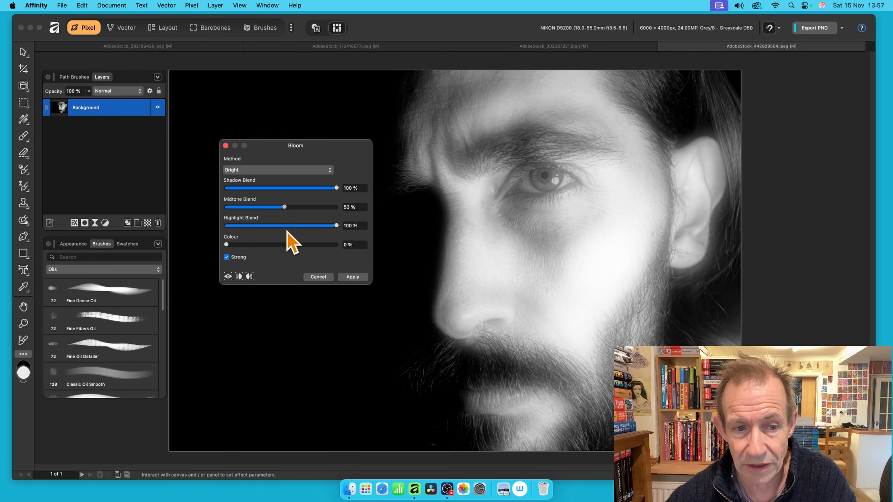
{"action": "left_click", "coordinate": [227, 257]}
{"action": "left_click", "coordinate": [227, 257]}
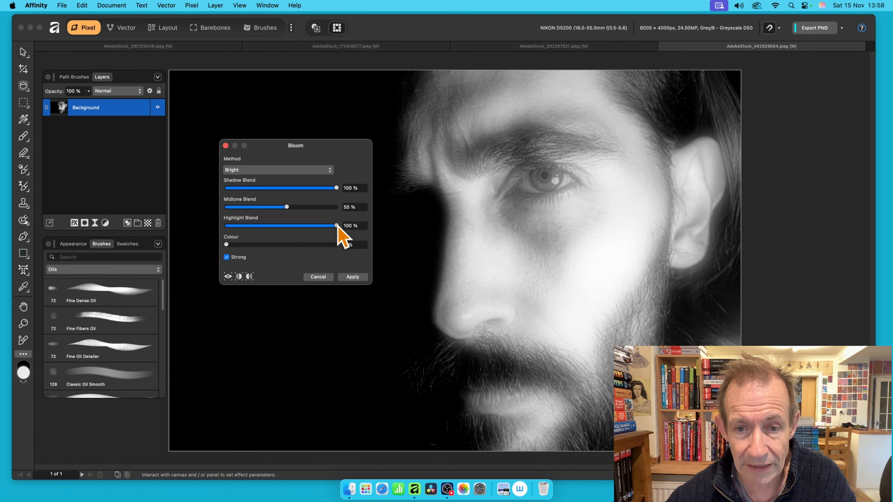
{"action": "left_click_drag", "start_coordinate": [336, 226], "coordinate": [379, 259]}
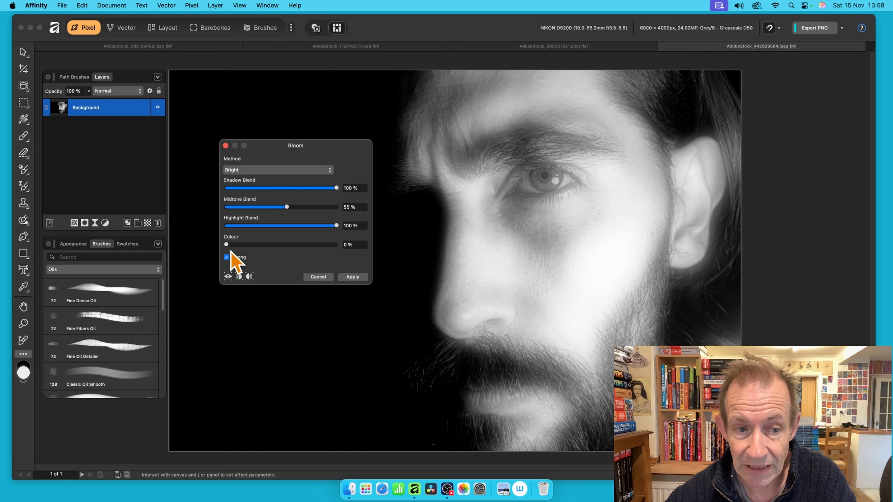
{"action": "mouse_move", "coordinate": [232, 246]}
{"action": "left_mouse_down"}
{"action": "mouse_move", "coordinate": [366, 250]}
{"action": "mouse_move", "coordinate": [219, 247]}
{"action": "left_mouse_up"}
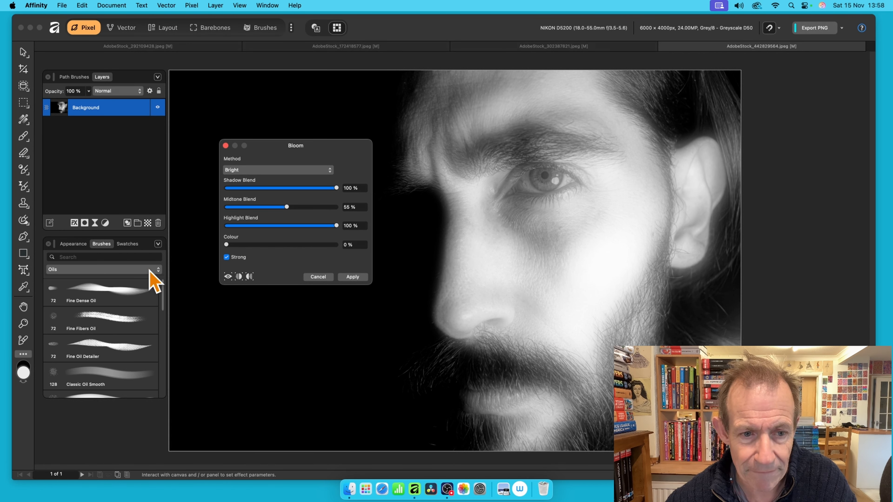
{"action": "left_click", "coordinate": [227, 257]}
{"action": "left_click", "coordinate": [226, 258]}
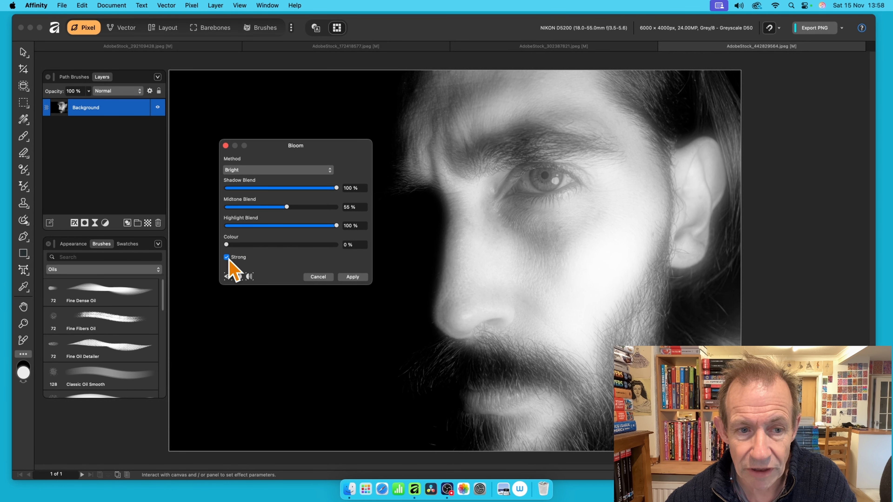
- Compare the Contrast and Bright Bloom methods, then apply the filter with Bright and Strong to the greyscale portrait
{"action": "left_click", "coordinate": [250, 169]}
{"action": "left_click", "coordinate": [258, 162]}
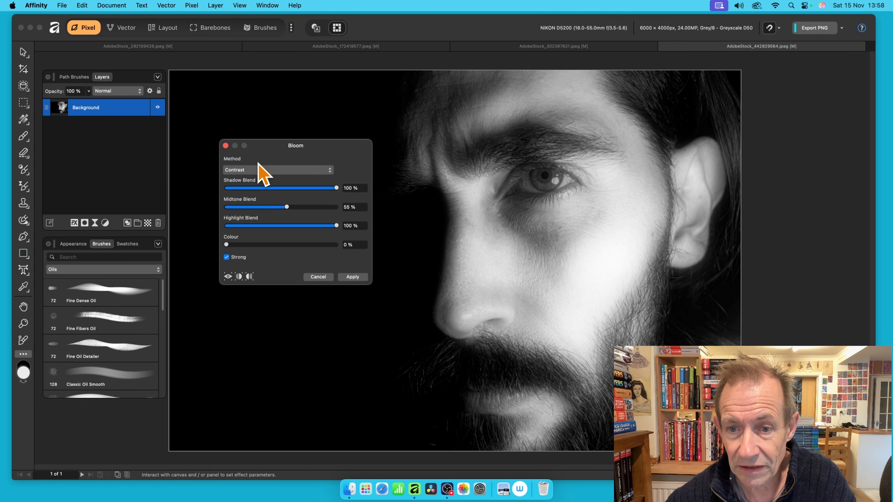
{"action": "left_click", "coordinate": [258, 170]}
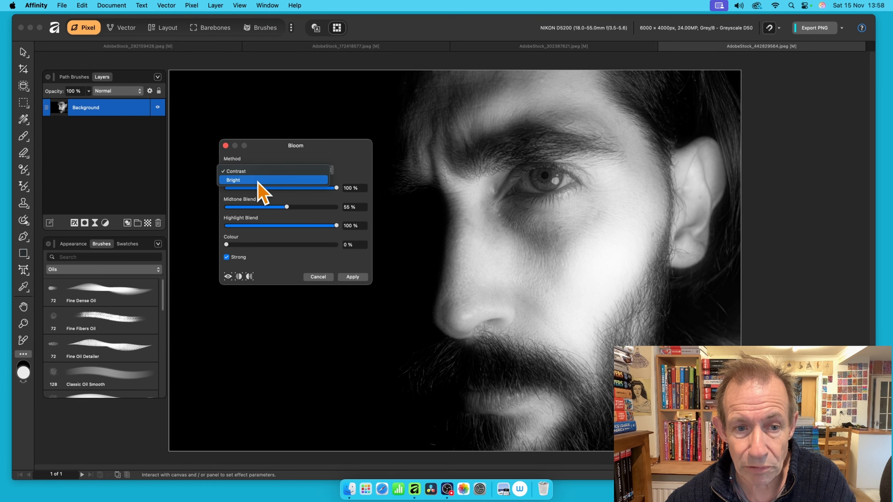
{"action": "left_click", "coordinate": [257, 181]}
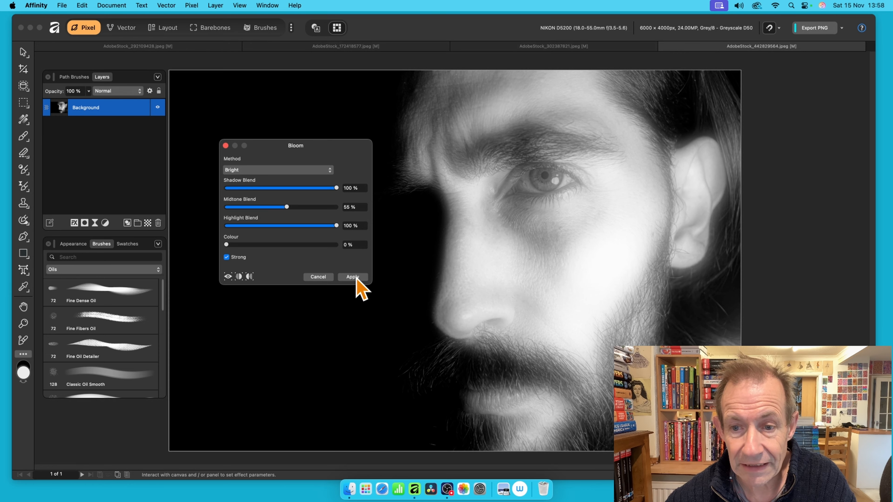
{"action": "left_click", "coordinate": [356, 277]}
- Repeat the last Bloom filter on the greyscale portrait with the same settings
{"action": "left_click", "coordinate": [192, 5]}
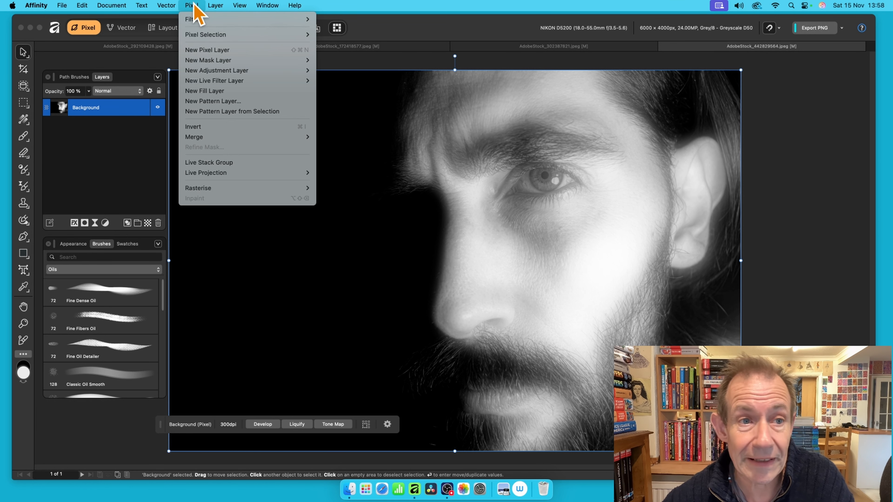
{"action": "mouse_move", "coordinate": [195, 19]}
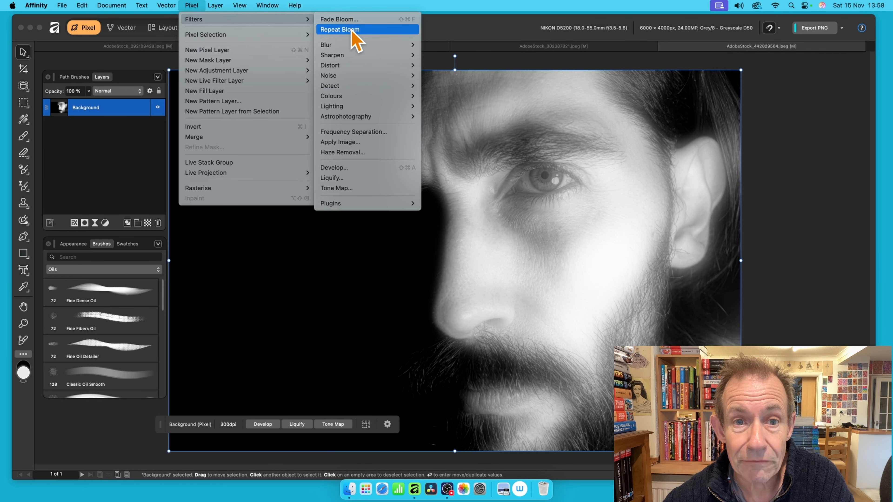
{"action": "left_click", "coordinate": [353, 31]}
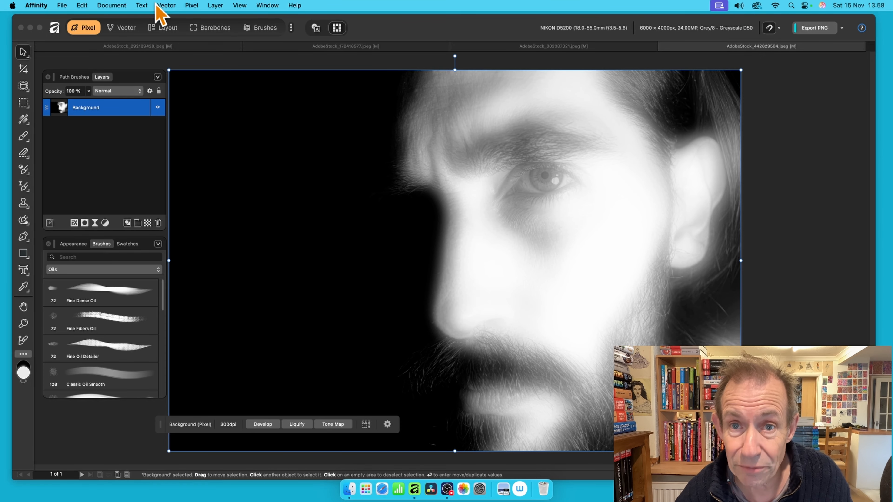
- Switch to AdobeStock_292109428.jpeg and start an Image Trace of its Background layer with Edge Threshold 91%
{"action": "left_click", "coordinate": [173, 50]}
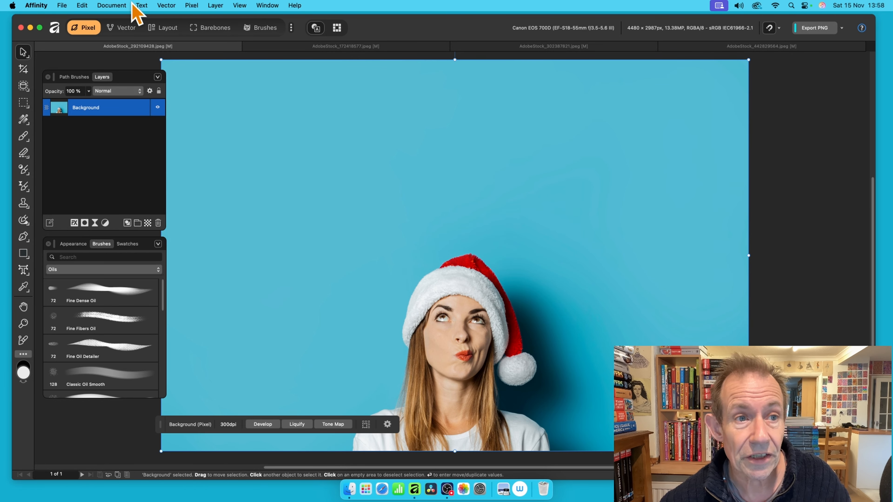
{"action": "left_click", "coordinate": [175, 5]}
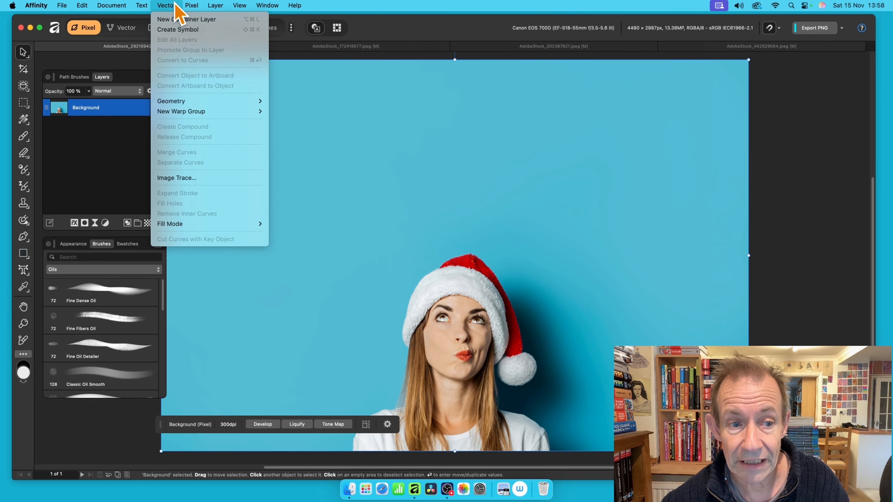
{"action": "left_click", "coordinate": [189, 179]}
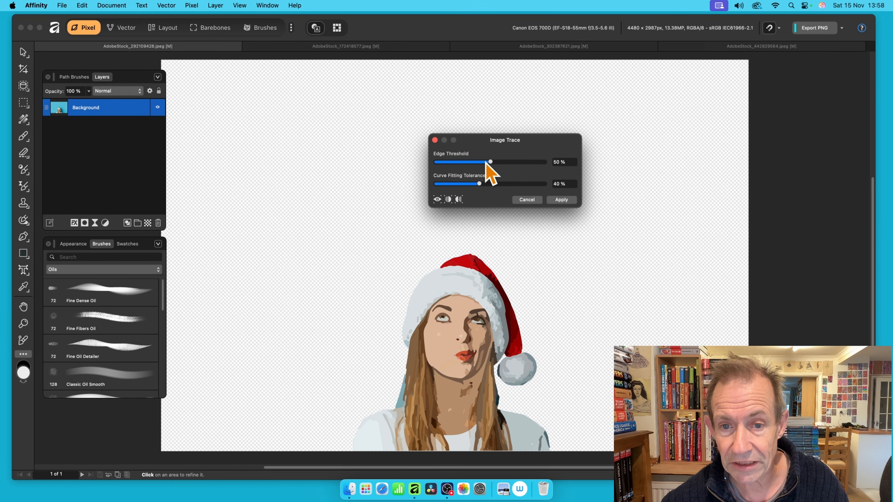
{"action": "left_click_drag", "start_coordinate": [486, 163], "coordinate": [439, 163]}
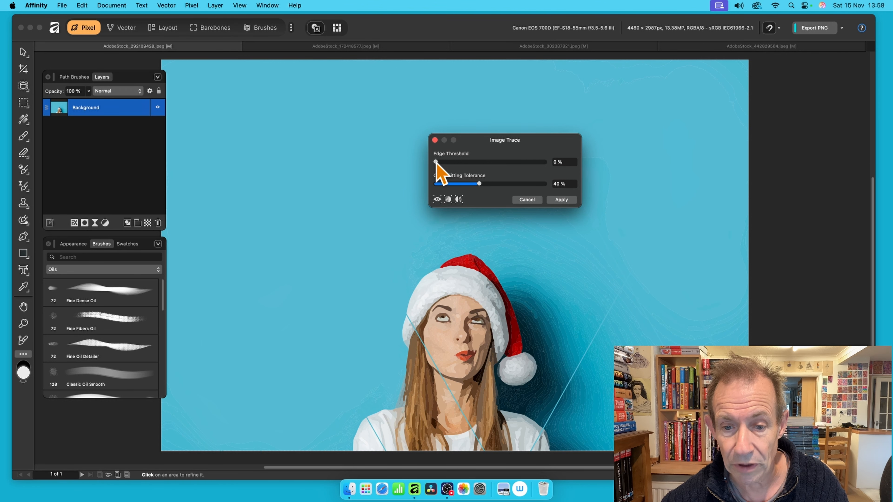
{"action": "left_click_drag", "start_coordinate": [437, 162], "coordinate": [507, 164]}
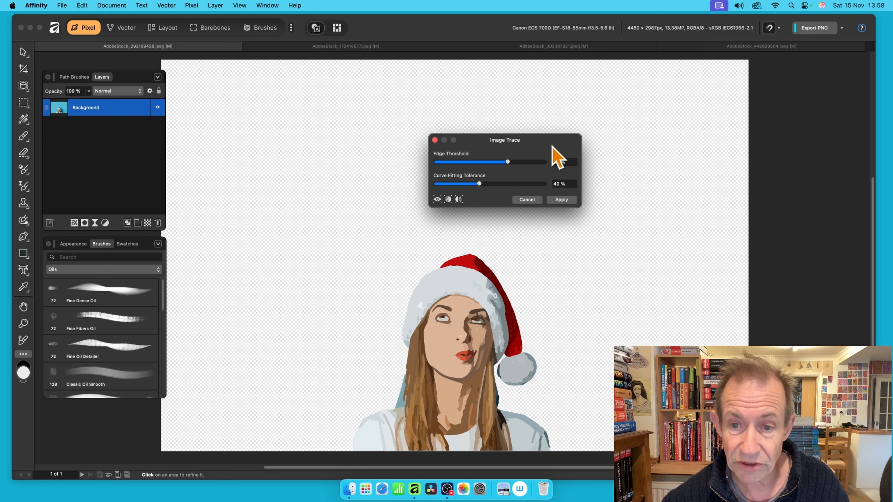
{"action": "left_click_drag", "start_coordinate": [512, 164], "coordinate": [569, 165]}
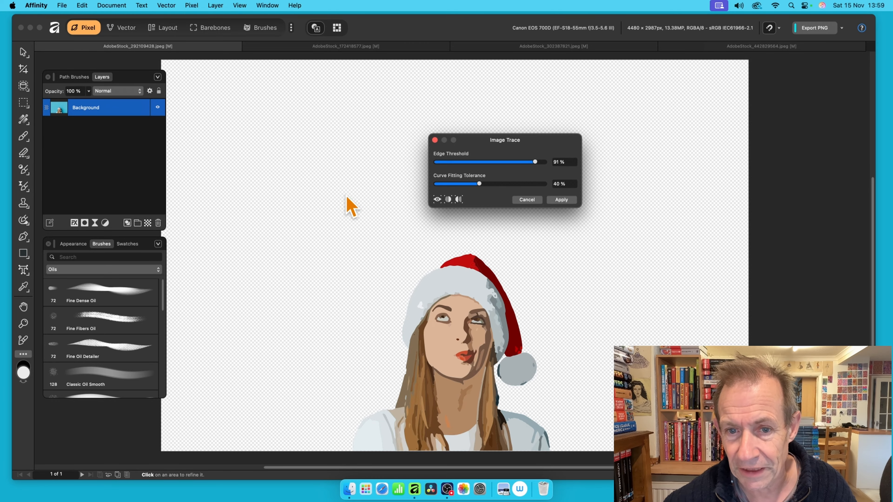
- Try a Curve Fitting Tolerance of 100%, then set it to 14% and apply the image trace
{"action": "left_click_drag", "start_coordinate": [478, 183], "coordinate": [542, 184]}
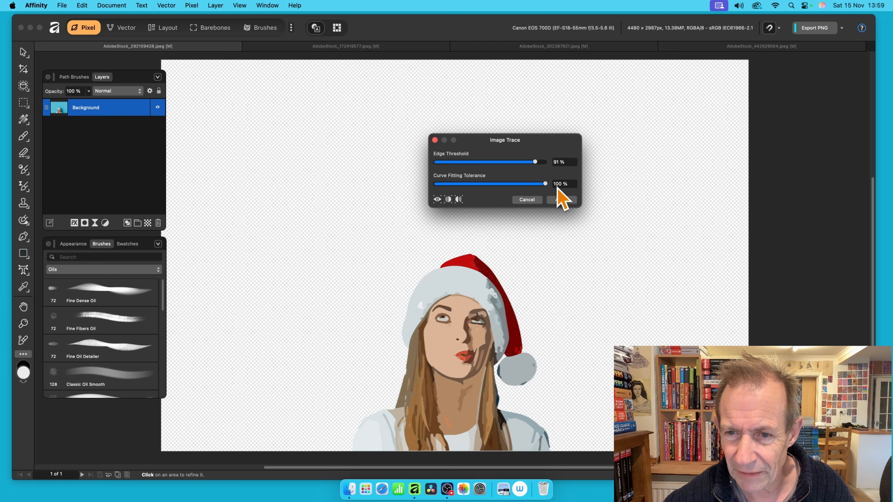
{"action": "left_click", "coordinate": [451, 183]}
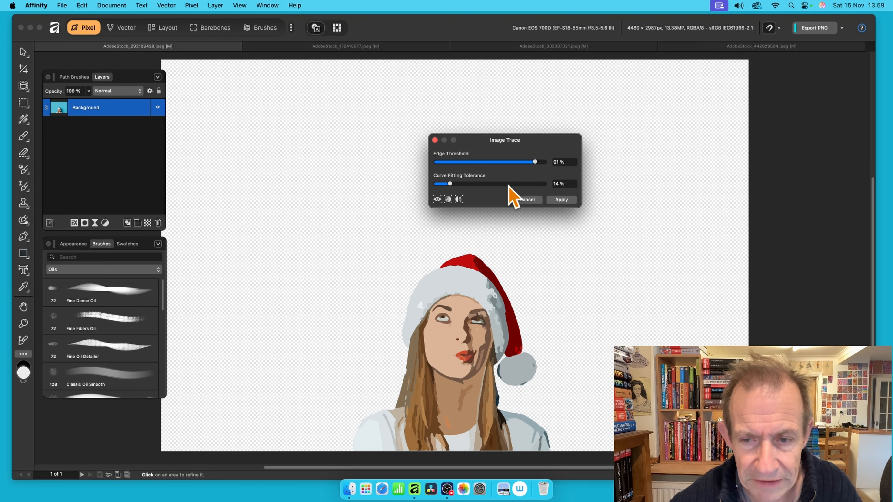
{"action": "left_click", "coordinate": [561, 200]}
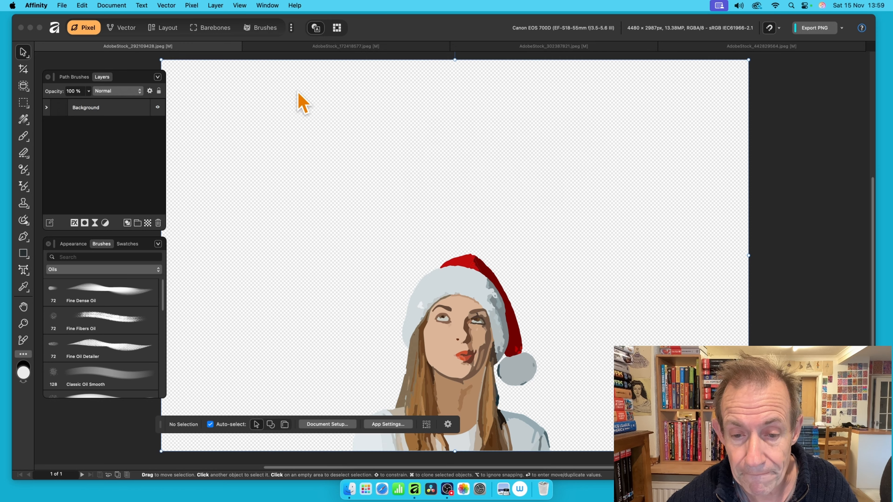
- Expand the traced Background group to examine its individual curves, then select the whole group again
{"action": "left_click", "coordinate": [94, 110]}
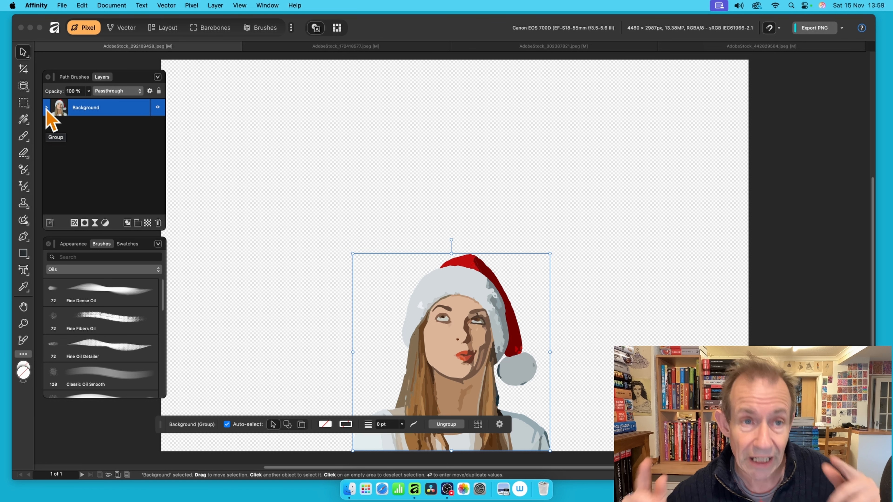
{"action": "left_click", "coordinate": [196, 7]}
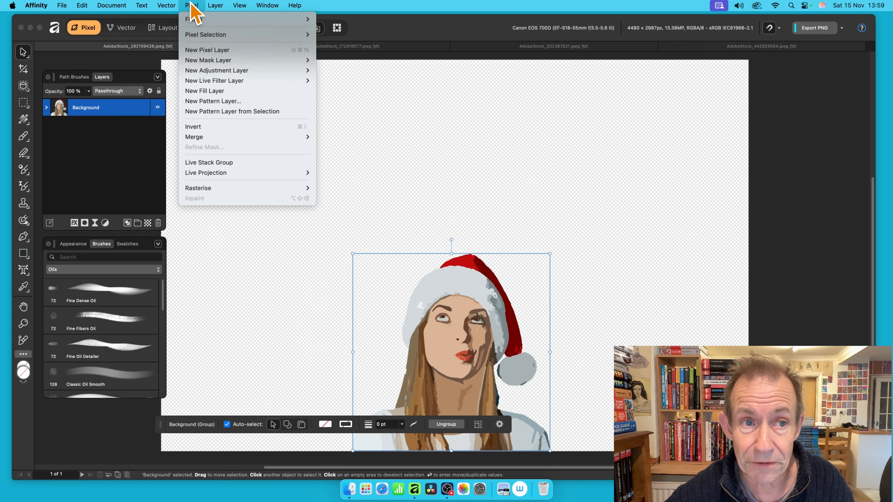
{"action": "mouse_move", "coordinate": [202, 20]}
{"action": "mouse_move", "coordinate": [337, 45]}
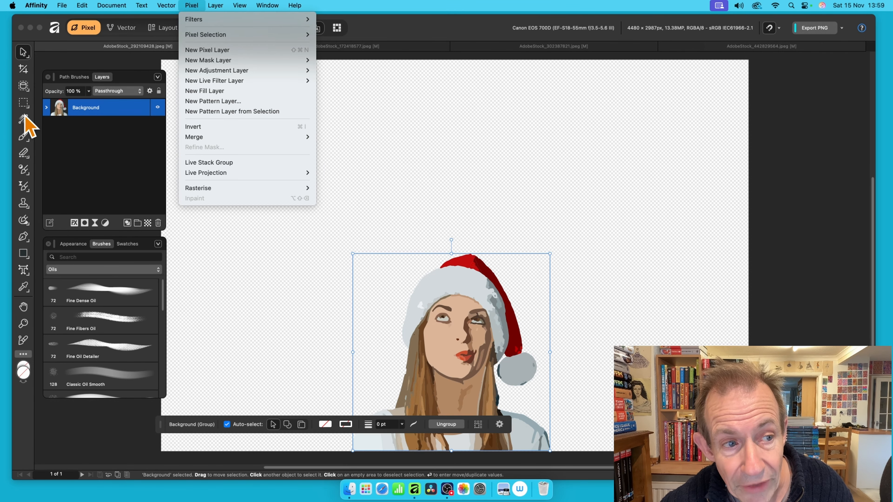
{"action": "left_click", "coordinate": [48, 110]}
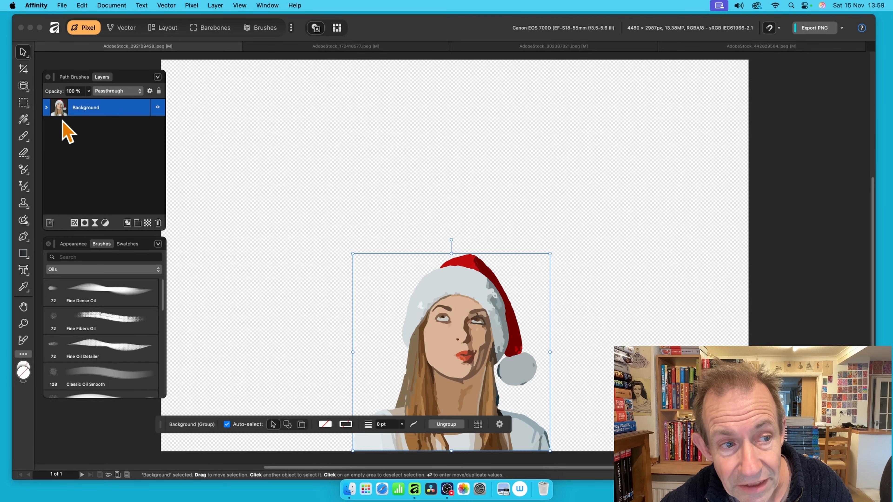
{"action": "left_click", "coordinate": [47, 108]}
{"action": "left_click", "coordinate": [107, 125]}
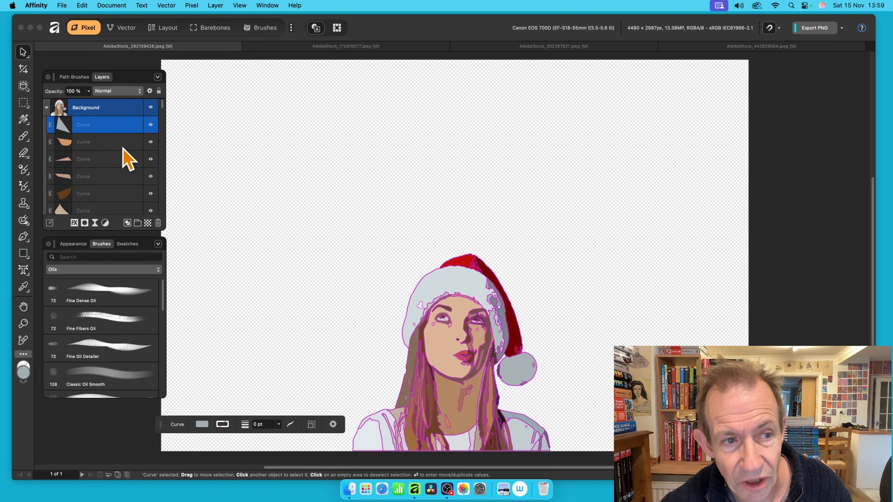
{"action": "left_click", "coordinate": [109, 106]}
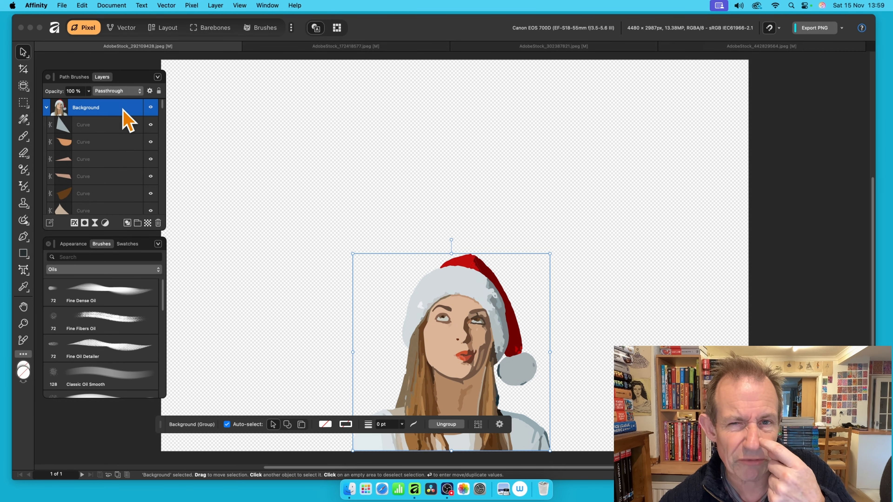
{"action": "left_click", "coordinate": [191, 5]}
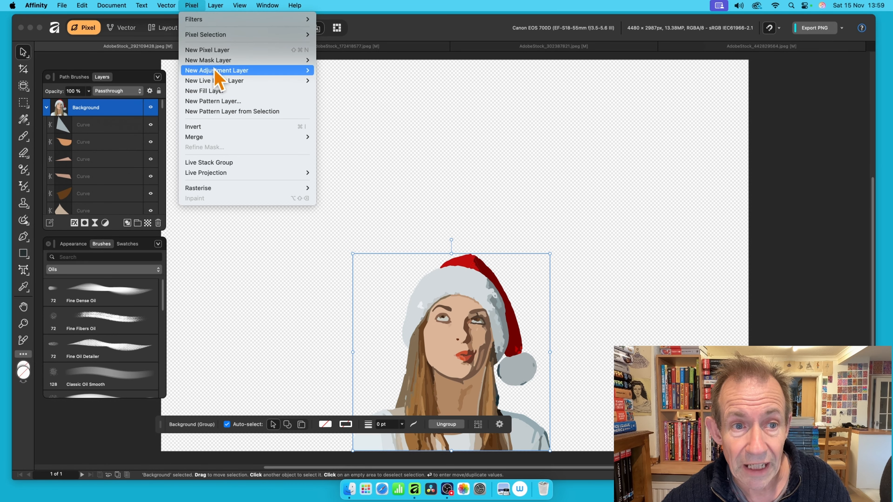
{"action": "mouse_move", "coordinate": [222, 81]}
{"action": "mouse_move", "coordinate": [323, 84]}
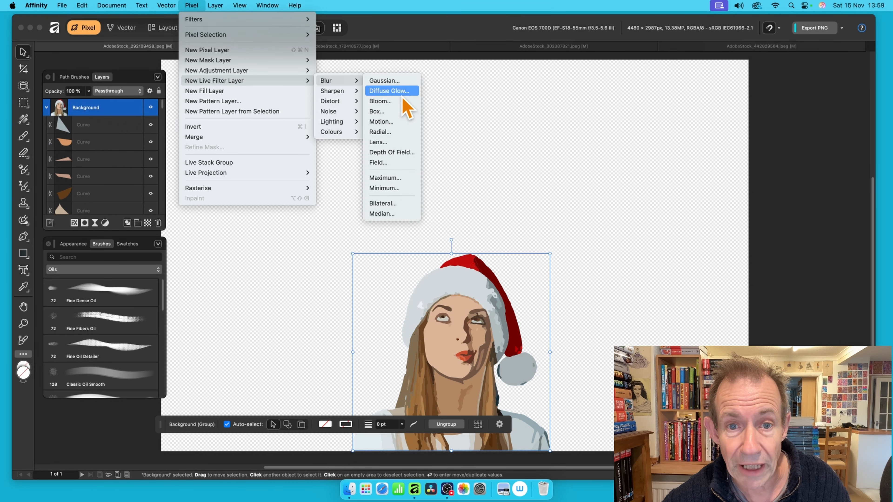
{"action": "left_click", "coordinate": [314, 319]}
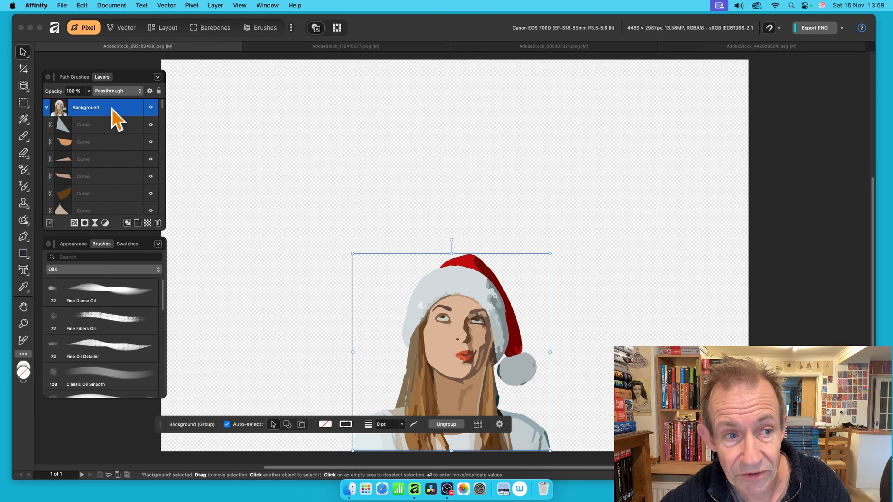
- Open the destructive Bloom blur filter on the traced Background group of the woman in the Santa hat
{"action": "left_click", "coordinate": [196, 6]}
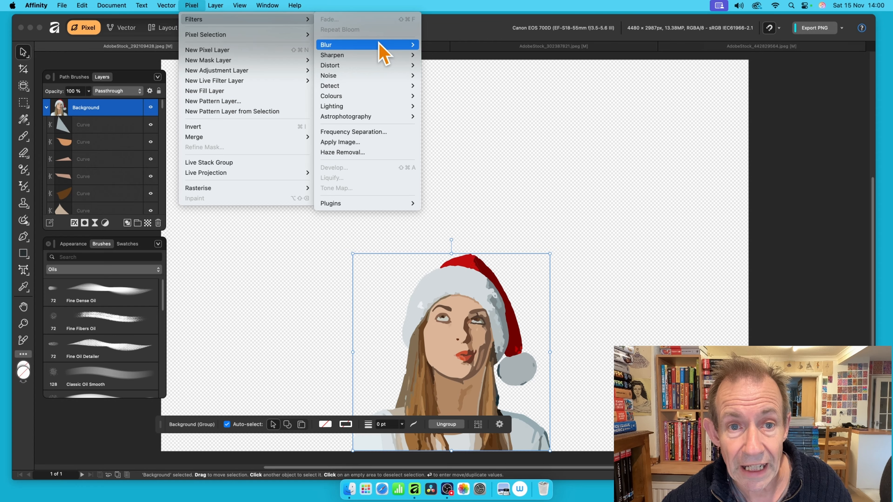
{"action": "mouse_move", "coordinate": [385, 45]}
{"action": "left_click", "coordinate": [443, 76]}
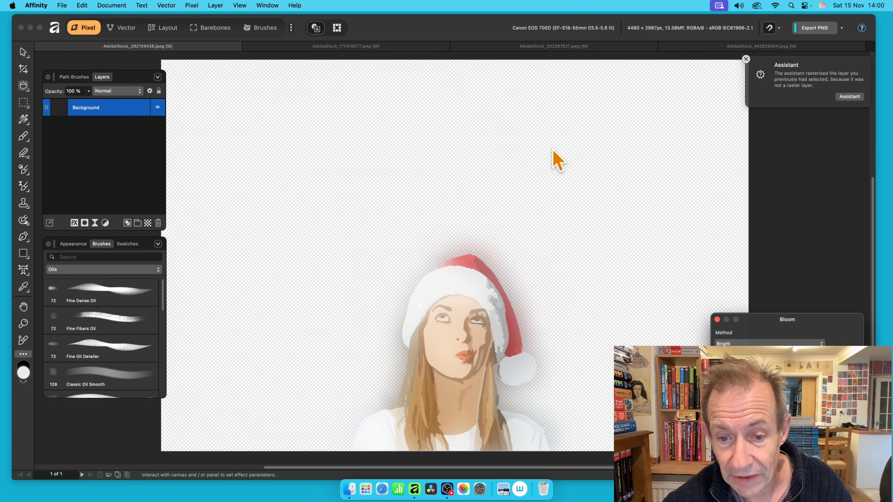
- Set the Bloom's Colour to 100%, compare it with and without Strong, and apply it with Strong enabled
{"action": "left_click_drag", "start_coordinate": [764, 317], "coordinate": [558, 94]}
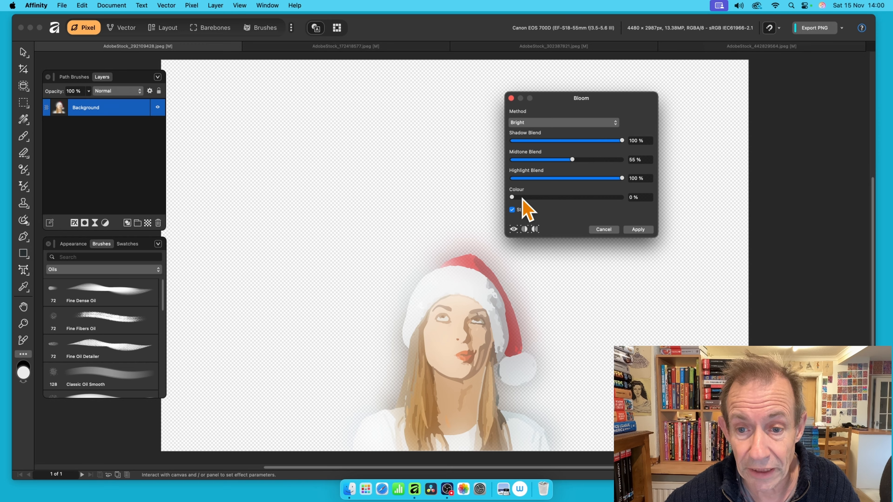
{"action": "left_click_drag", "start_coordinate": [521, 198], "coordinate": [441, 203]}
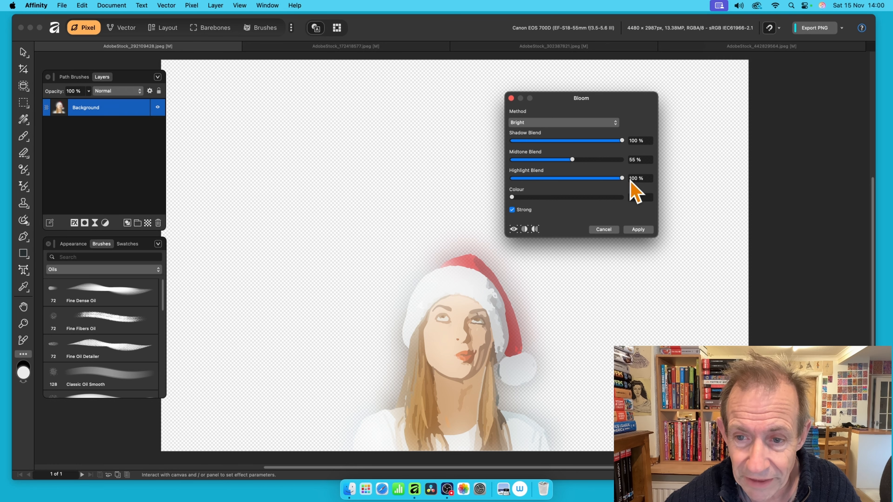
{"action": "left_click_drag", "start_coordinate": [523, 203], "coordinate": [682, 202]}
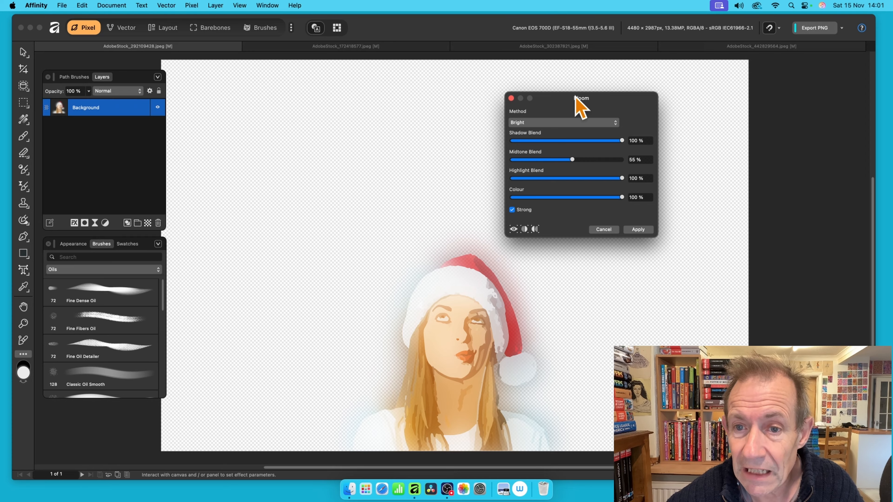
{"action": "left_click", "coordinate": [513, 210]}
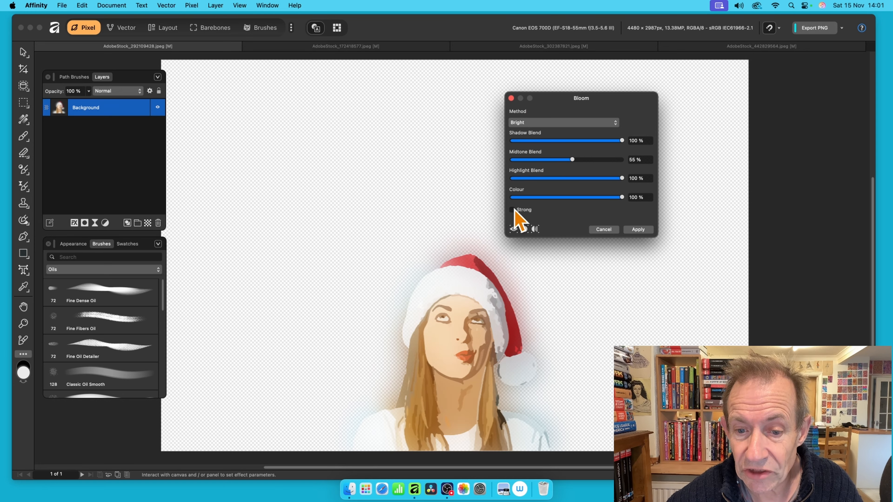
{"action": "left_click", "coordinate": [512, 210]}
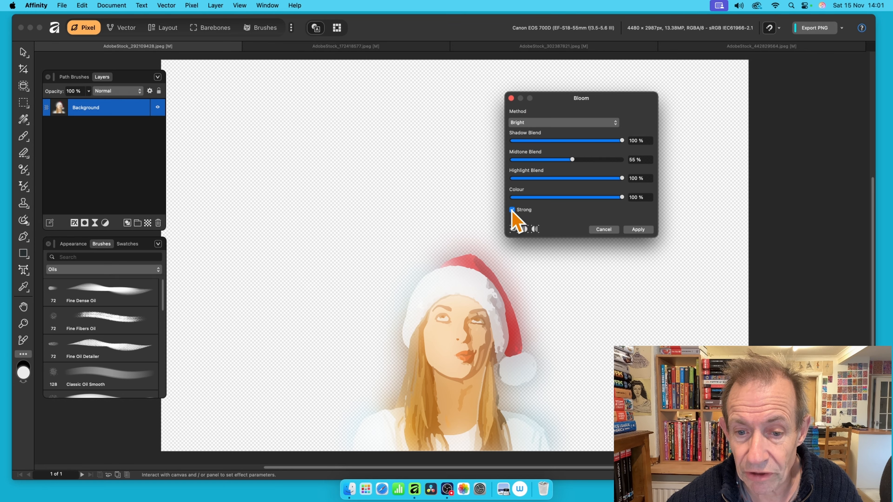
{"action": "left_click", "coordinate": [638, 229]}
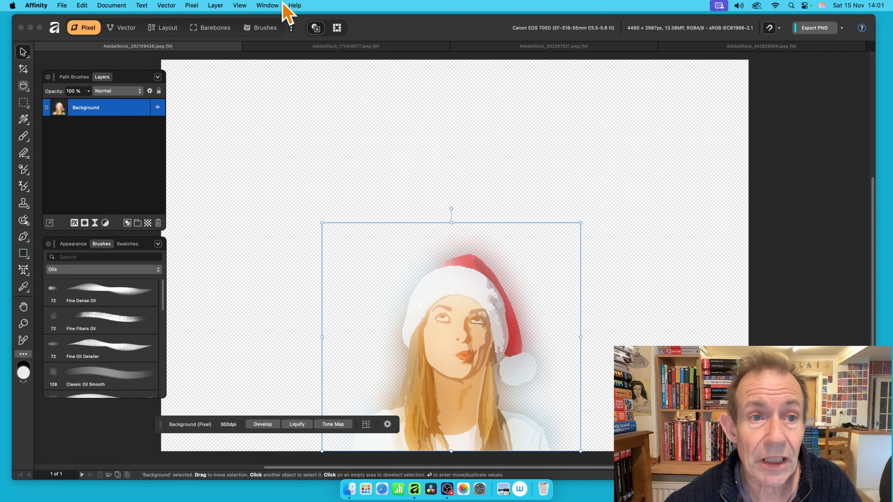
- Repeat the Bloom on the rasterised Background layer and place three overlapping duplicates of the woman around the canvas
{"action": "left_click", "coordinate": [191, 4]}
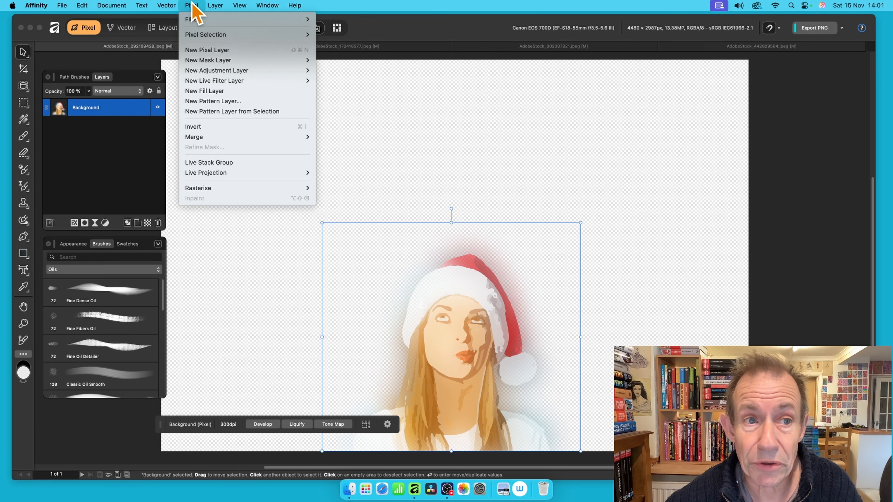
{"action": "mouse_move", "coordinate": [197, 20]}
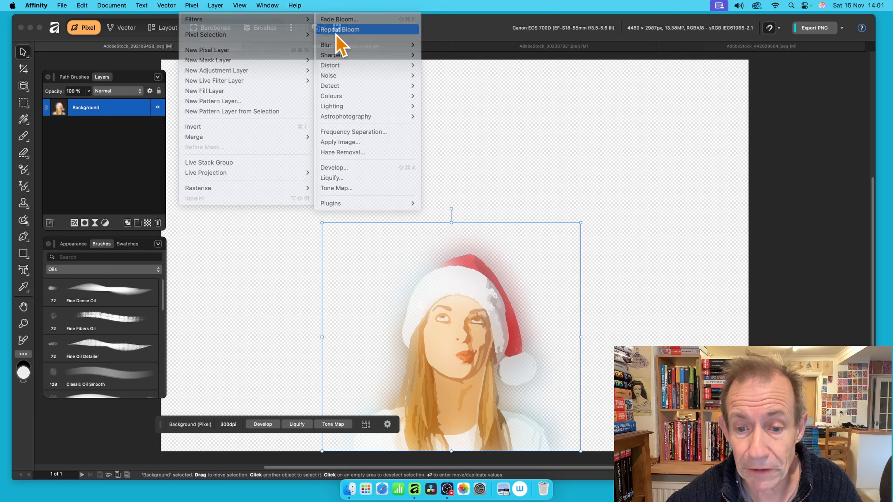
{"action": "left_click", "coordinate": [338, 30]}
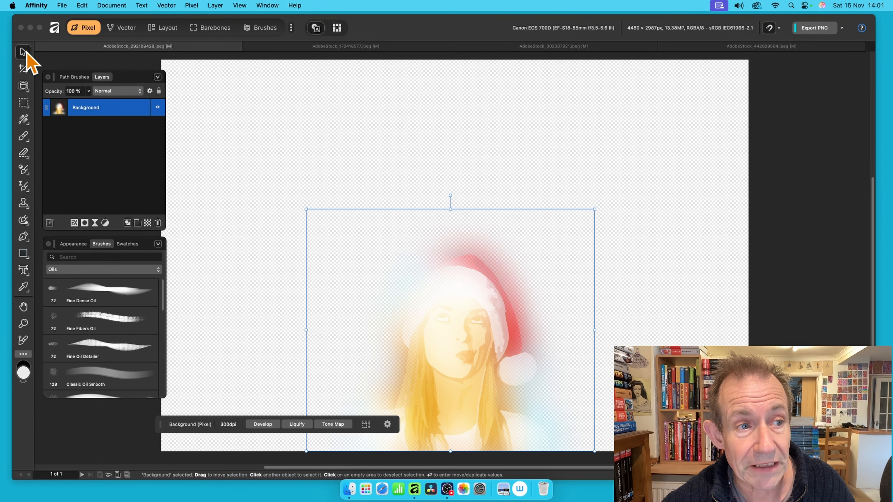
{"action": "mouse_move", "coordinate": [484, 282]}
{"action": "left_mouse_down"}
{"action": "mouse_move", "coordinate": [403, 219]}
{"action": "mouse_move", "coordinate": [473, 302]}
{"action": "mouse_move", "coordinate": [542, 220]}
{"action": "mouse_move", "coordinate": [592, 269]}
{"action": "mouse_move", "coordinate": [629, 334]}
{"action": "mouse_move", "coordinate": [623, 319]}
{"action": "left_mouse_up"}
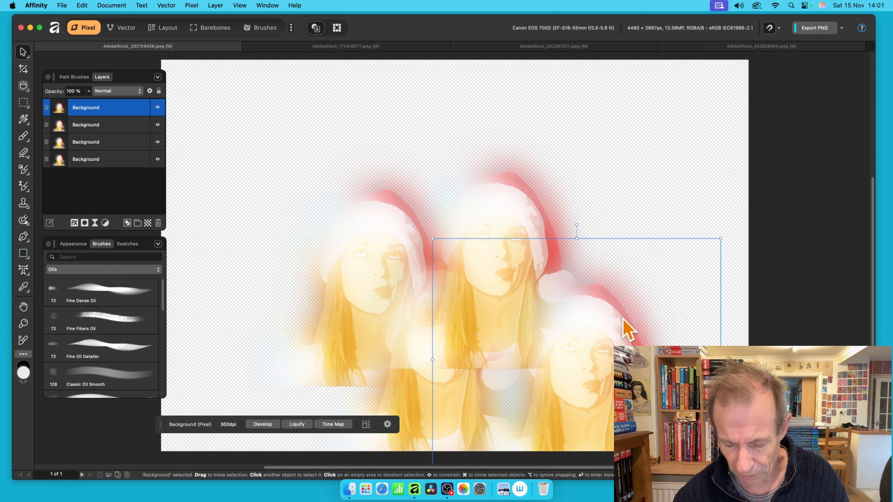
- Undo the duplicates, the Bloom applications and the image trace to return to the original Santa hat photo
{"action": "key", "text": "super+z"}
{"action": "key", "text": "super+z"}
{"action": "key", "text": "super+z"}
{"action": "key", "text": "super+z"}
{"action": "key", "text": "super+z"}
{"action": "key", "text": "super+z"}
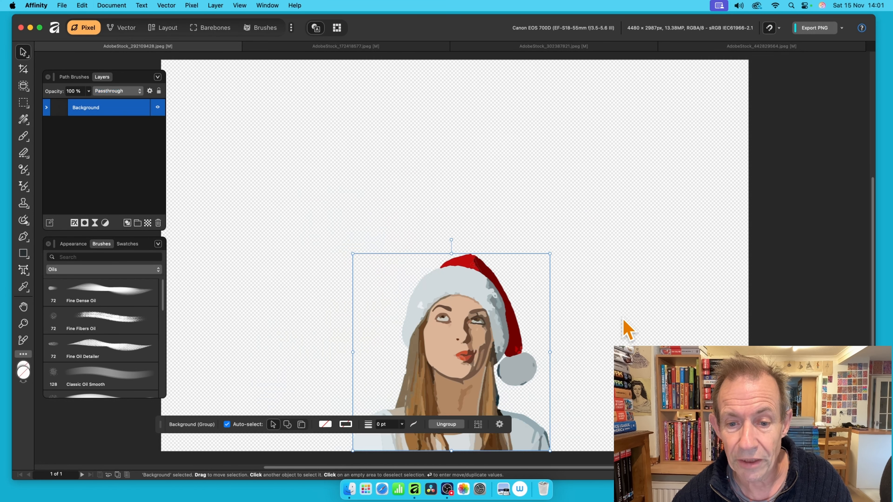
{"action": "key", "text": "super+z"}
{"action": "key", "text": "super+z"}
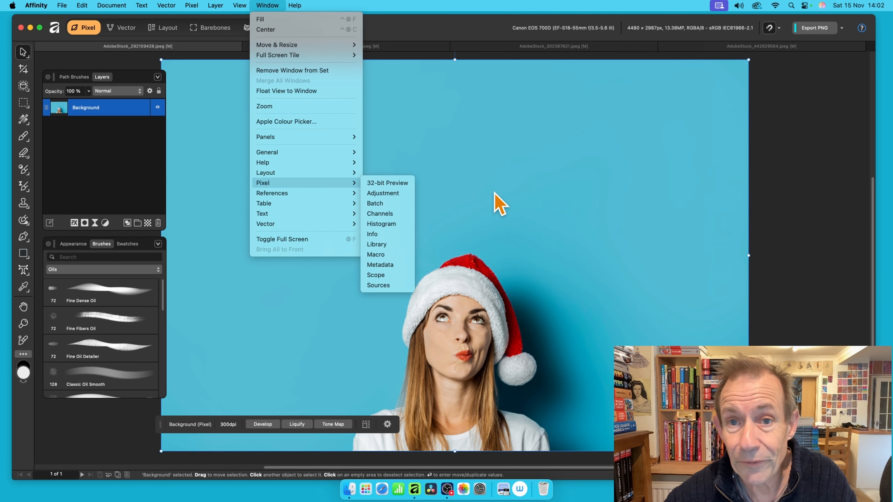
- Show the Channels panel, float it beside the Layers panel, and close the Appearance, Brushes and Swatches group
{"action": "mouse_move", "coordinate": [310, 154]}
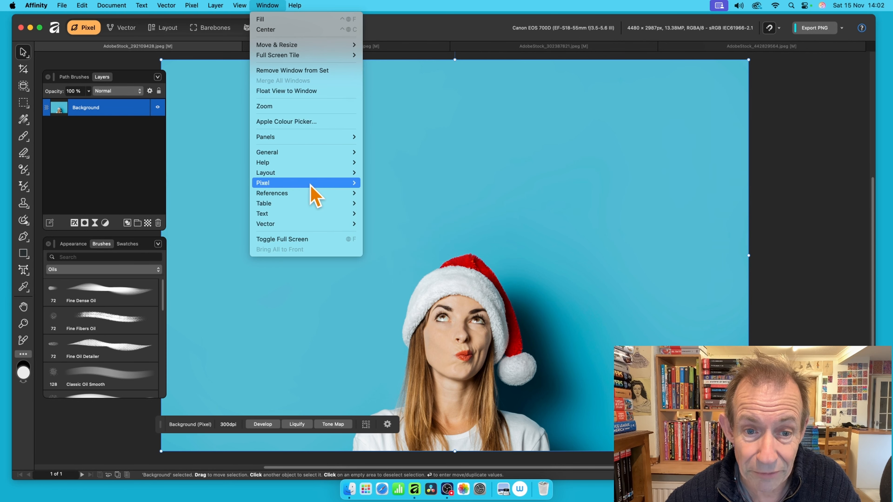
{"action": "mouse_move", "coordinate": [303, 183]}
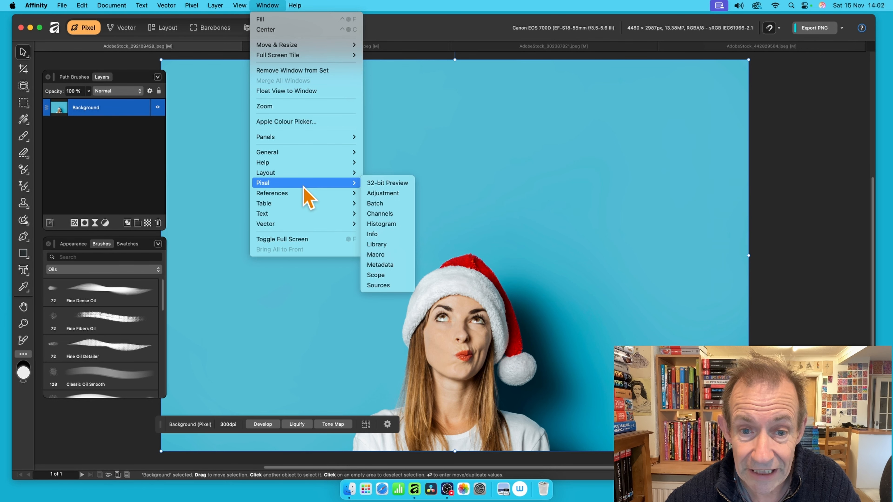
{"action": "left_click", "coordinate": [387, 213]}
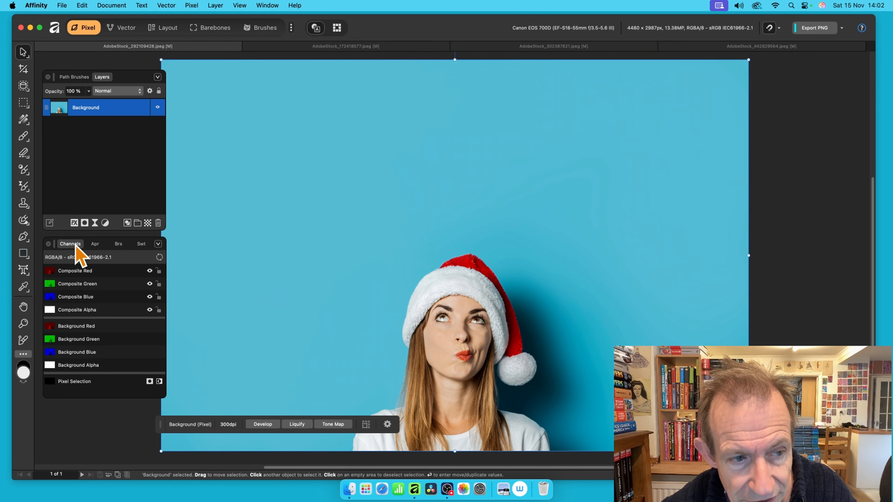
{"action": "mouse_move", "coordinate": [75, 248]}
{"action": "left_mouse_down"}
{"action": "mouse_move", "coordinate": [185, 237]}
{"action": "mouse_move", "coordinate": [254, 123]}
{"action": "mouse_move", "coordinate": [248, 111]}
{"action": "left_mouse_up"}
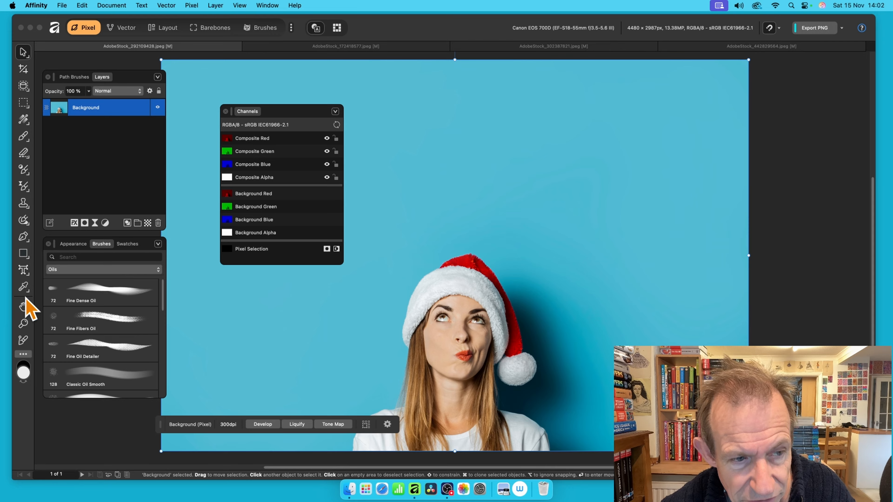
{"action": "left_click", "coordinate": [48, 245]}
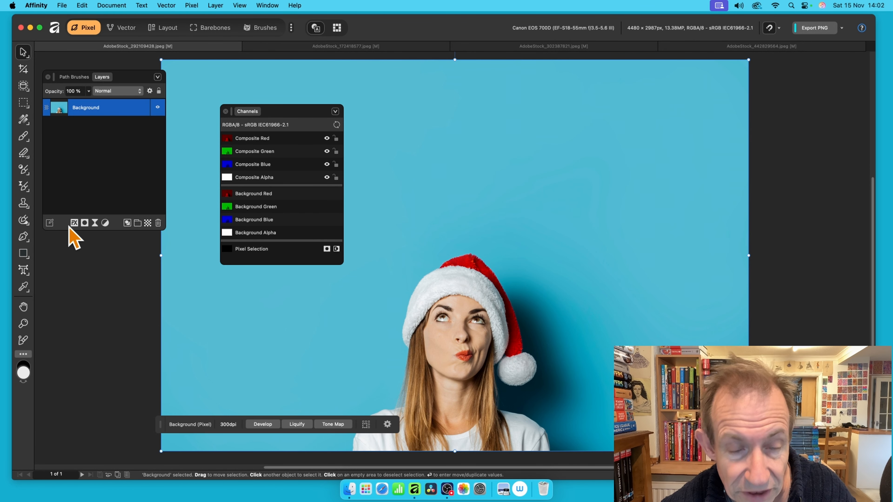
{"action": "left_click_drag", "start_coordinate": [250, 109], "coordinate": [228, 90]}
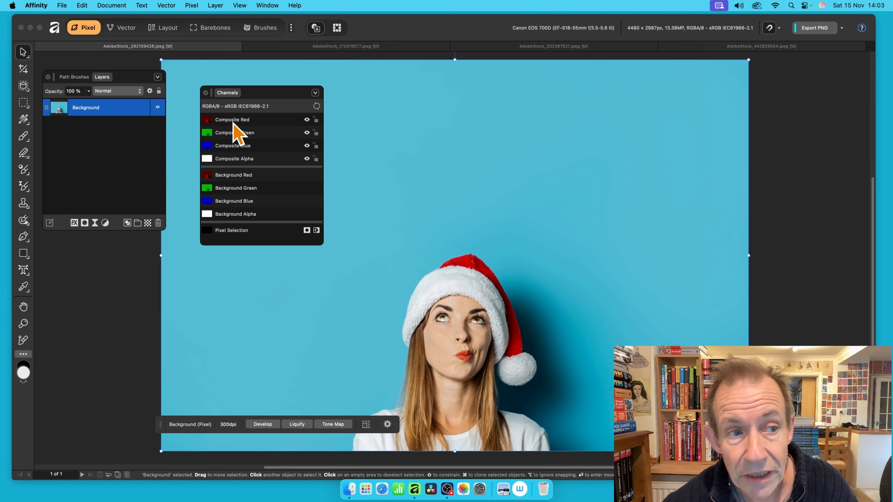
- Isolate the Composite Red channel and apply a Bright Bloom to it with Shadow Blend 100% and Strong enabled
{"action": "left_click", "coordinate": [268, 120], "text": "alt"}
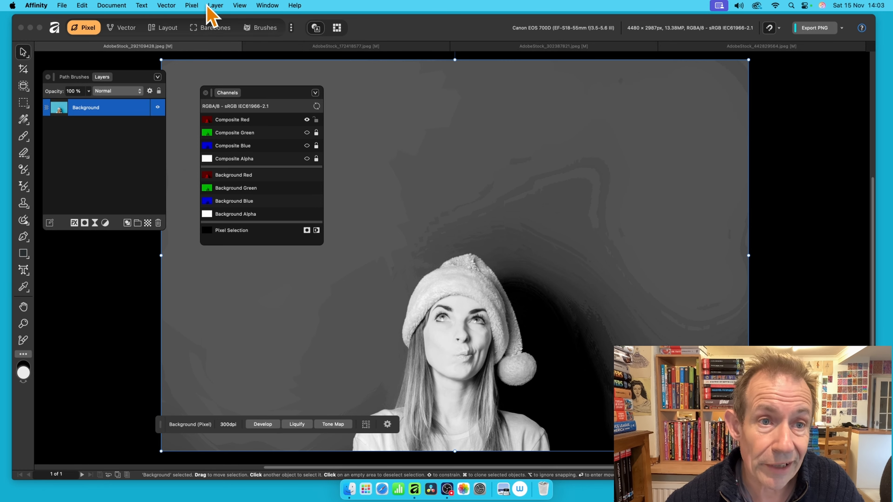
{"action": "left_click", "coordinate": [197, 6]}
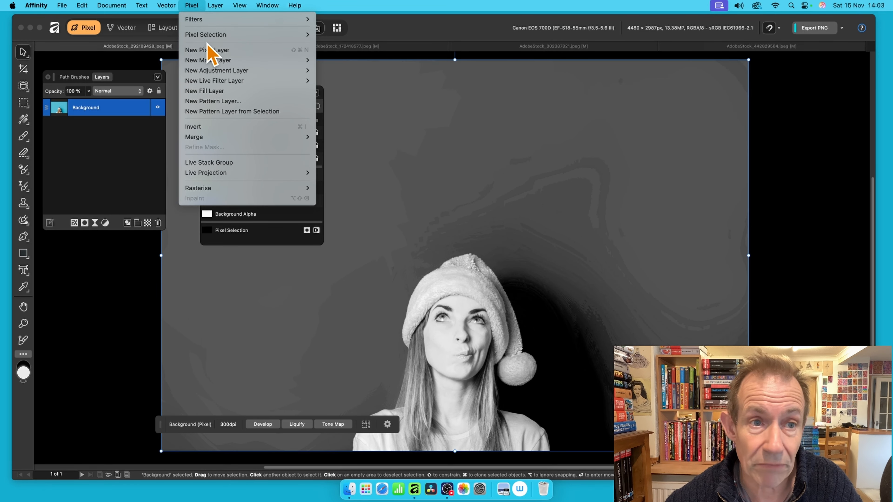
{"action": "mouse_move", "coordinate": [225, 21]}
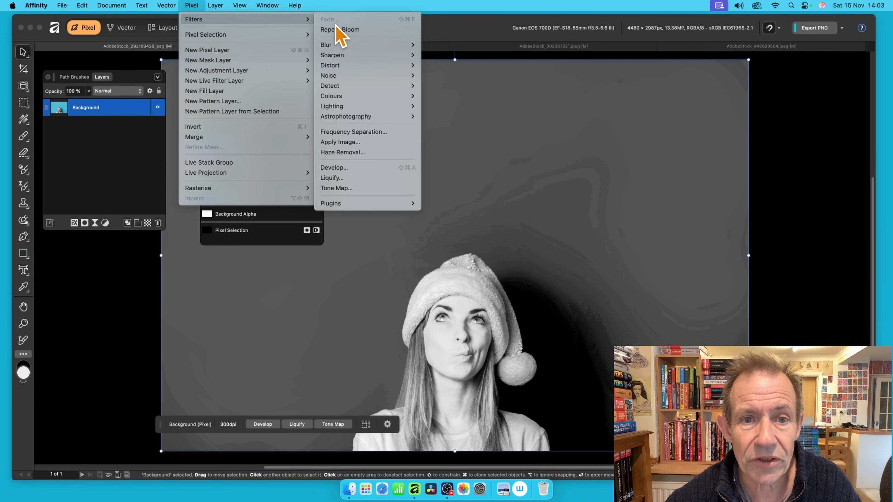
{"action": "mouse_move", "coordinate": [335, 46]}
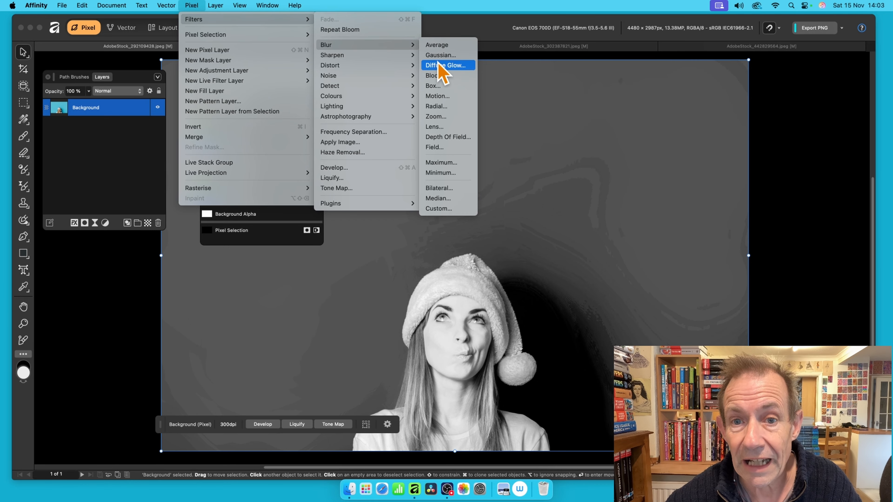
{"action": "left_click", "coordinate": [439, 77]}
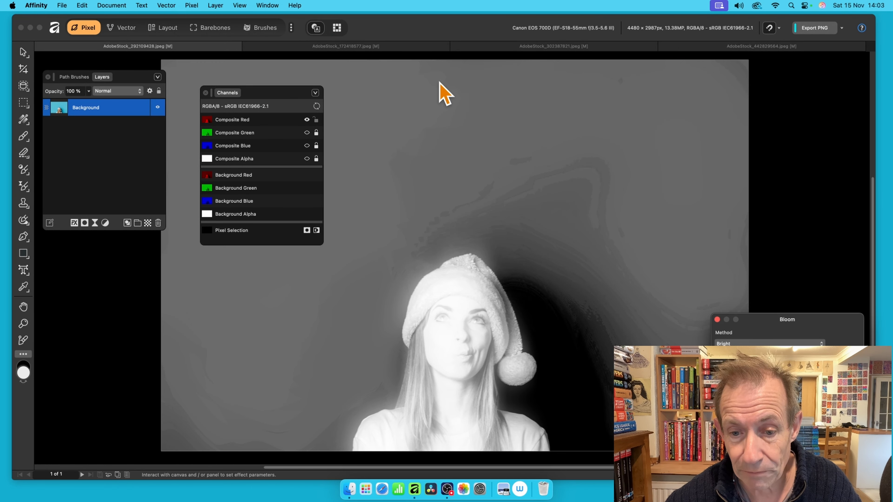
{"action": "left_click_drag", "start_coordinate": [796, 325], "coordinate": [617, 92]}
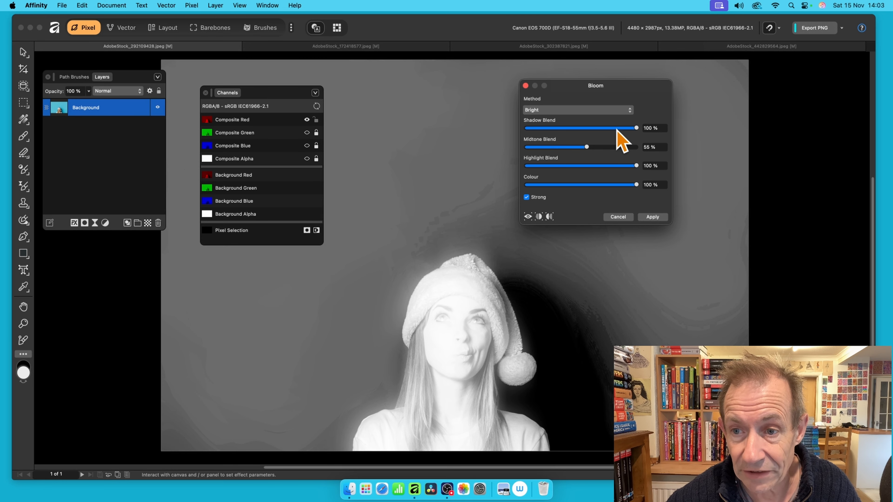
{"action": "mouse_move", "coordinate": [637, 128]}
{"action": "left_mouse_down"}
{"action": "mouse_move", "coordinate": [607, 129]}
{"action": "mouse_move", "coordinate": [645, 130]}
{"action": "left_mouse_up"}
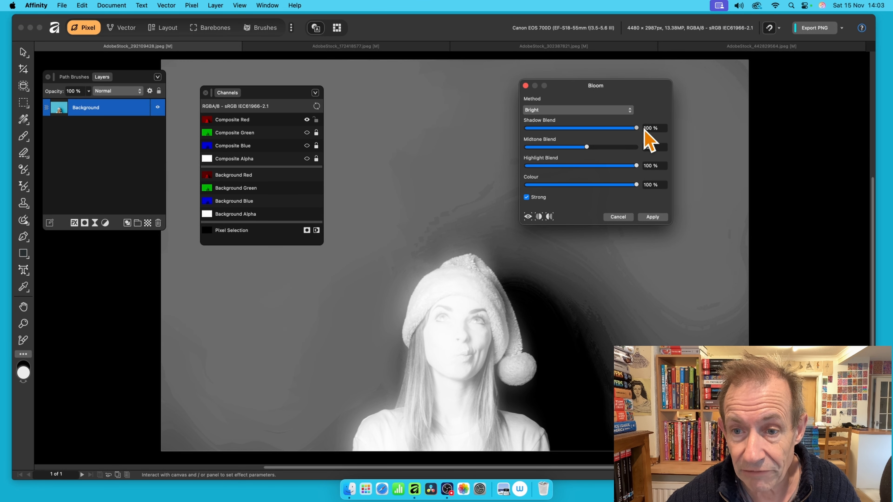
{"action": "left_click", "coordinate": [653, 217]}
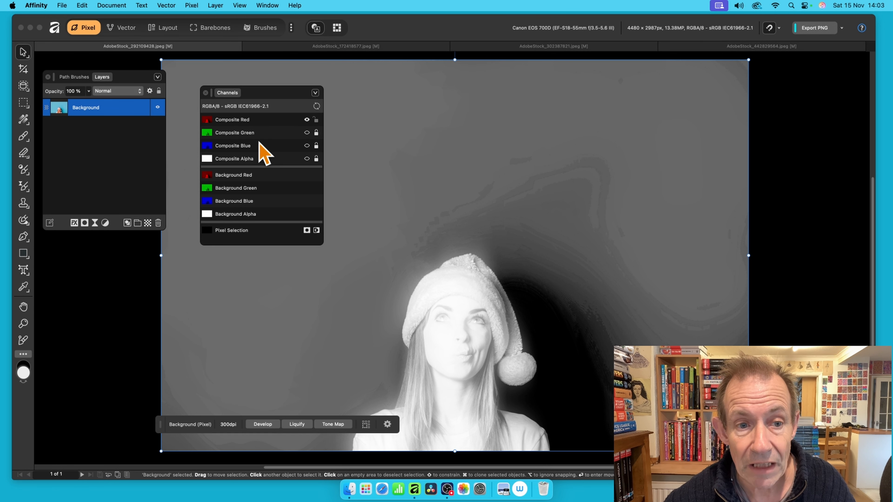
- Isolate the Composite Green channel and open the Bloom blur filter on it
{"action": "left_click", "coordinate": [268, 133]}
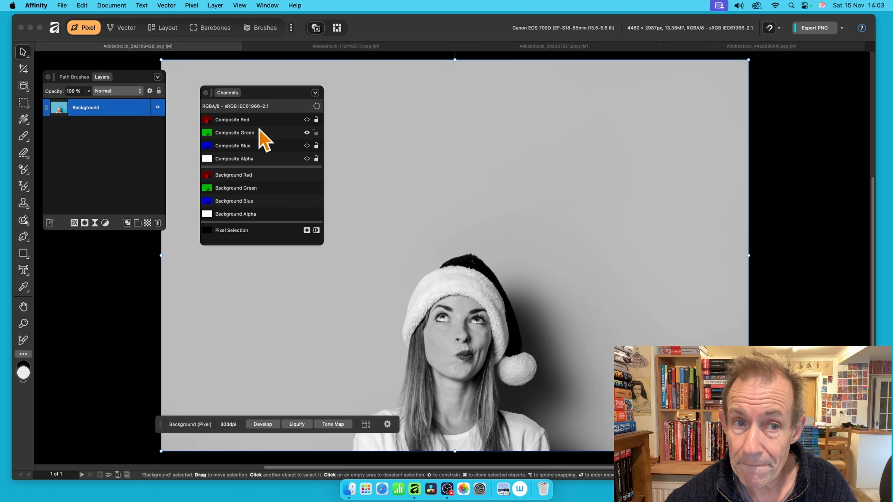
{"action": "left_click", "coordinate": [212, 5]}
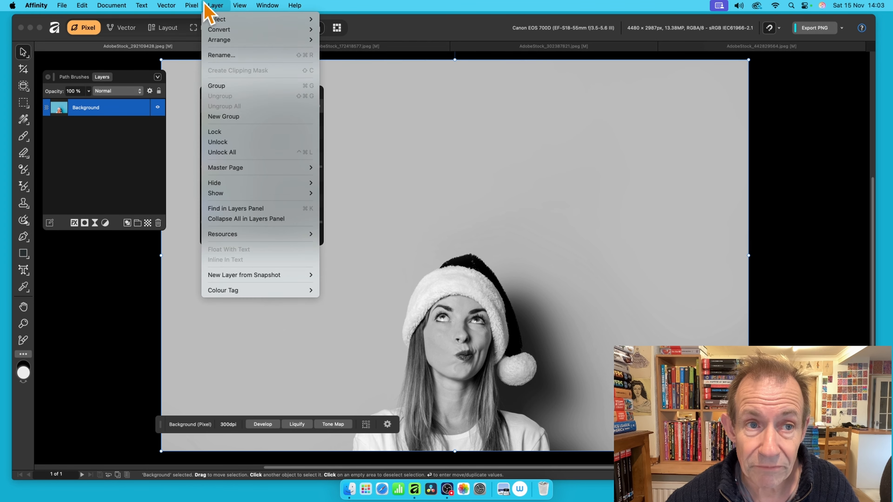
{"action": "mouse_move", "coordinate": [192, 5]}
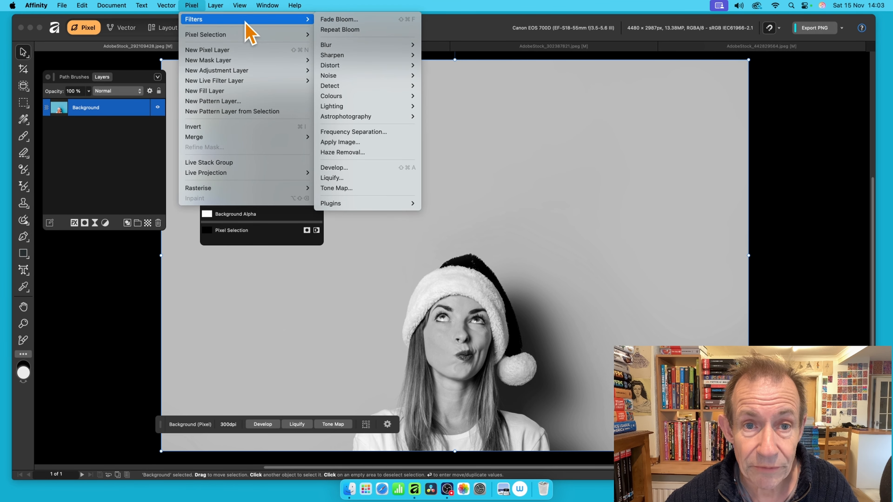
{"action": "mouse_move", "coordinate": [387, 56]}
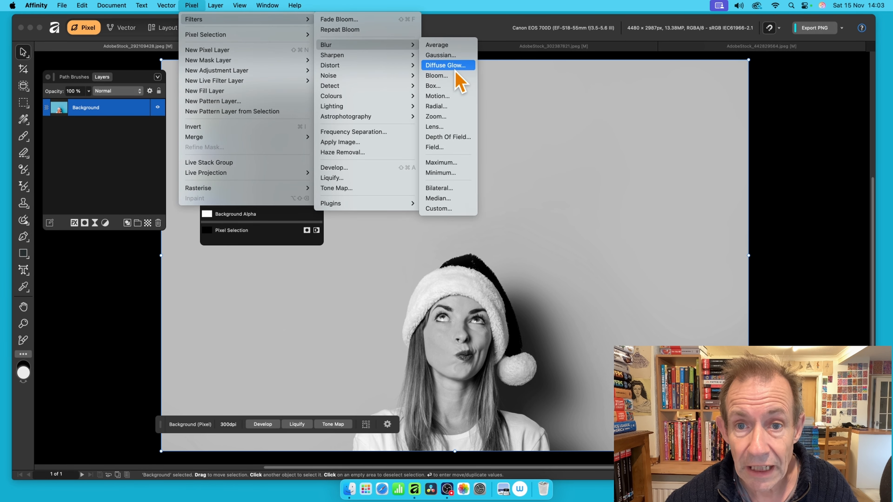
{"action": "left_click", "coordinate": [454, 76]}
{"action": "left_click_drag", "start_coordinate": [774, 320], "coordinate": [466, 160]}
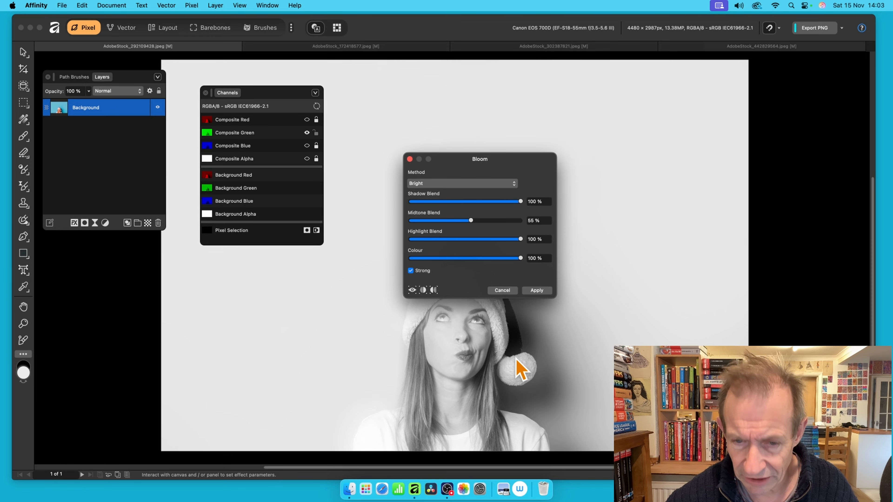
- Set the Bloom's Shadow Blend to 21%, Midtone Blend to 12% and Highlight Blend to 67%, disable Strong, and apply it
{"action": "left_click_drag", "start_coordinate": [519, 203], "coordinate": [469, 239]}
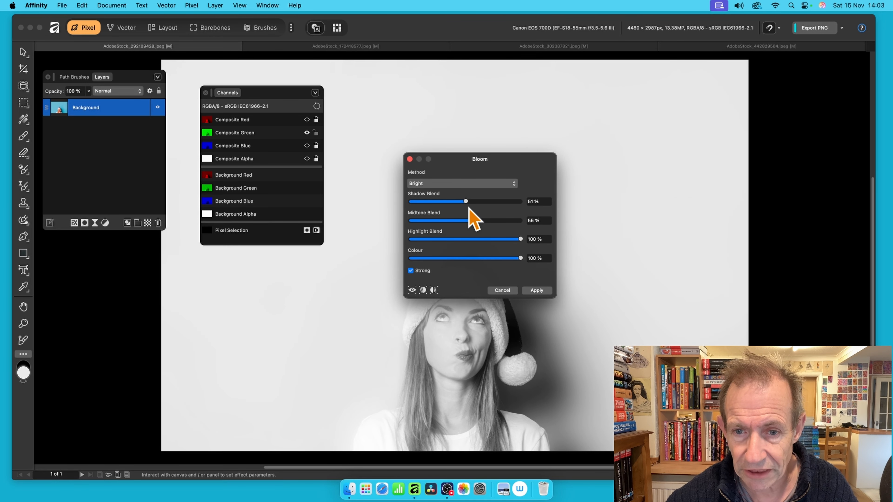
{"action": "left_click_drag", "start_coordinate": [466, 202], "coordinate": [423, 220]}
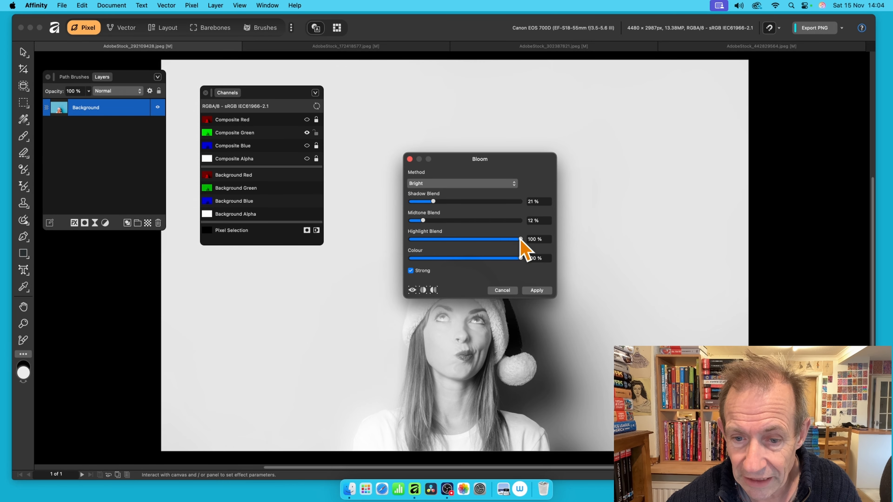
{"action": "left_click_drag", "start_coordinate": [521, 239], "coordinate": [484, 248]}
{"action": "left_click", "coordinate": [411, 271]}
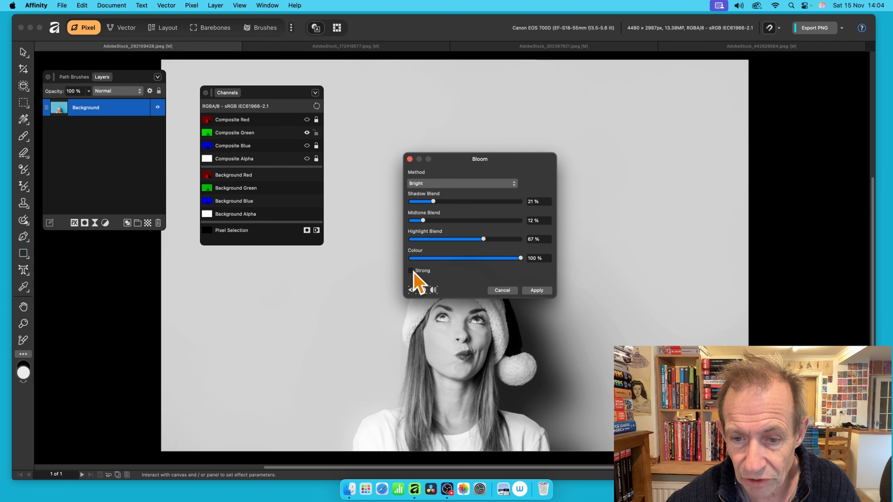
{"action": "left_click", "coordinate": [535, 290]}
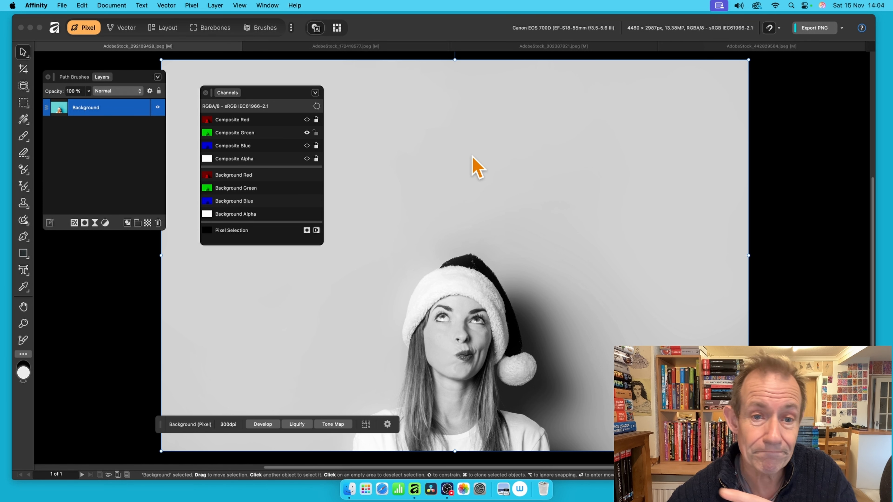
- Restore all the composite channels of the Santa hat photo and switch to the AdobeStock_172418577.jpeg document
{"action": "left_click", "coordinate": [317, 106]}
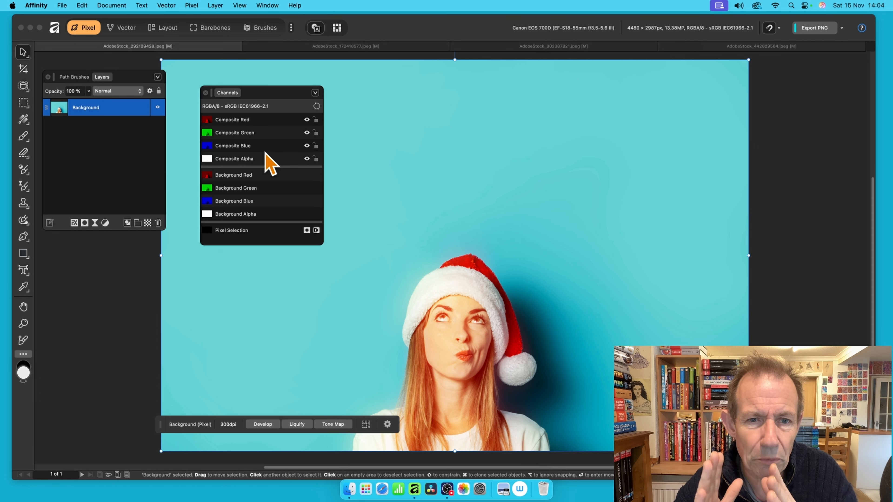
{"action": "left_click", "coordinate": [367, 47]}
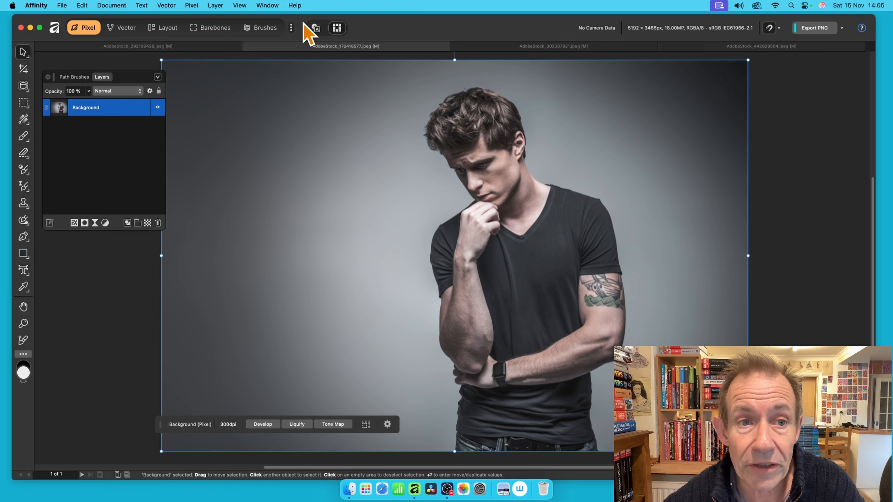
- Apply a bidirectional Aberration (Distortion) Glitch filter at 67% strength to the photo, offsetting its effect directly on the canvas
{"action": "left_click", "coordinate": [201, 6]}
{"action": "mouse_move", "coordinate": [199, 22]}
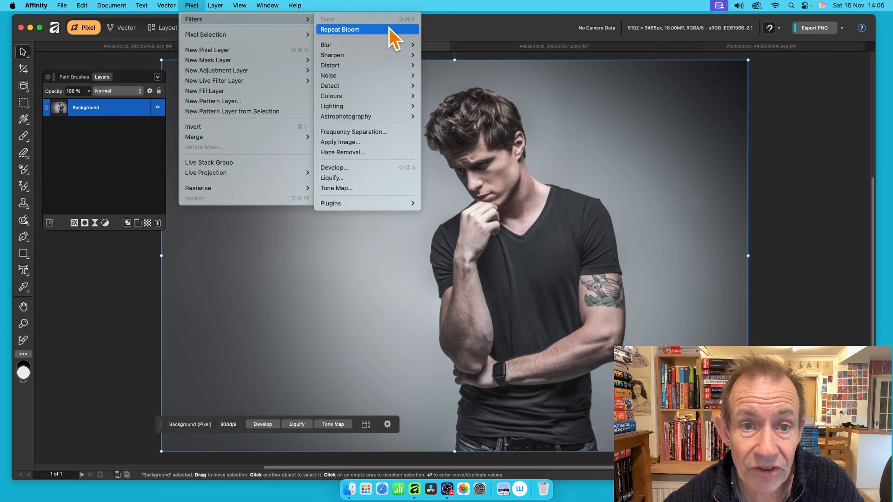
{"action": "mouse_move", "coordinate": [385, 70]}
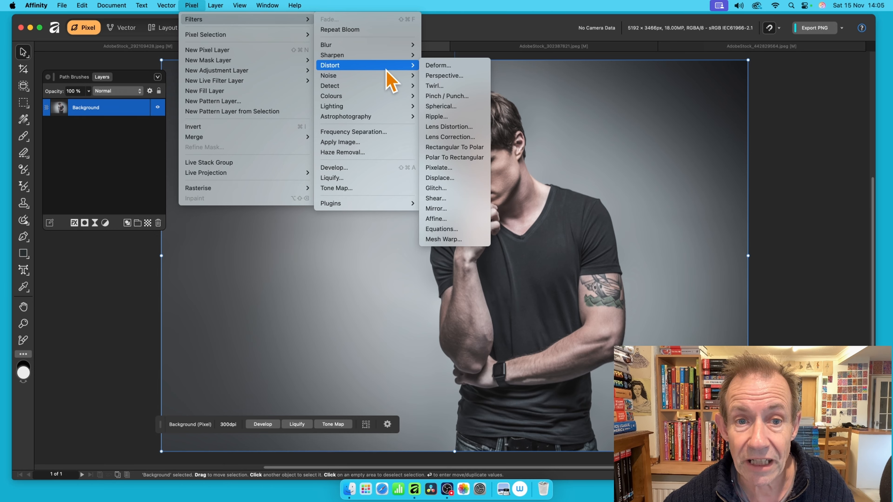
{"action": "left_click", "coordinate": [456, 189]}
{"action": "left_click_drag", "start_coordinate": [773, 313], "coordinate": [343, 139]}
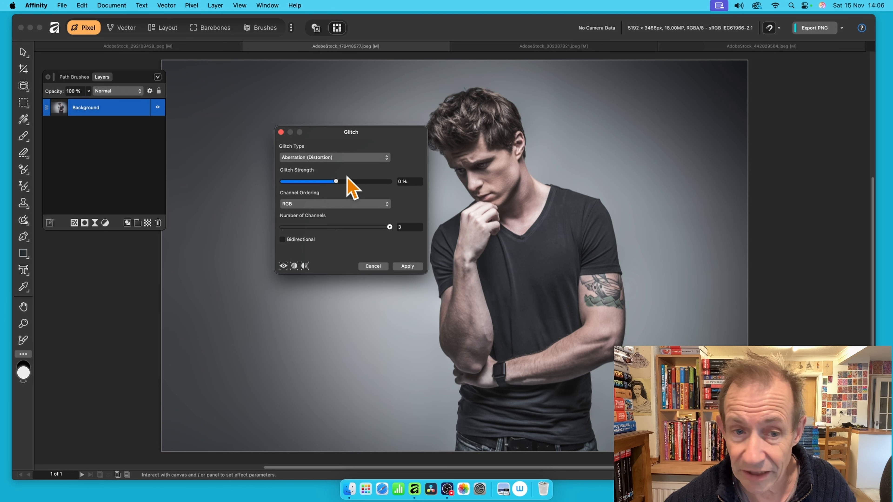
{"action": "left_click_drag", "start_coordinate": [336, 180], "coordinate": [419, 224]}
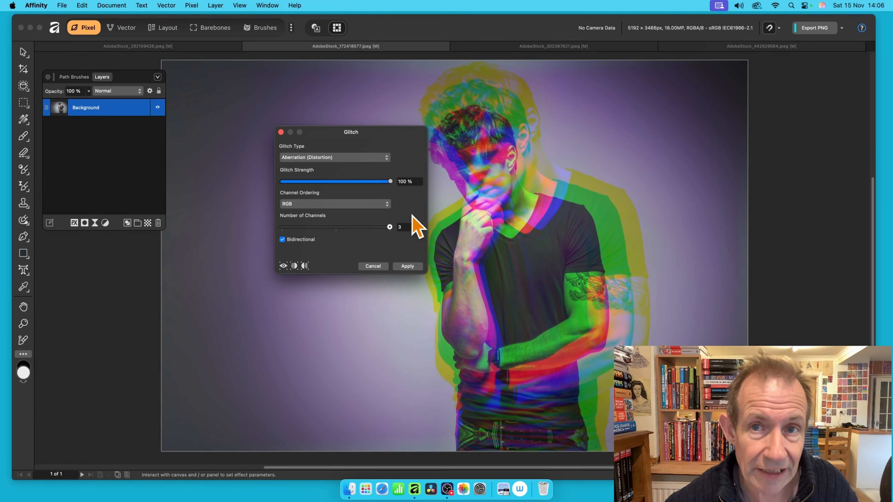
{"action": "left_click", "coordinate": [325, 182]}
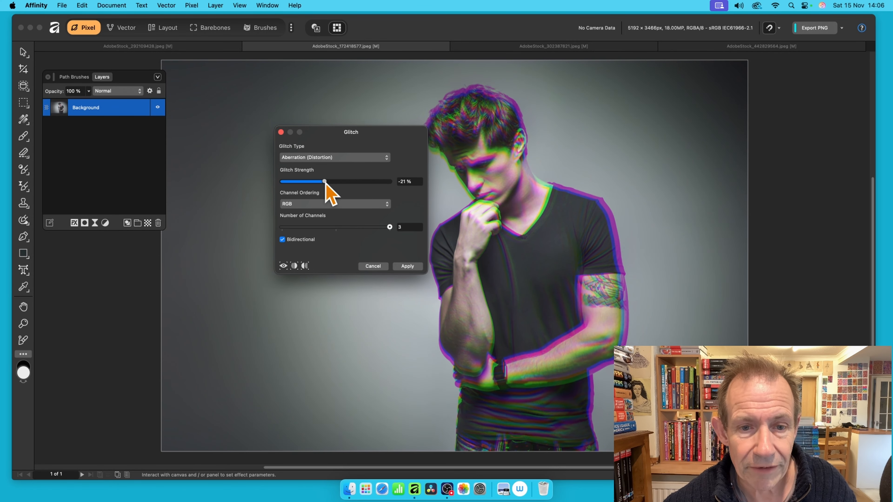
{"action": "left_click_drag", "start_coordinate": [325, 182], "coordinate": [374, 184]}
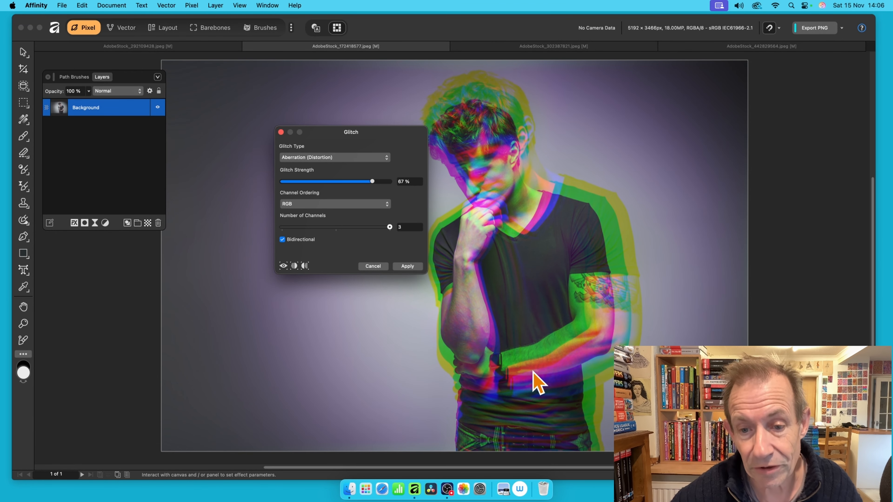
{"action": "left_click_drag", "start_coordinate": [491, 196], "coordinate": [355, 196]}
{"action": "left_click", "coordinate": [406, 266]}
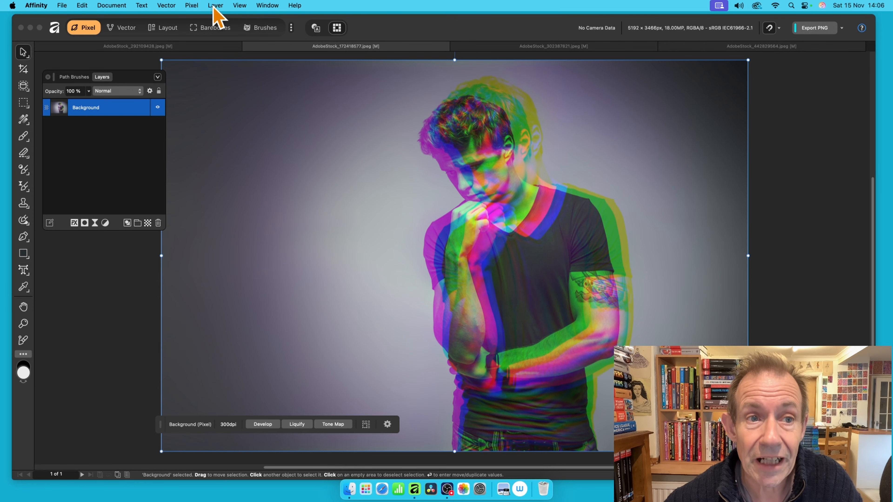
- Apply a Bright Bloom blur to the glitched photo with Shadow Blend 69%, Midtone Blend 87%, Highlight Blend 100% and Strong enabled
{"action": "left_click", "coordinate": [189, 5]}
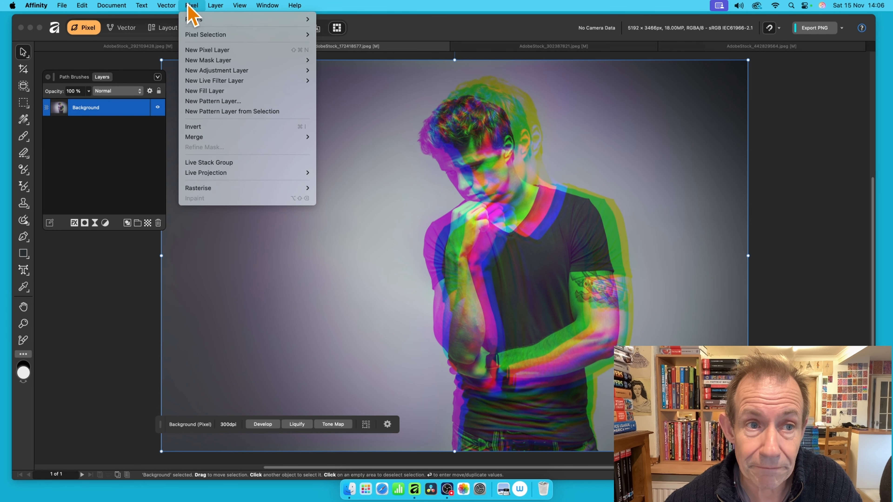
{"action": "mouse_move", "coordinate": [201, 19]}
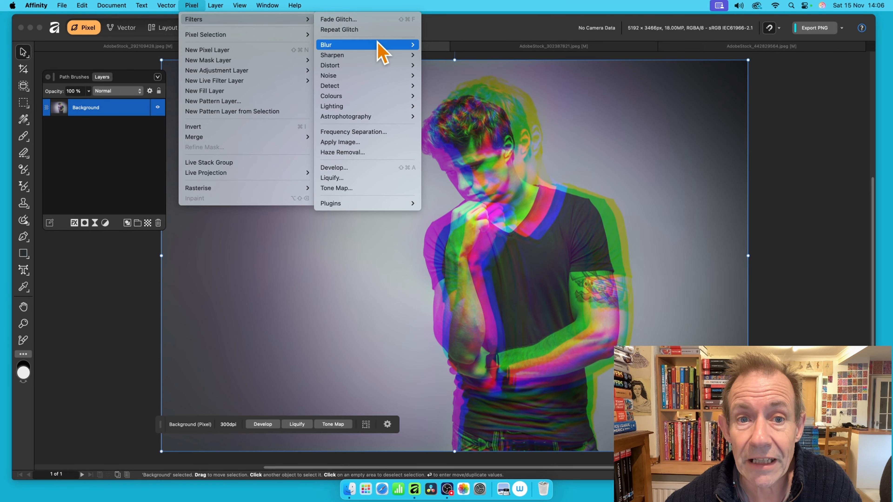
{"action": "mouse_move", "coordinate": [378, 45]}
{"action": "left_click", "coordinate": [444, 76]}
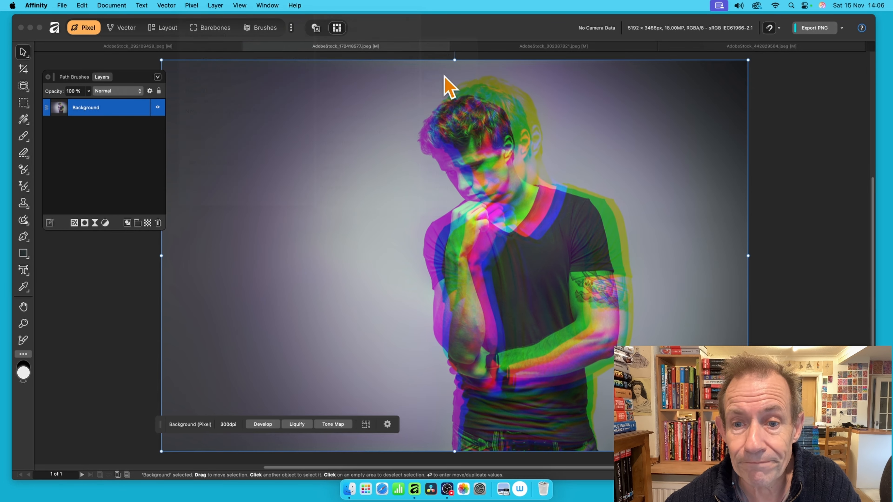
{"action": "left_click_drag", "start_coordinate": [769, 320], "coordinate": [306, 157]}
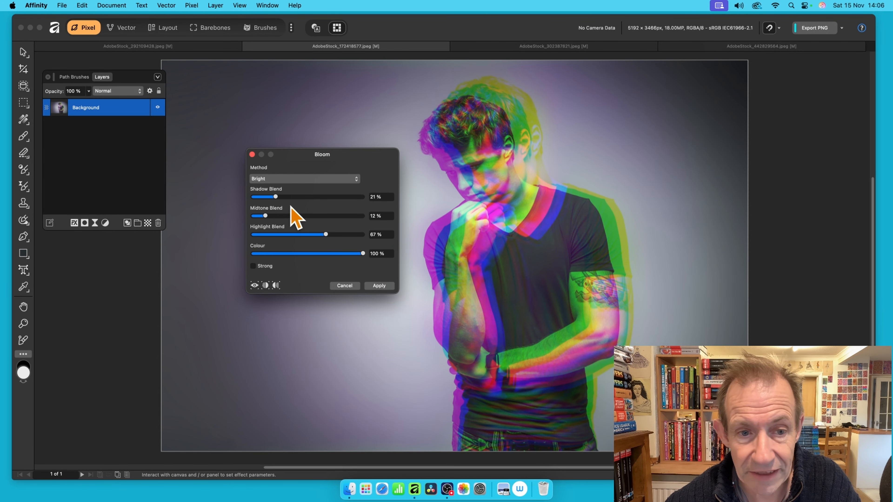
{"action": "left_click_drag", "start_coordinate": [276, 197], "coordinate": [328, 222]}
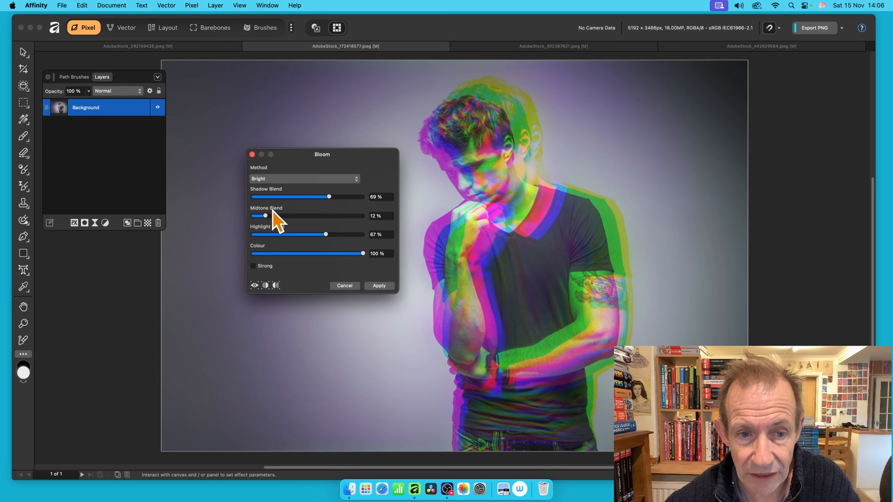
{"action": "left_click_drag", "start_coordinate": [265, 216], "coordinate": [423, 263]}
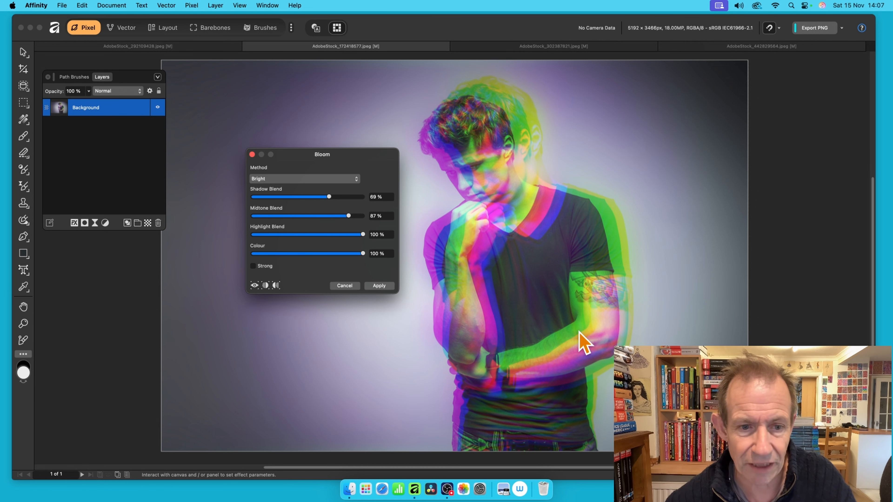
{"action": "left_click", "coordinate": [253, 266]}
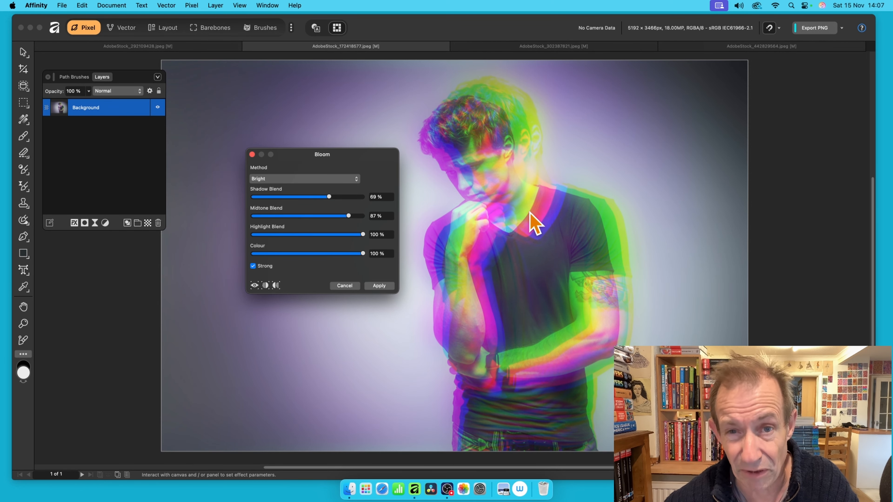
{"action": "left_click", "coordinate": [390, 287]}
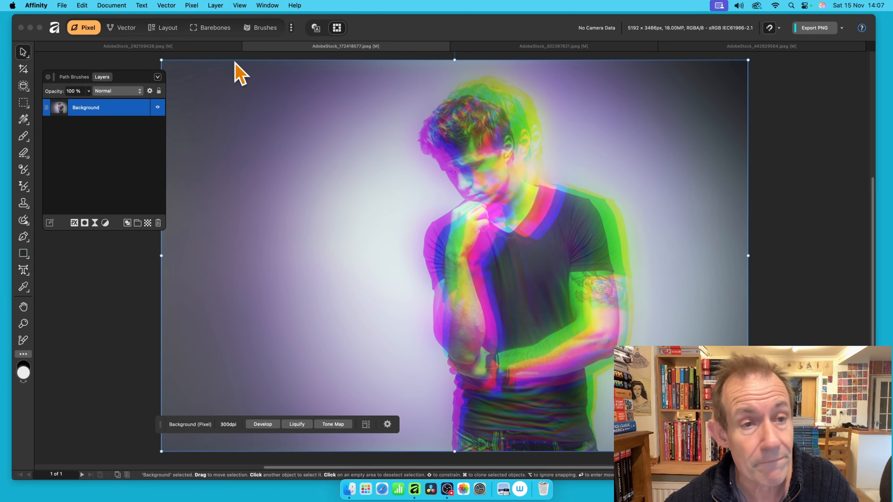
- Repeat the Bloom on the glitched photo and undo all of its Bloom passes
{"action": "left_click", "coordinate": [192, 5]}
{"action": "left_click", "coordinate": [468, 15]}
{"action": "left_click", "coordinate": [193, 5]}
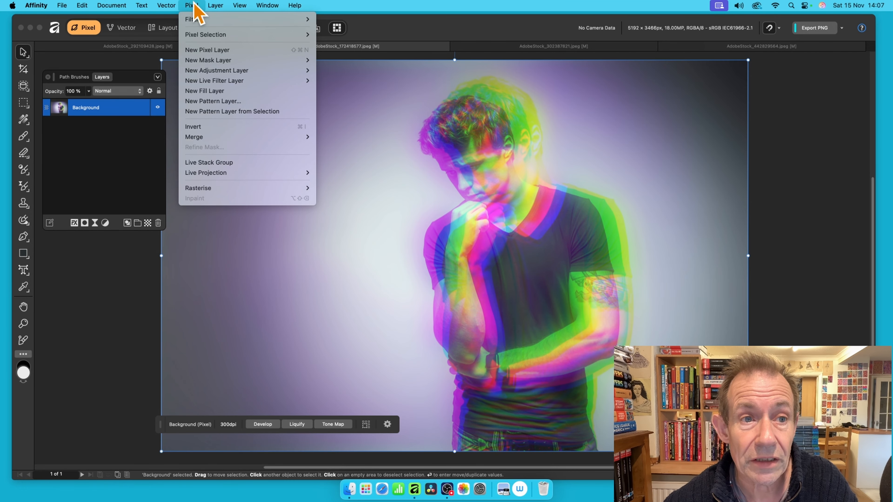
{"action": "mouse_move", "coordinate": [197, 19]}
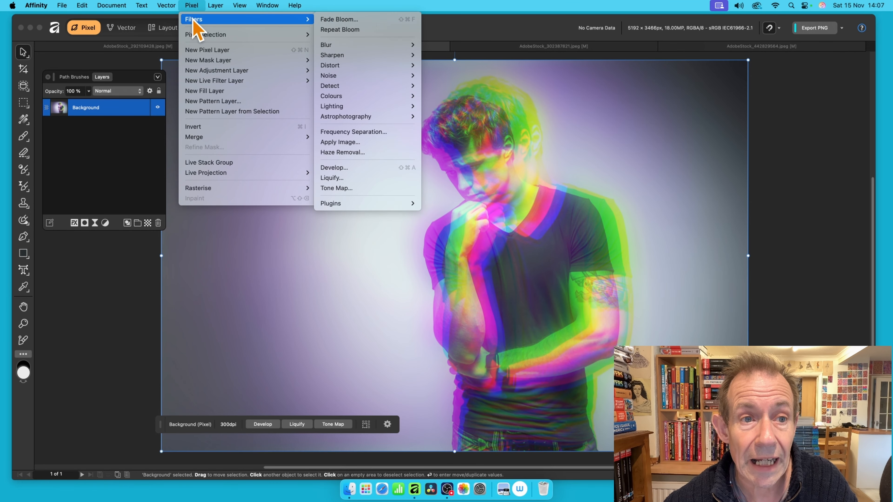
{"action": "left_click", "coordinate": [348, 30]}
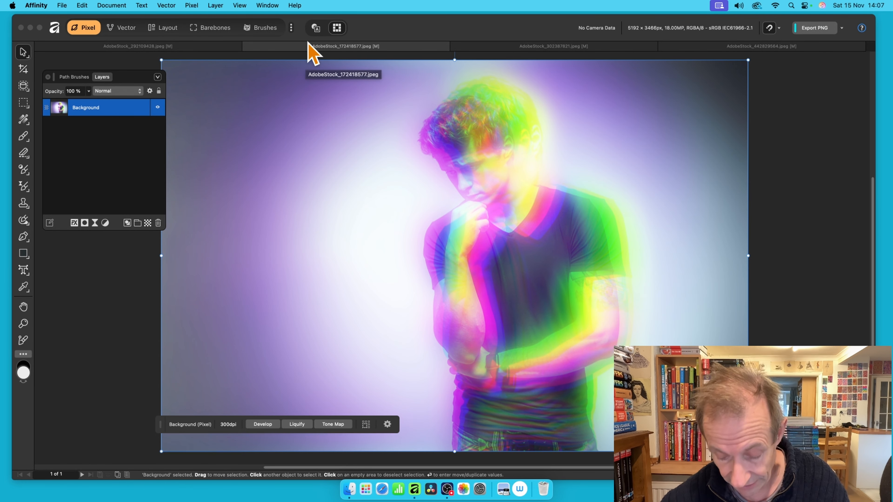
{"action": "key", "text": "super+z"}
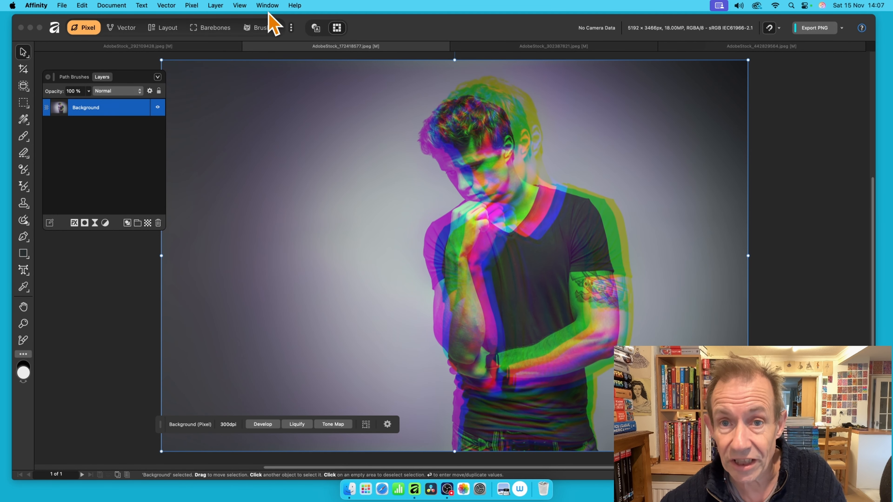
- Apply a Gaussian Blur with a 22.9 px radius to the glitched photo
{"action": "left_click", "coordinate": [191, 5]}
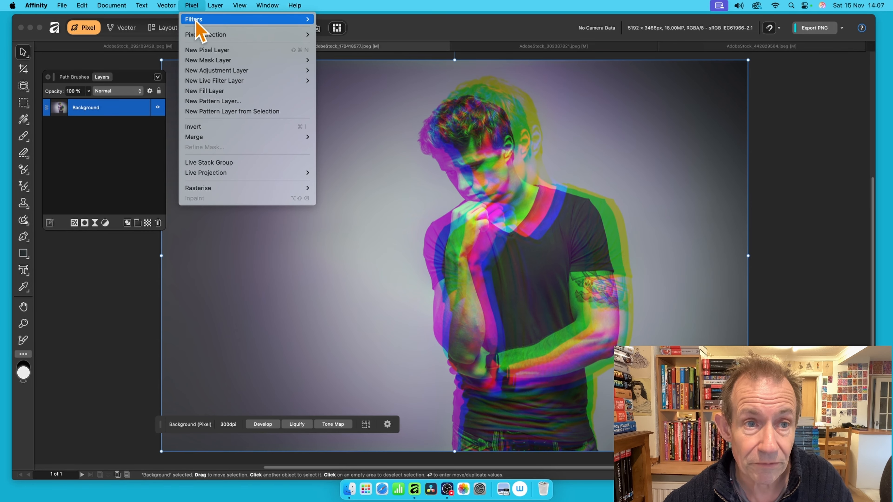
{"action": "mouse_move", "coordinate": [200, 20]}
{"action": "mouse_move", "coordinate": [396, 44]}
{"action": "left_click", "coordinate": [454, 59]}
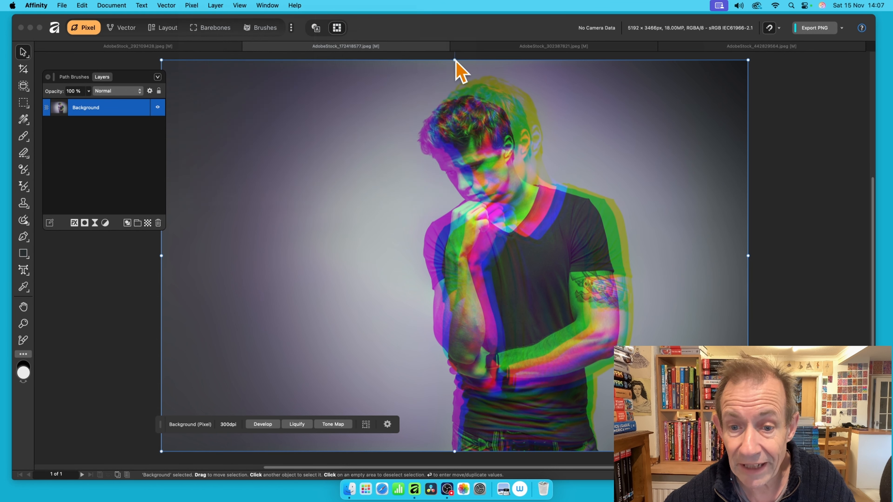
{"action": "left_click_drag", "start_coordinate": [371, 256], "coordinate": [346, 256]}
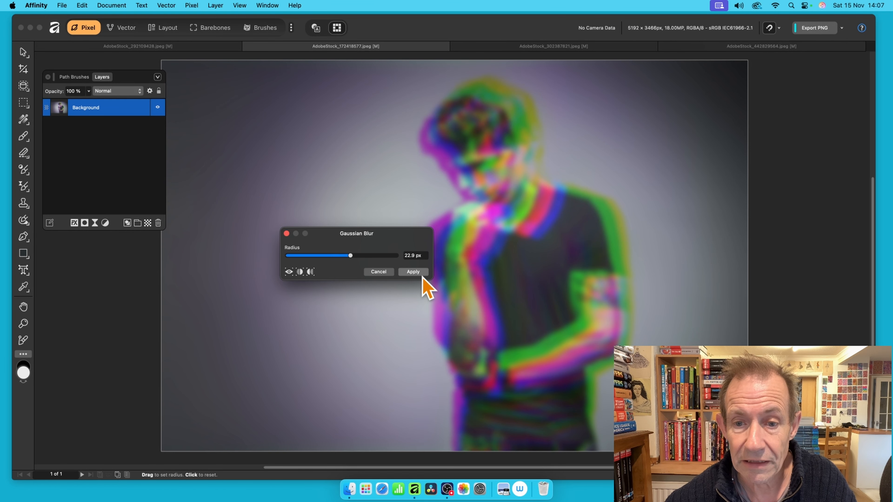
{"action": "left_click", "coordinate": [414, 272]}
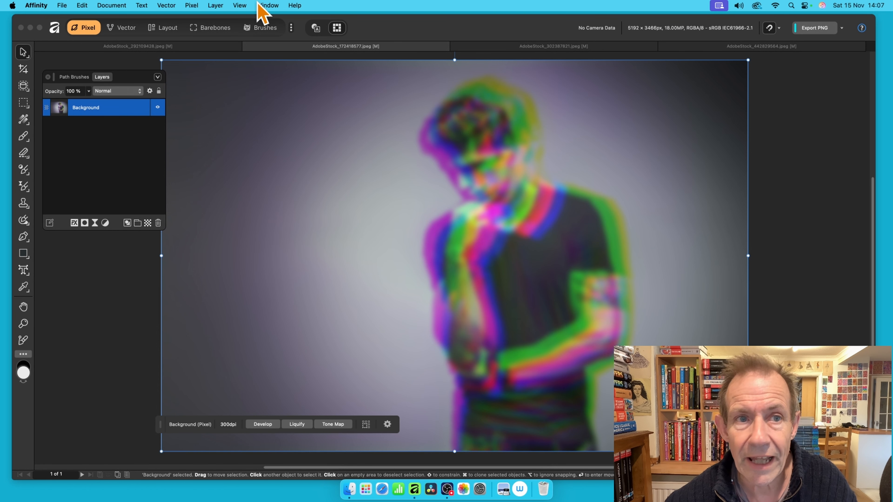
- Apply a Bright Bloom to the blurred photo with Shadow Blend 3% and Midtone Blend 73%, keeping Highlight Blend at 100% and Strong enabled
{"action": "left_click", "coordinate": [192, 5]}
{"action": "mouse_move", "coordinate": [197, 19]}
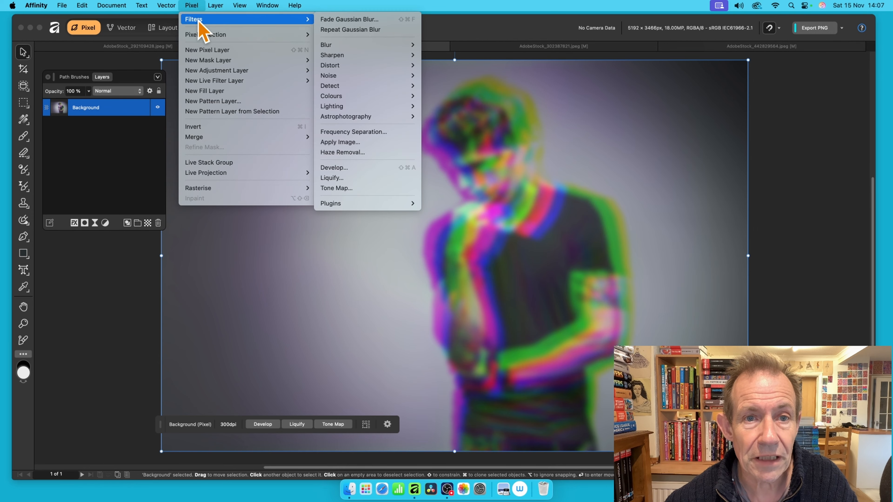
{"action": "mouse_move", "coordinate": [339, 46]}
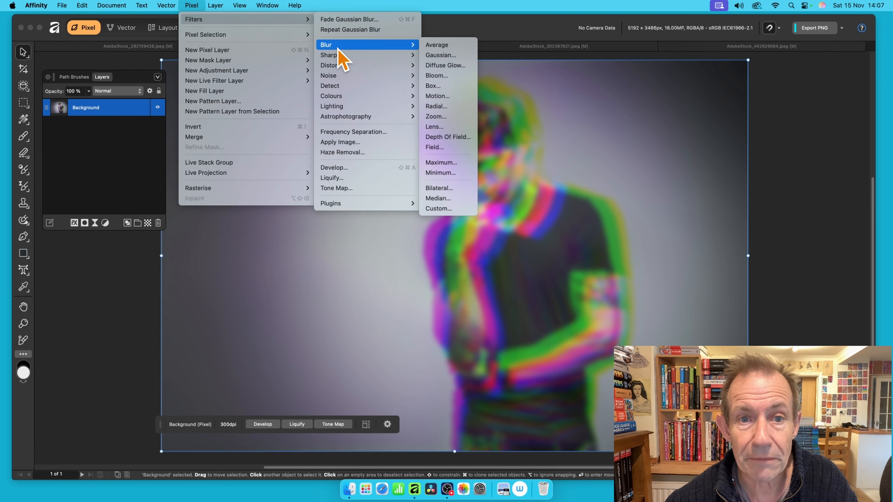
{"action": "left_click", "coordinate": [455, 79]}
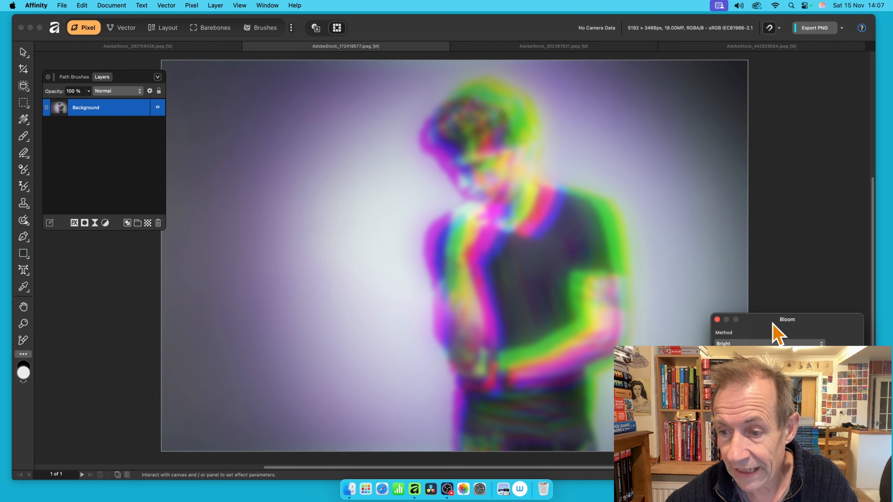
{"action": "left_click_drag", "start_coordinate": [775, 322], "coordinate": [292, 140]}
{"action": "left_click_drag", "start_coordinate": [313, 174], "coordinate": [237, 178]}
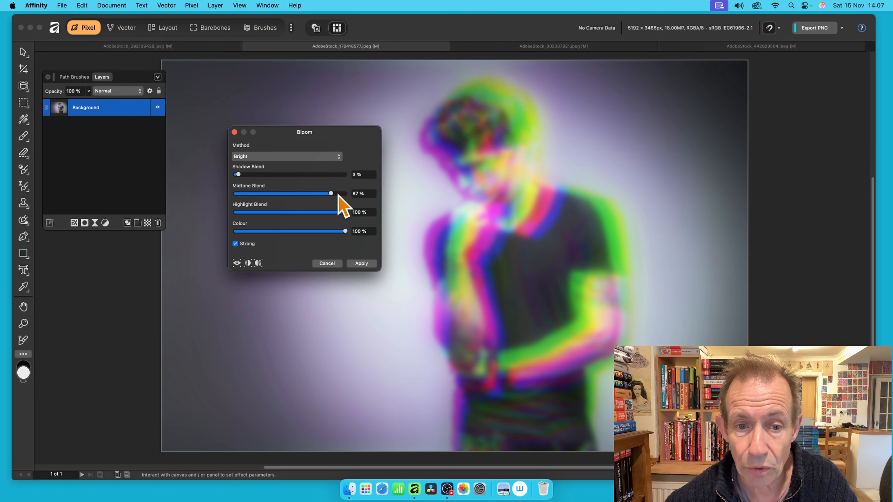
{"action": "left_click_drag", "start_coordinate": [339, 195], "coordinate": [373, 233]}
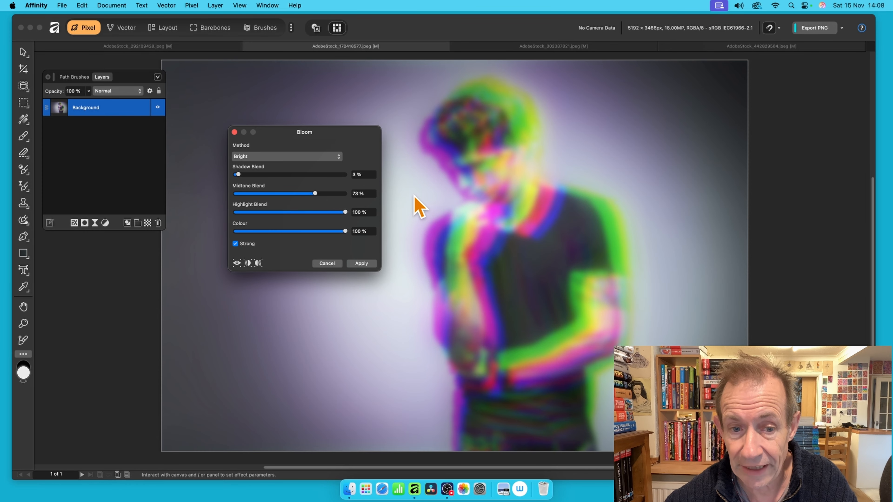
{"action": "left_click", "coordinate": [371, 267]}
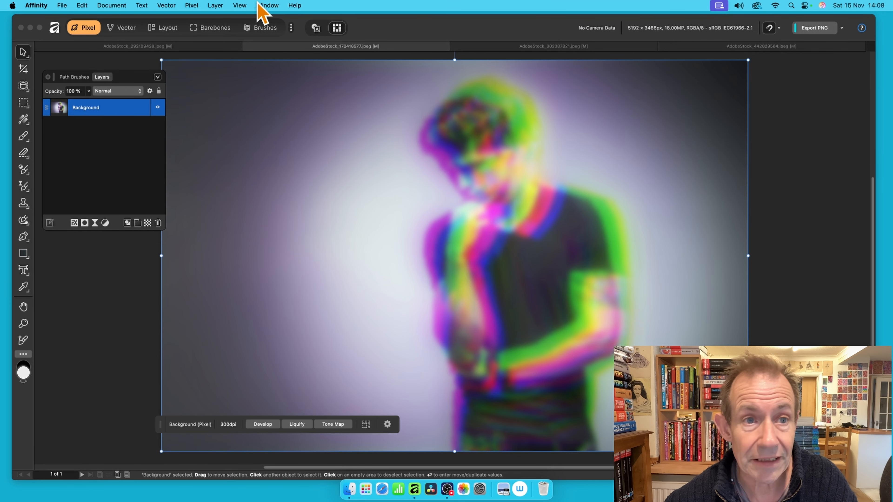
- Repeat the last Bloom filter on the blurred photo
{"action": "left_click", "coordinate": [194, 5]}
{"action": "mouse_move", "coordinate": [203, 21]}
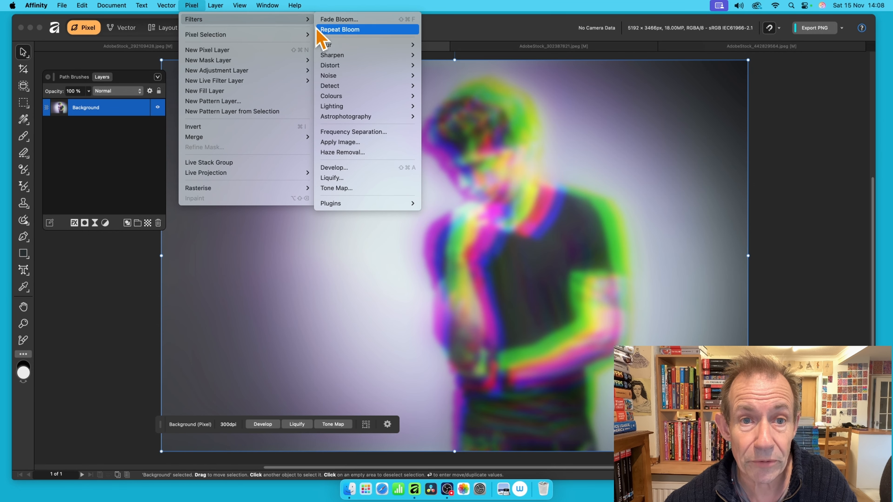
{"action": "left_click", "coordinate": [351, 30]}
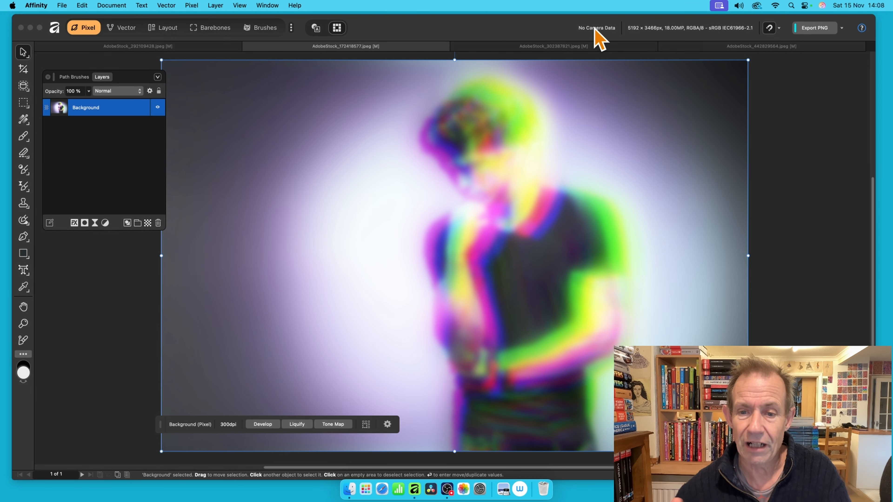